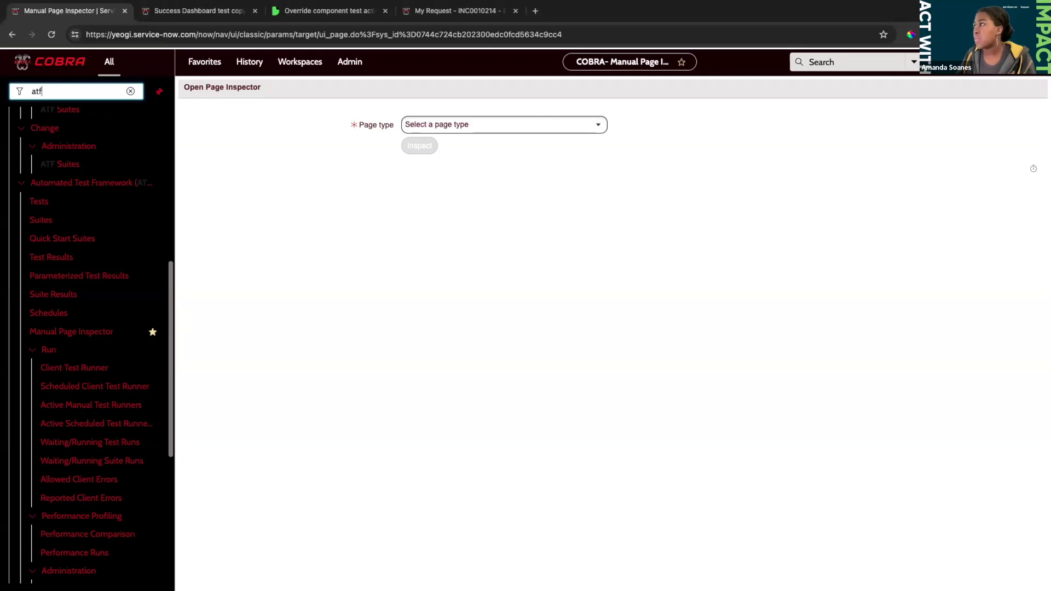
# - Turn on the ATF Page Inspector preference under Debugging, then close the Page Inspector panel
pyautogui.click(1035, 61)
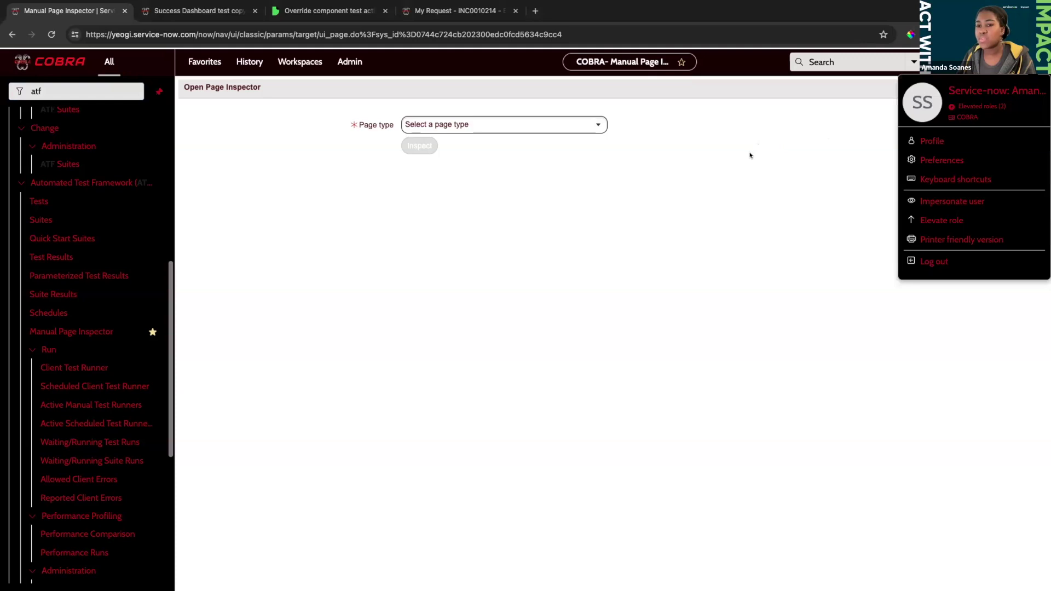
pyautogui.click(940, 161)
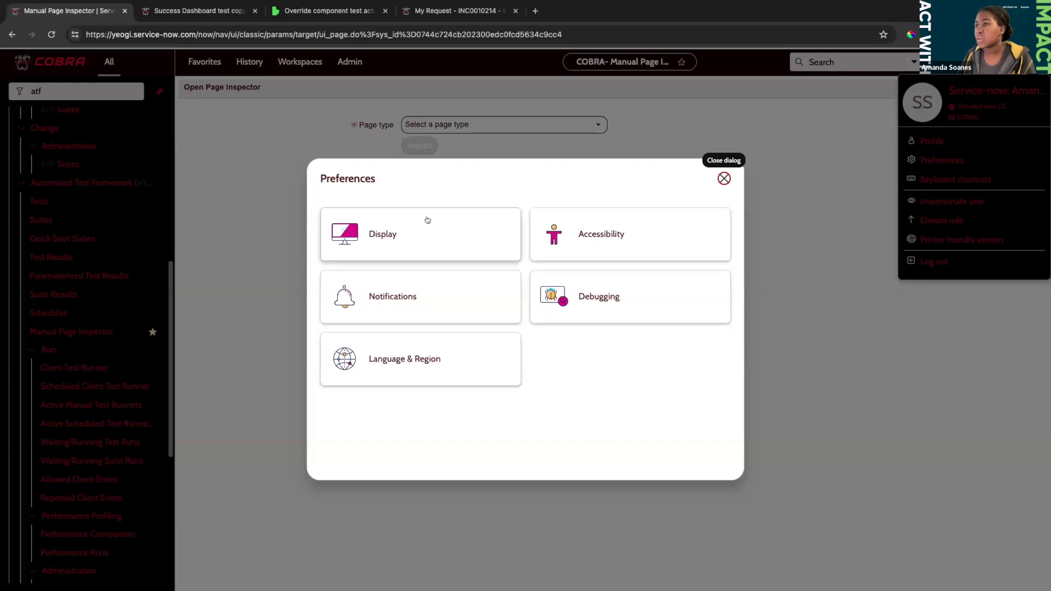
pyautogui.click(574, 276)
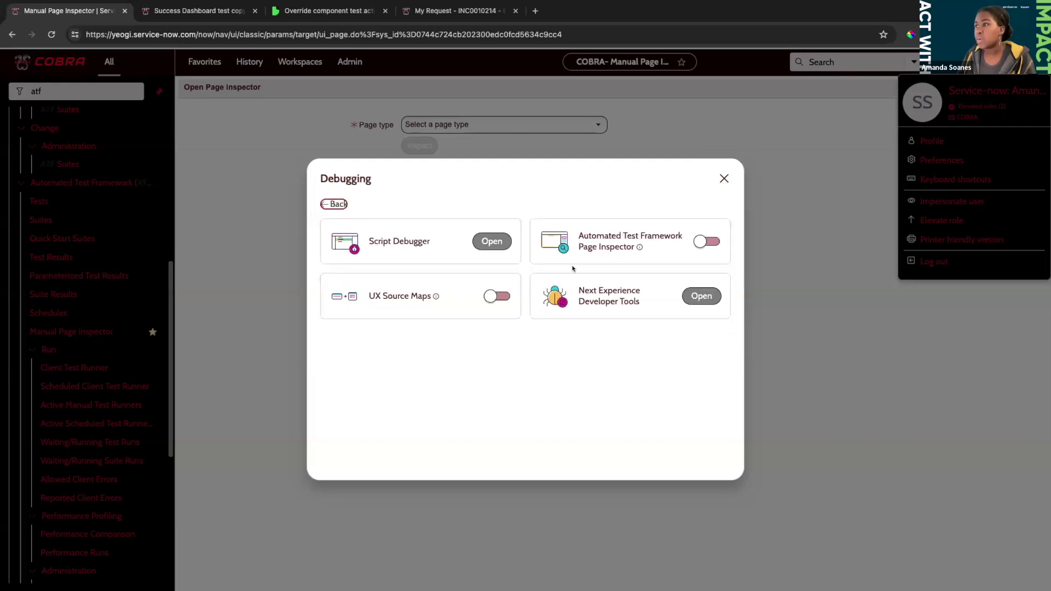
pyautogui.click(700, 242)
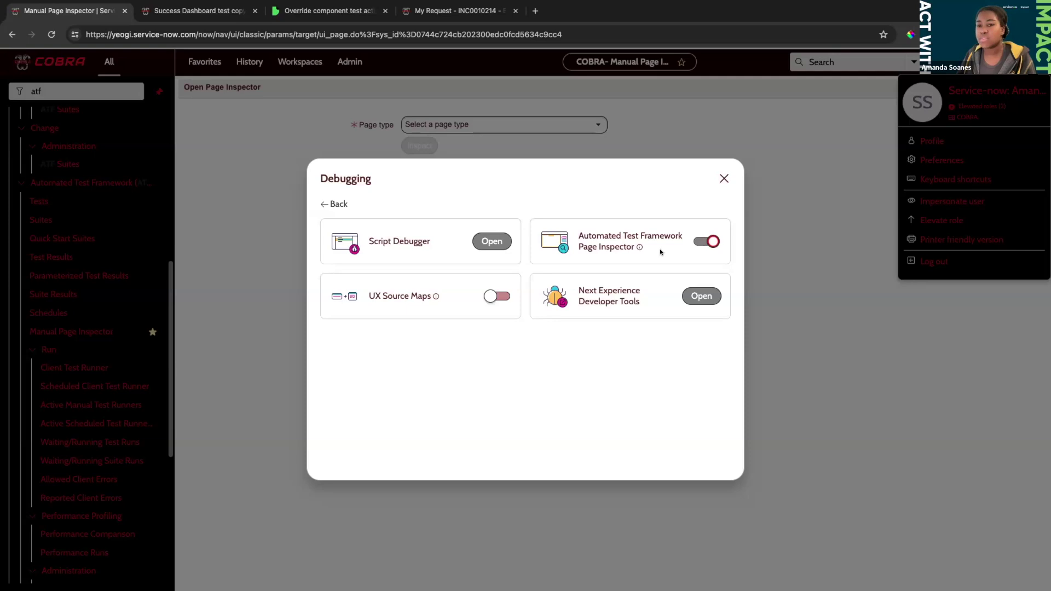
pyautogui.click(723, 179)
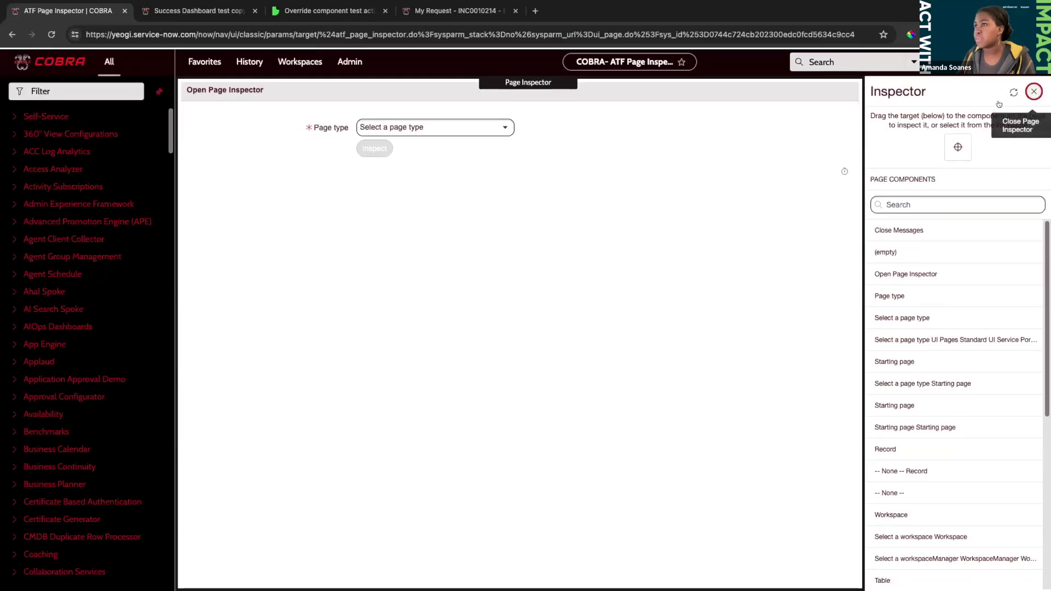
pyautogui.click(1033, 91)
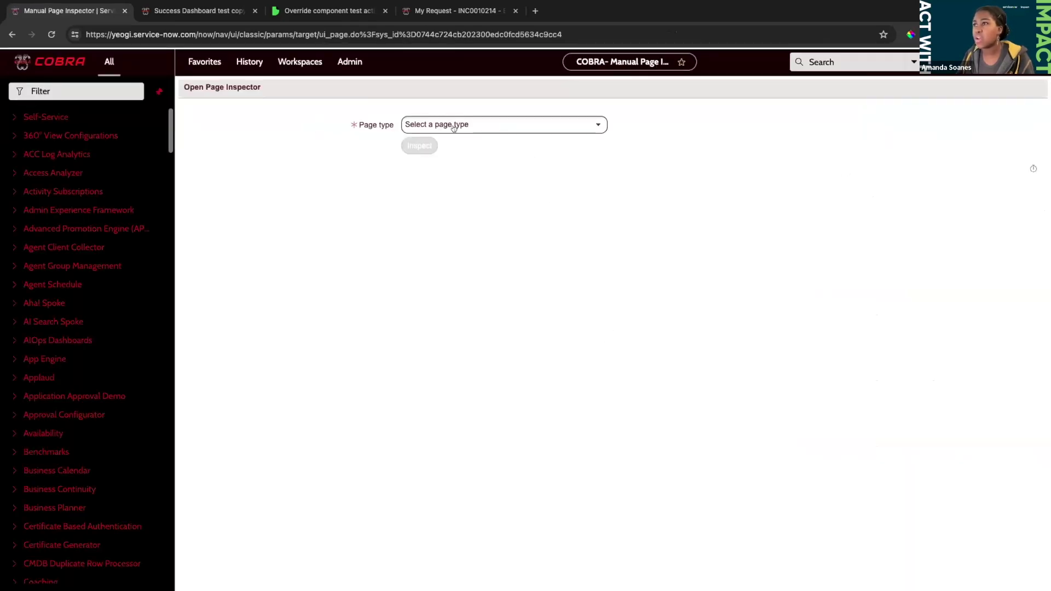
# - Set Page type to UI Pages and browse the available UI Pages starting pages
pyautogui.click(446, 124)
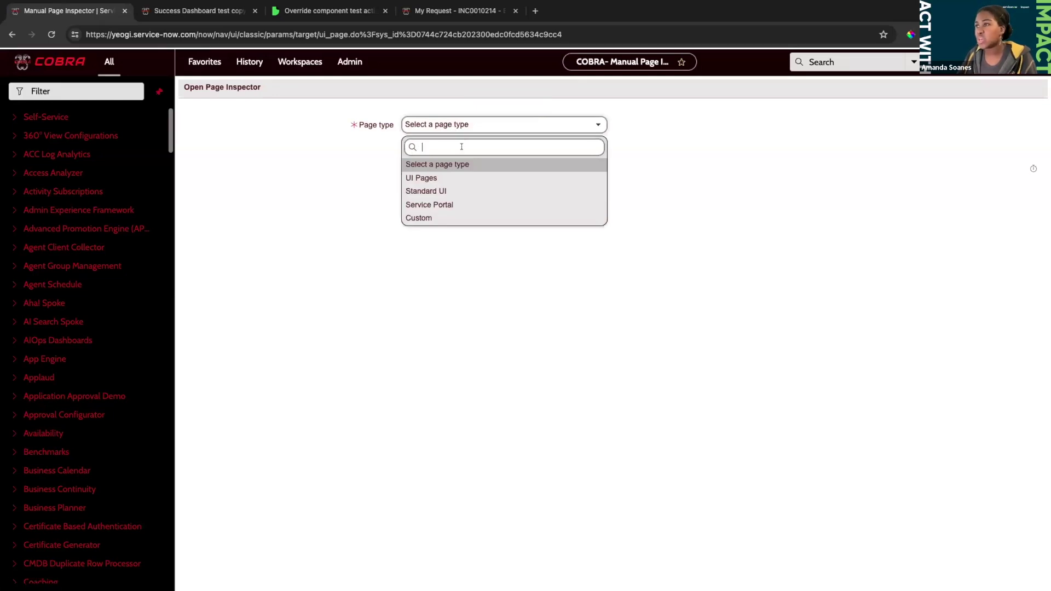
pyautogui.click(437, 178)
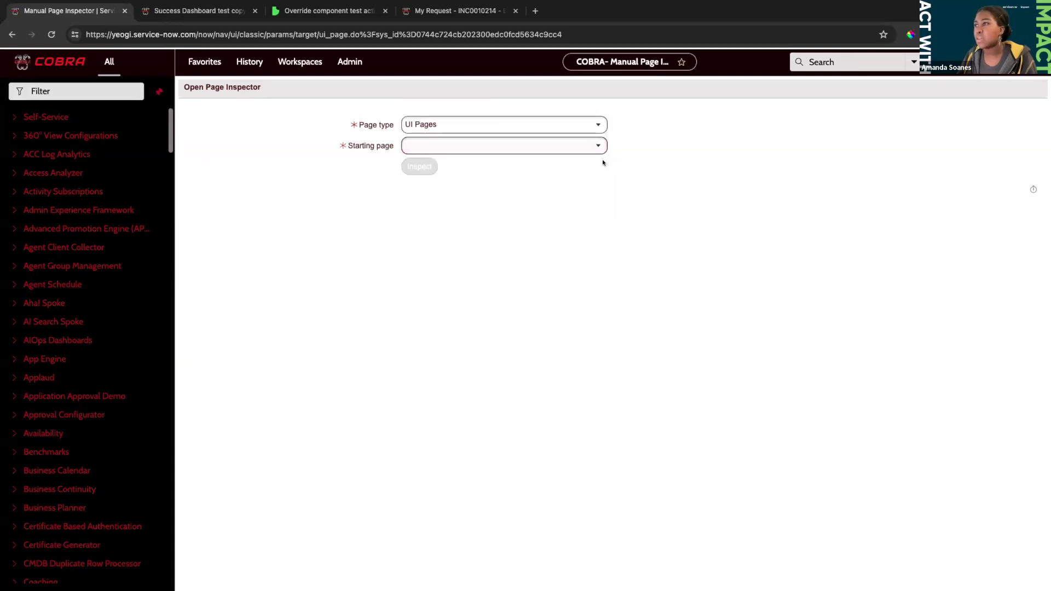
pyautogui.click(509, 152)
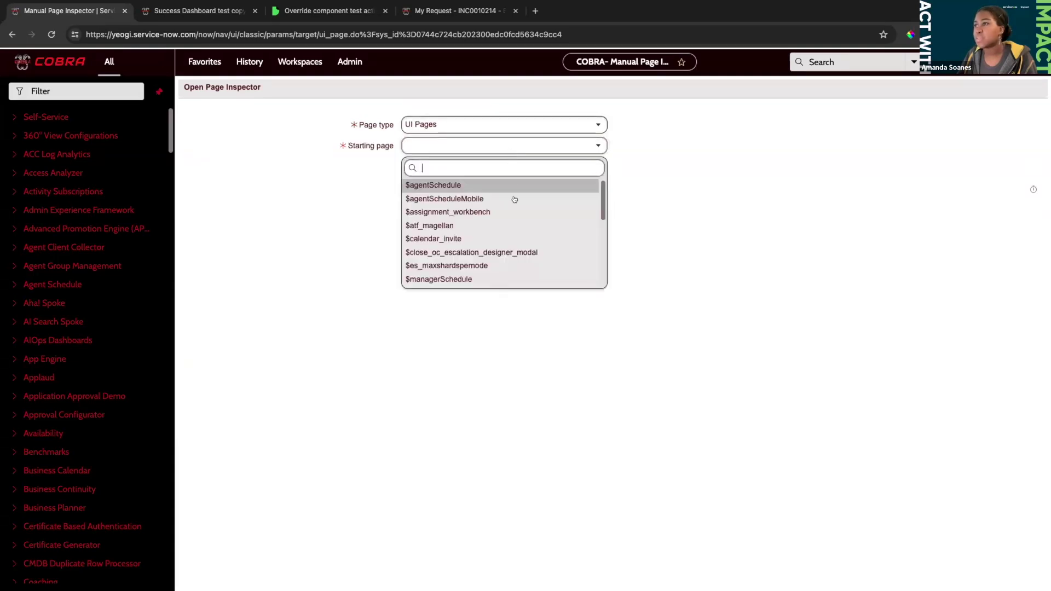
pyautogui.scroll(-5, 515, 200)
pyautogui.scroll(2, 516, 225)
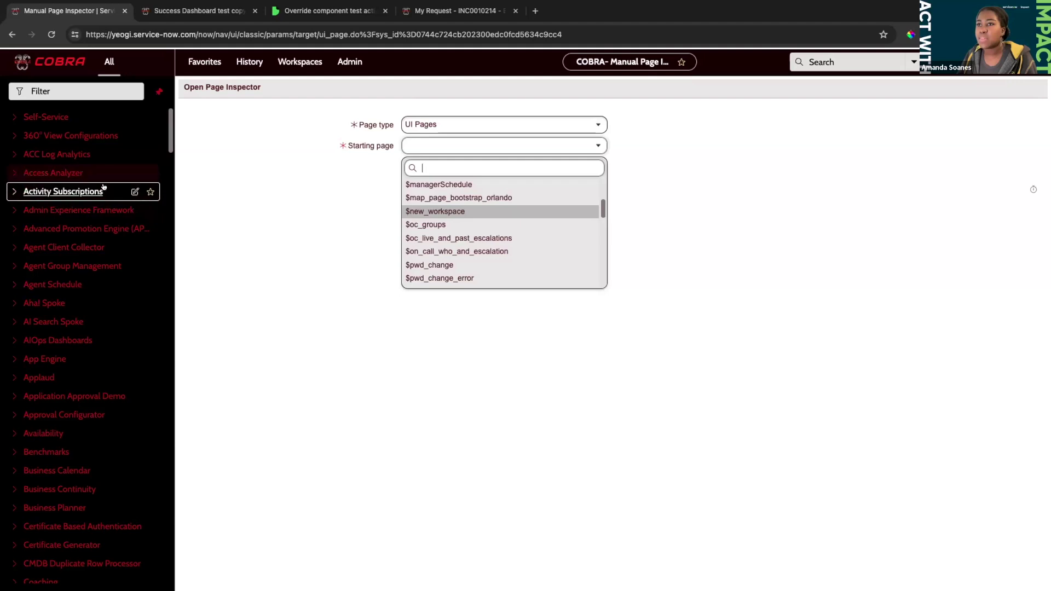
pyautogui.scroll(-1, 441, 245)
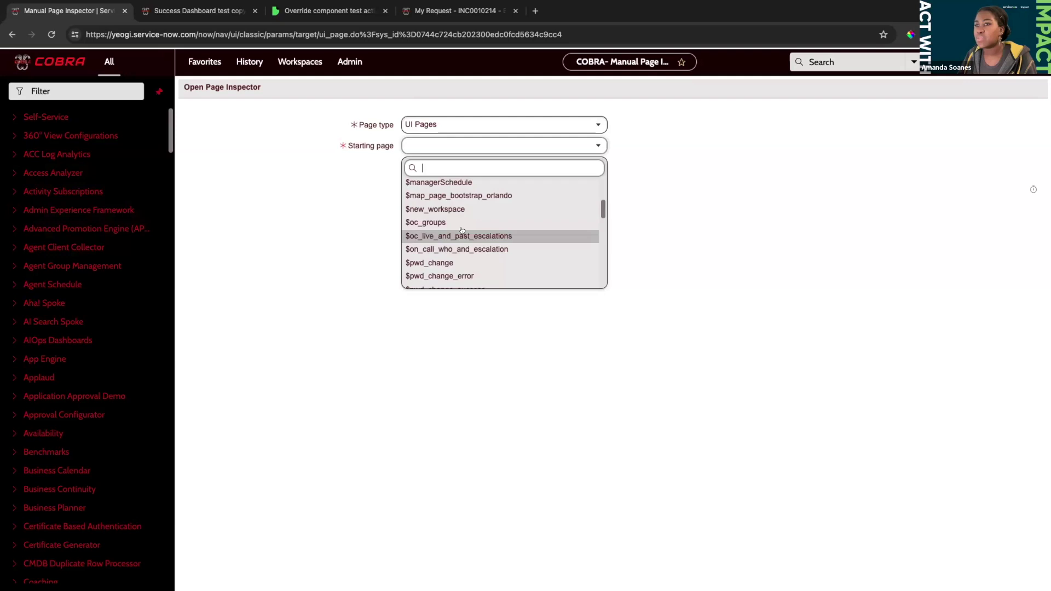
pyautogui.scroll(-2, 102, 244)
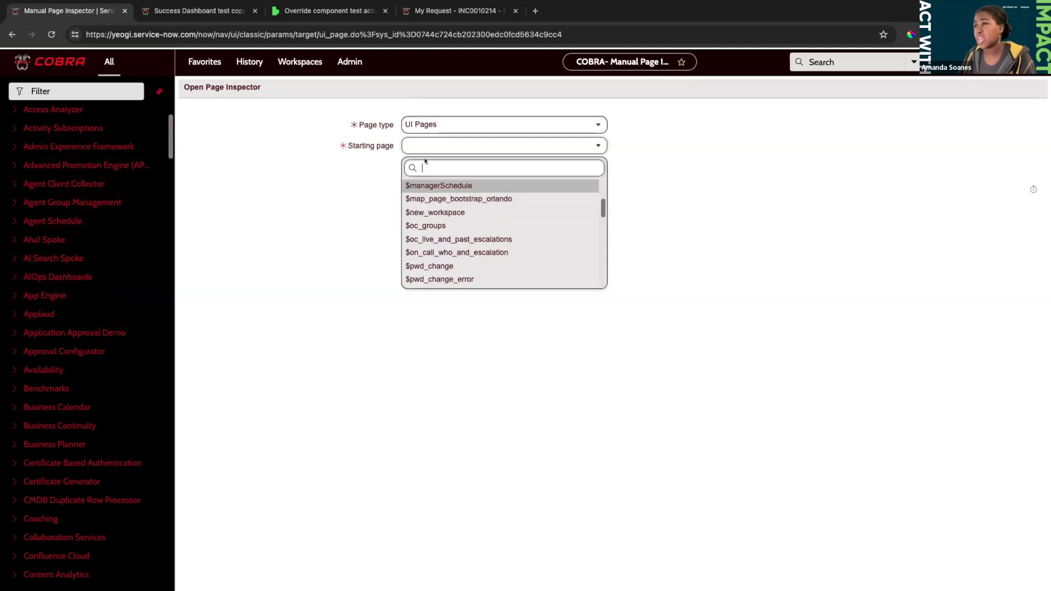
pyautogui.click(451, 127)
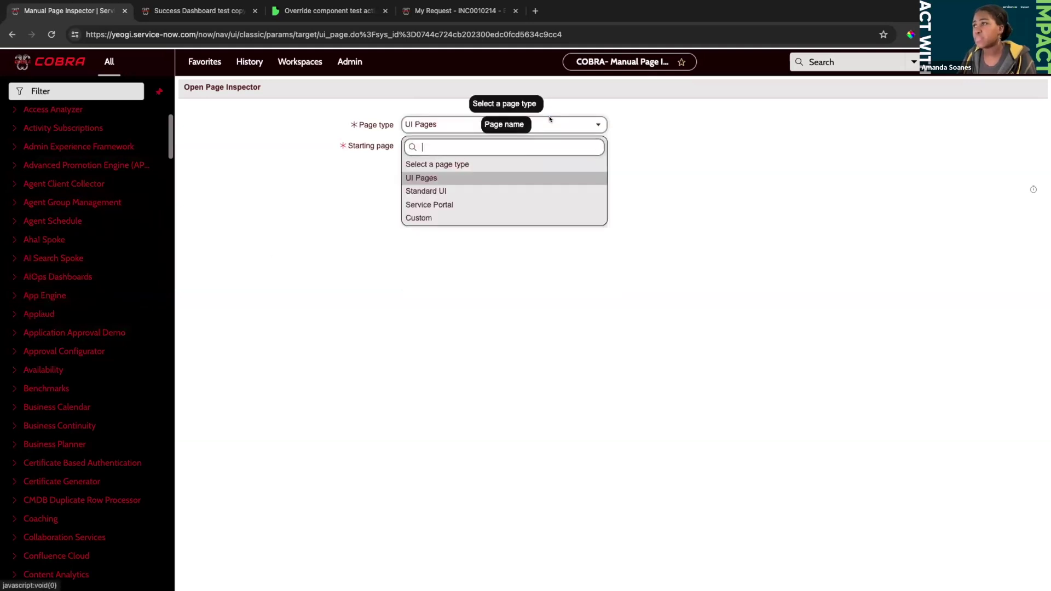
# - Set Page type to Standard UI and pick the incident.do Incident Form as starting page
pyautogui.click(447, 191)
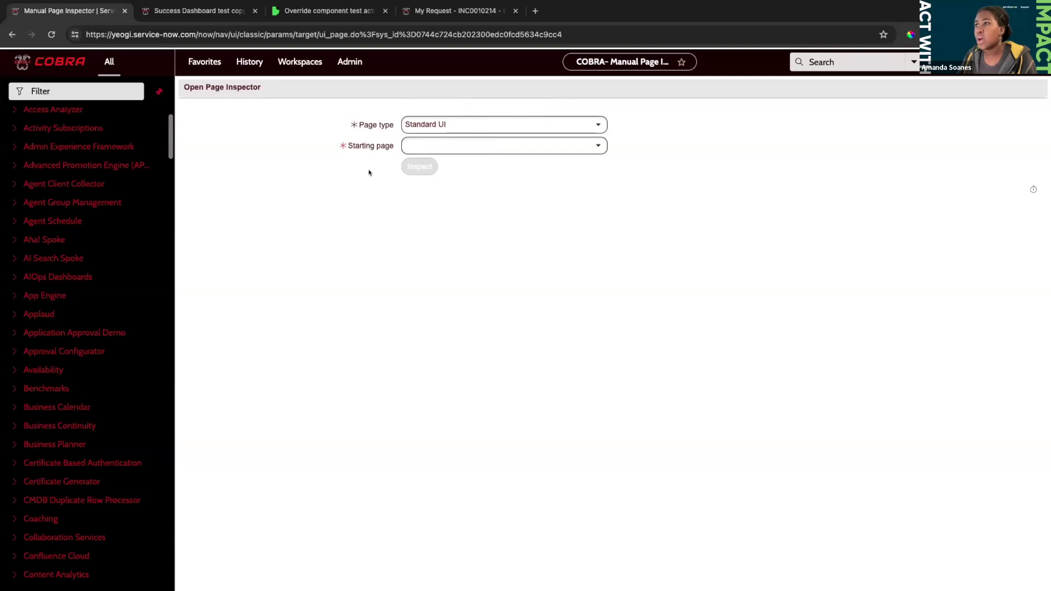
pyautogui.click(440, 142)
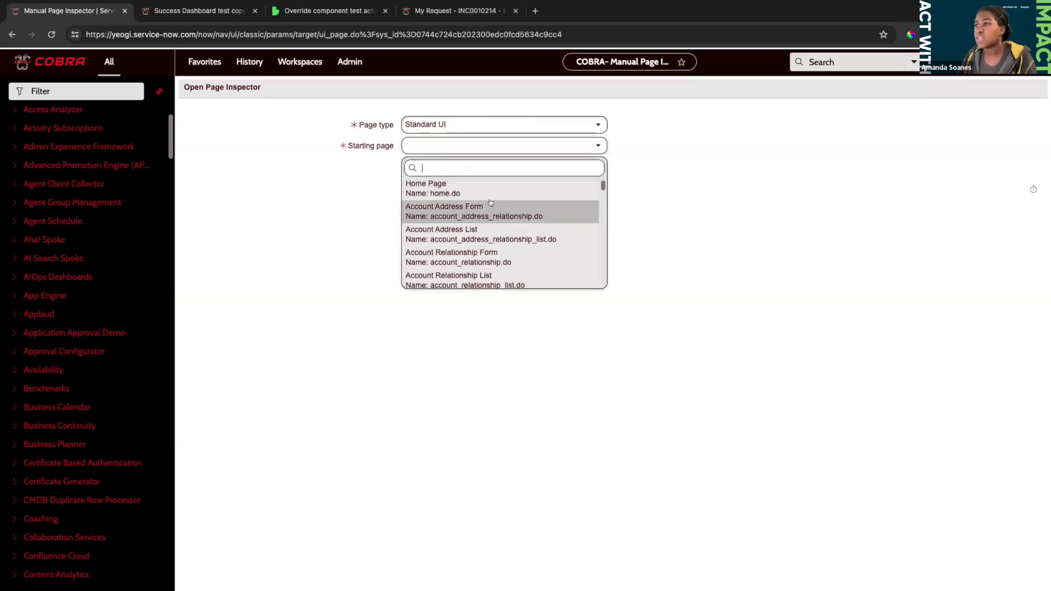
pyautogui.scroll(-1, 491, 202)
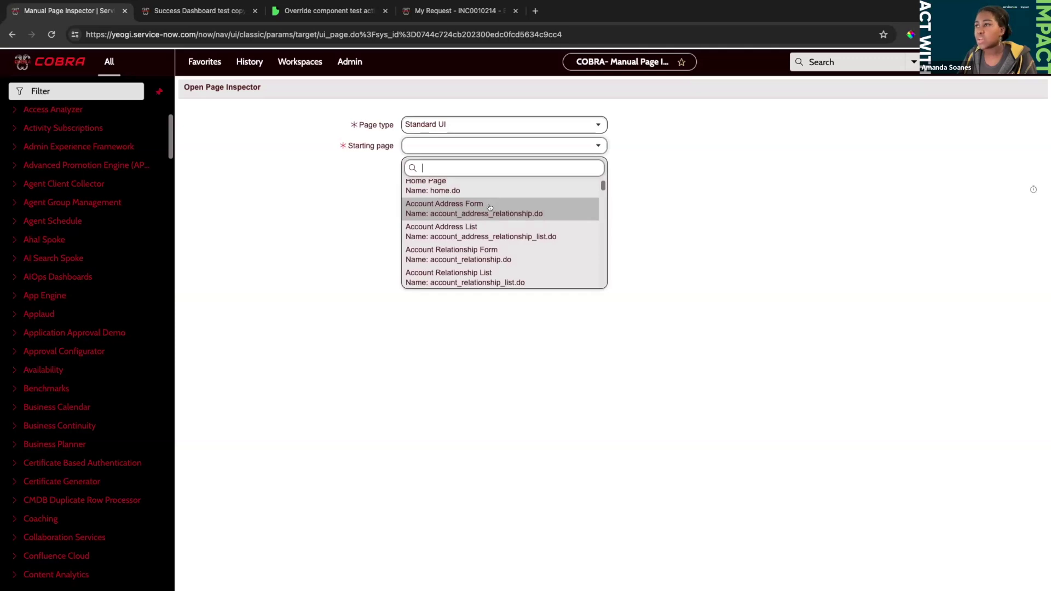
pyautogui.write('incident')
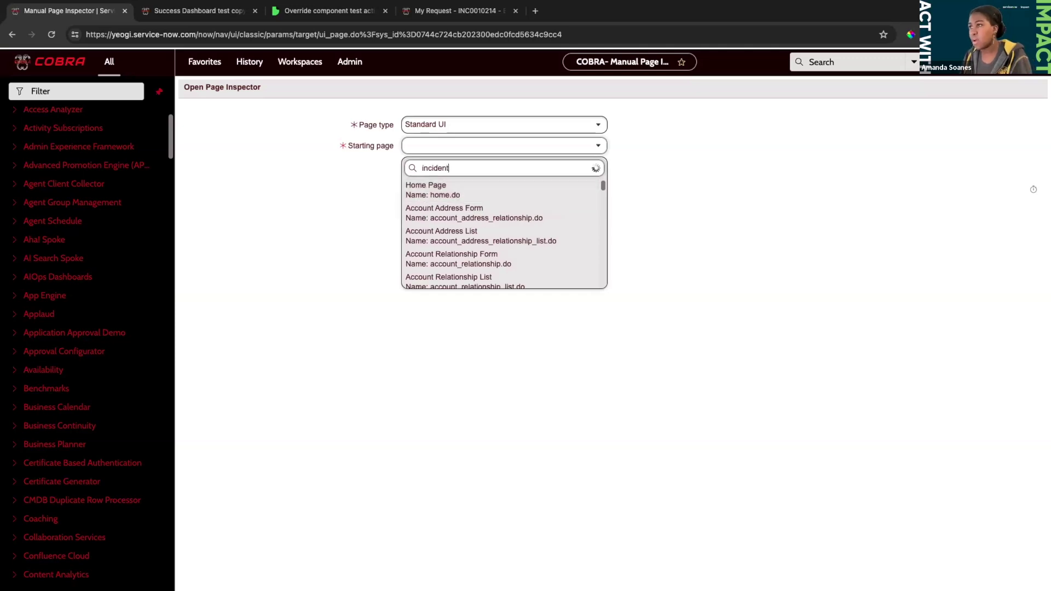
pyautogui.write('.do')
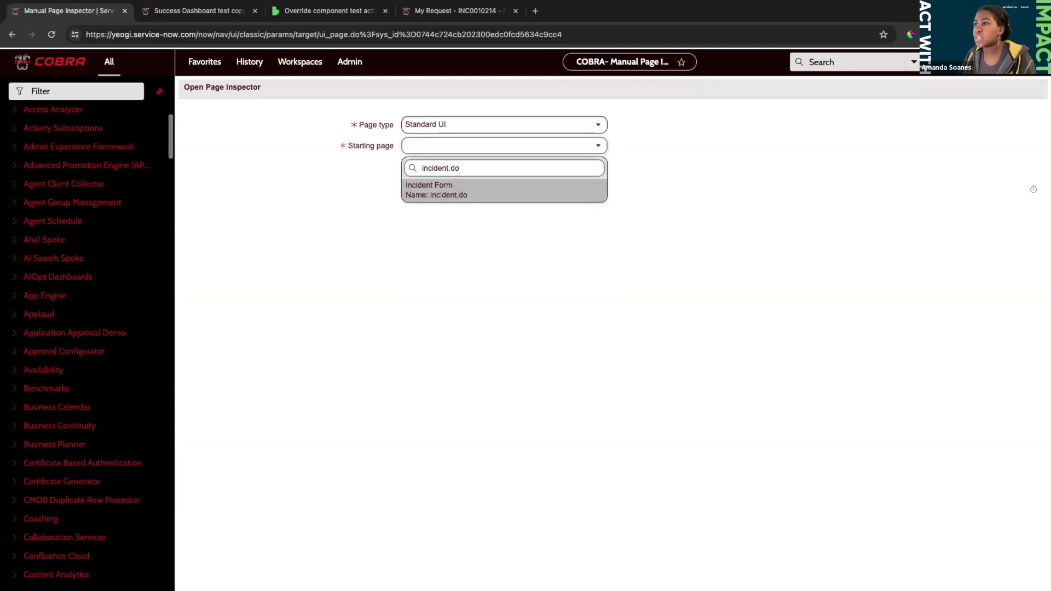
pyautogui.click(455, 192)
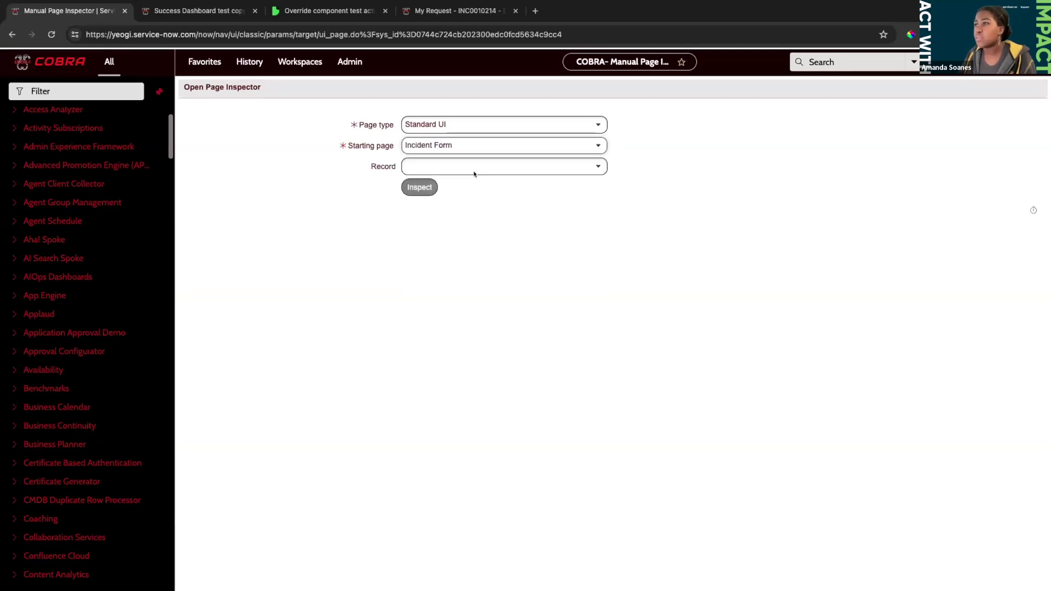
# - Choose incident record INC0012478 and launch the inspector on it
pyautogui.click(433, 164)
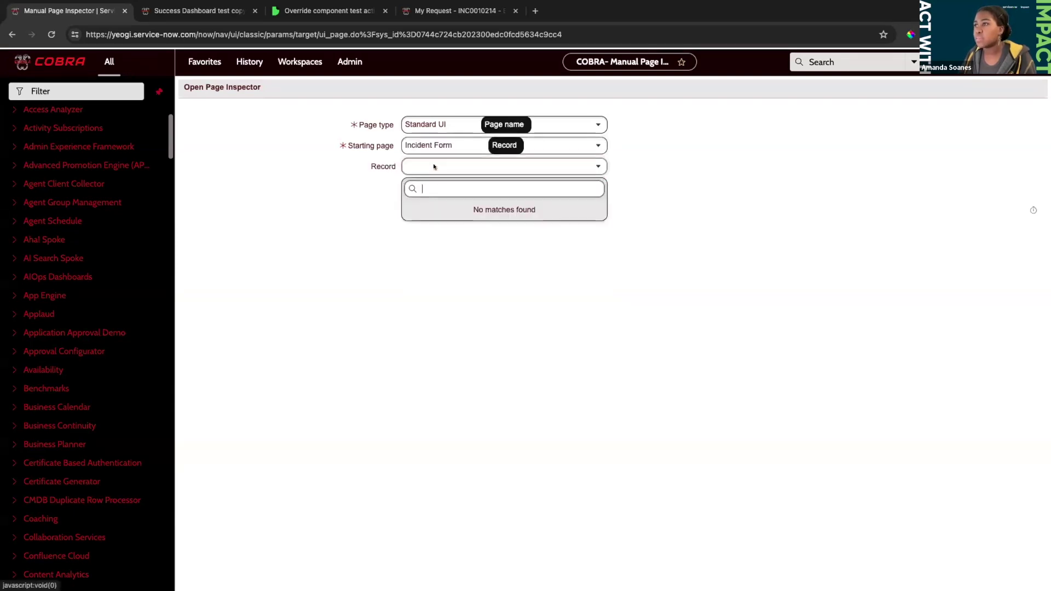
pyautogui.click(443, 209)
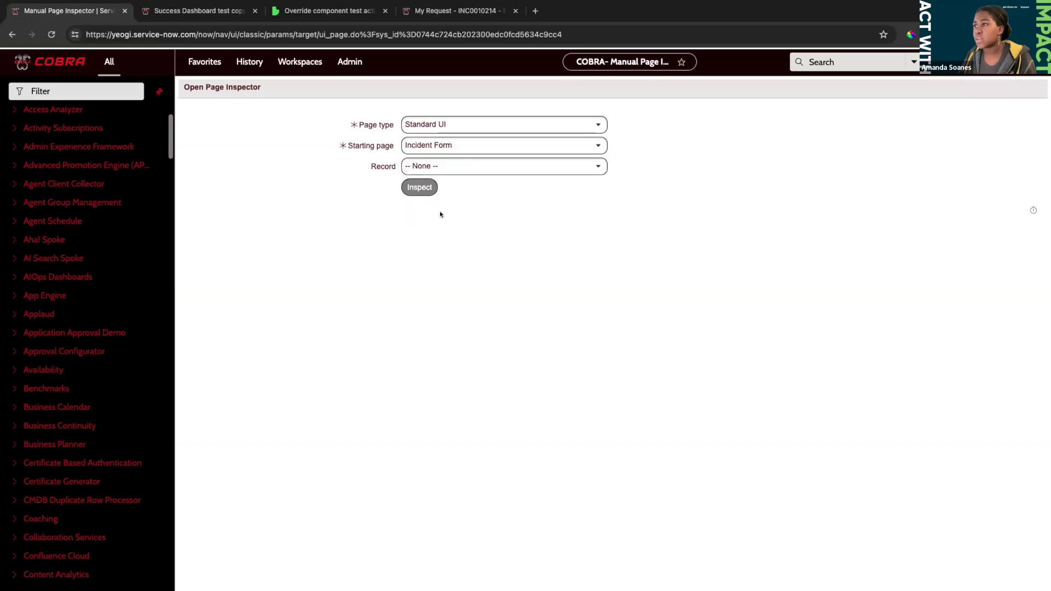
pyautogui.click(428, 167)
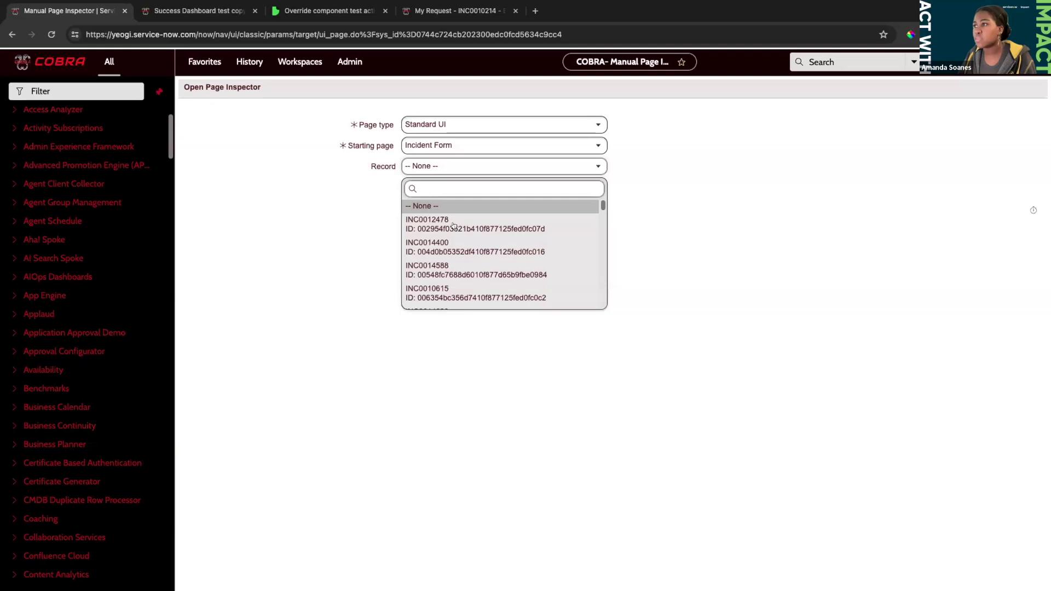
pyautogui.press('Down')
pyautogui.press('Return')
pyautogui.click(418, 185)
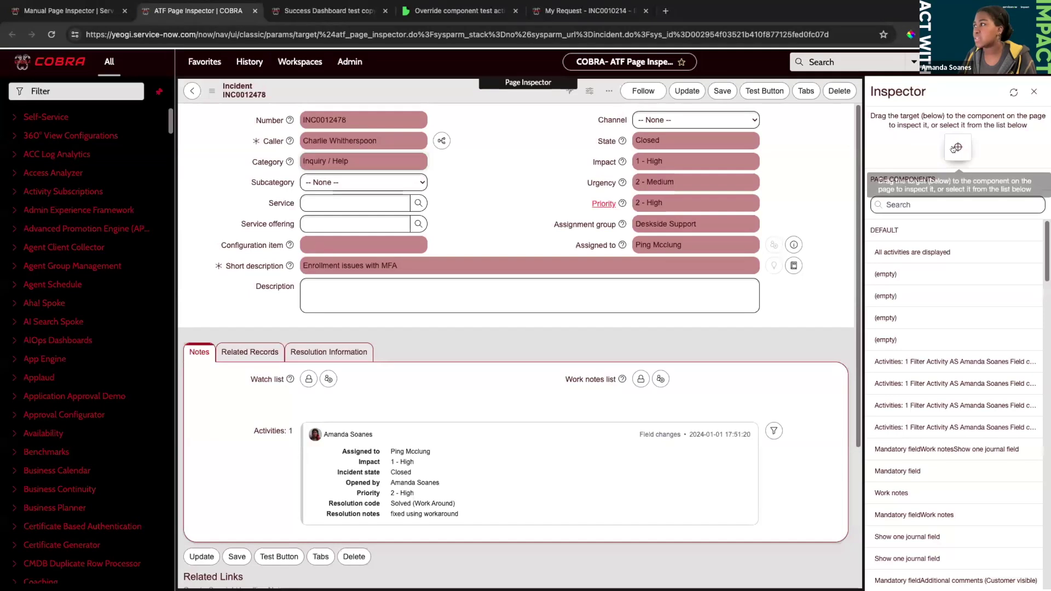
# - Inspect the incident form's Impact field, then close the inspected incident tab
pyautogui.moveTo(958, 147); pyautogui.dragTo(415, 88)
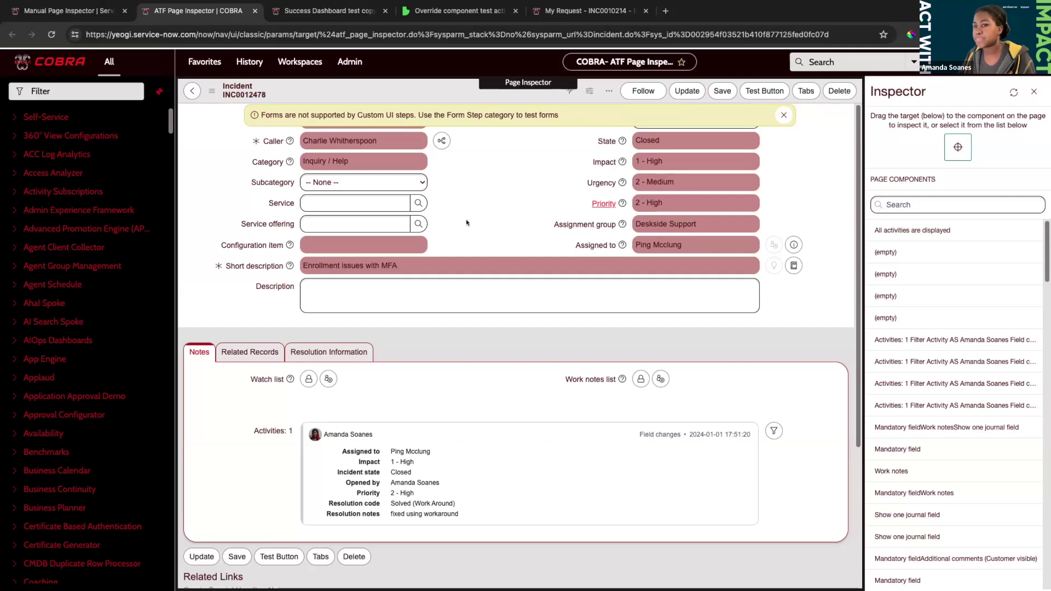
pyautogui.click(255, 11)
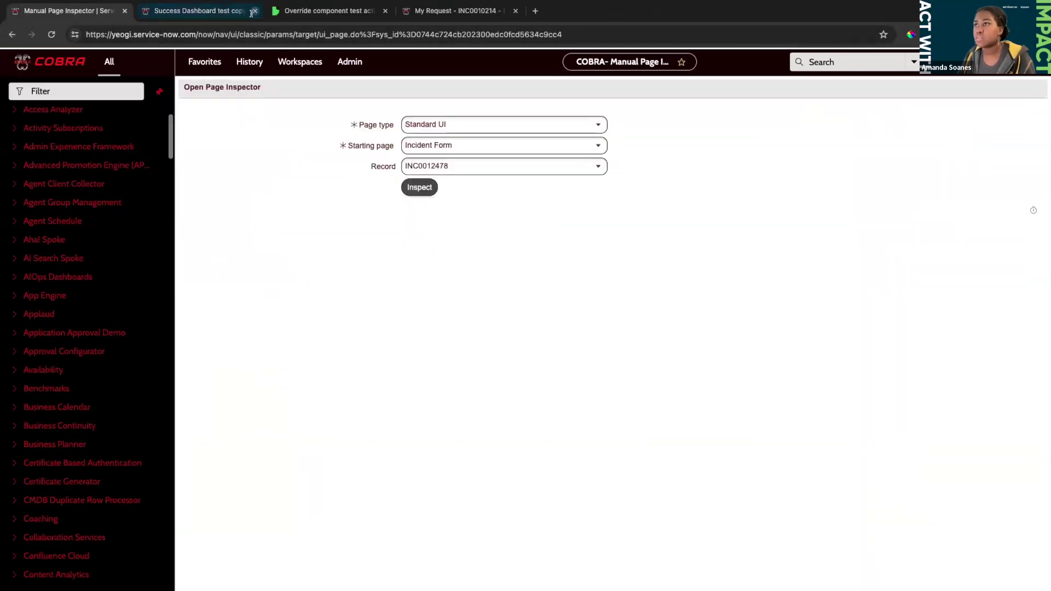
# - Change the inspector's Page type to Service Portal
pyautogui.click(454, 139)
pyautogui.click(453, 138)
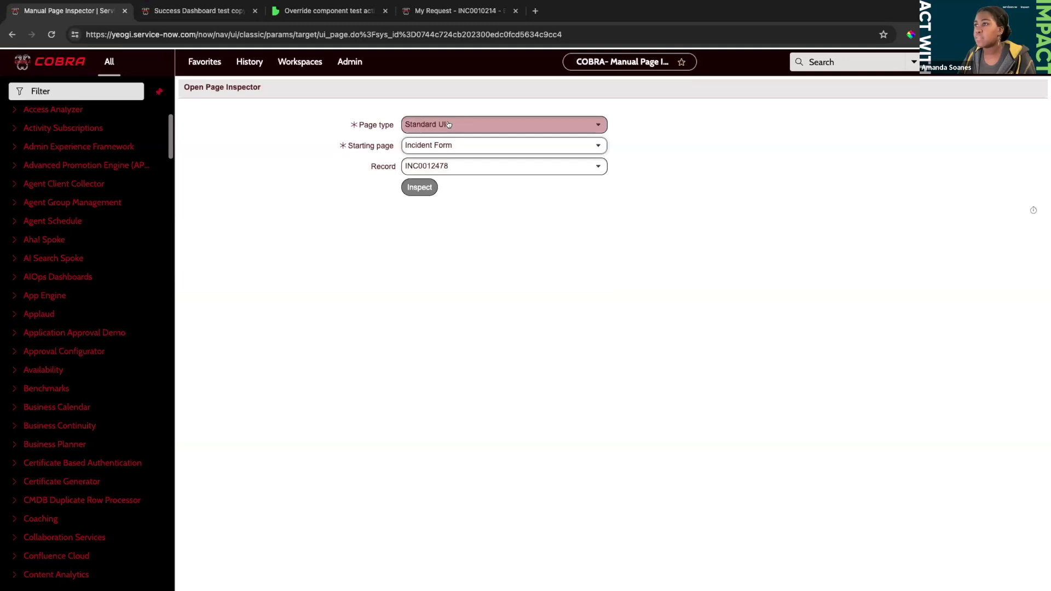
pyautogui.click(448, 124)
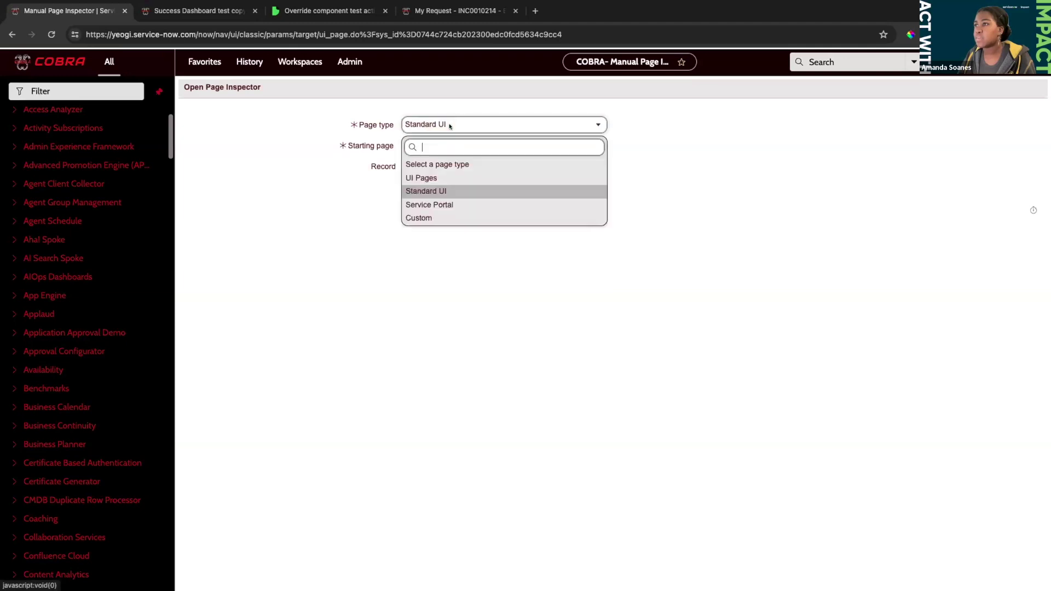
pyautogui.click(441, 204)
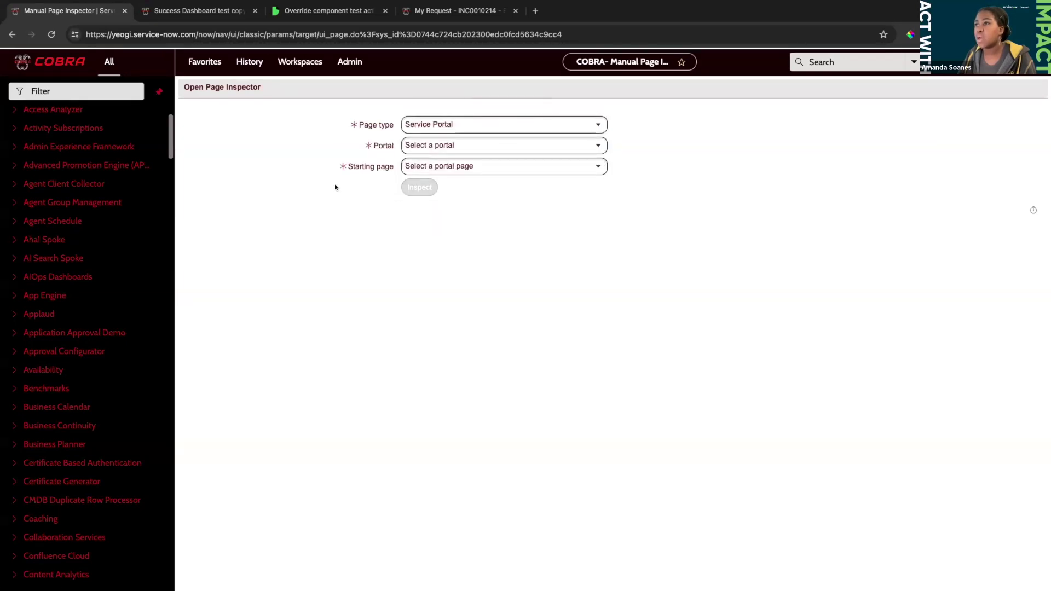
# - Browse the portal and starting page lists without choosing, then switch to the incident ticket tab
pyautogui.click(457, 145)
pyautogui.scroll(-3, 464, 205)
pyautogui.scroll(-4, 464, 205)
pyautogui.scroll(10, 483, 207)
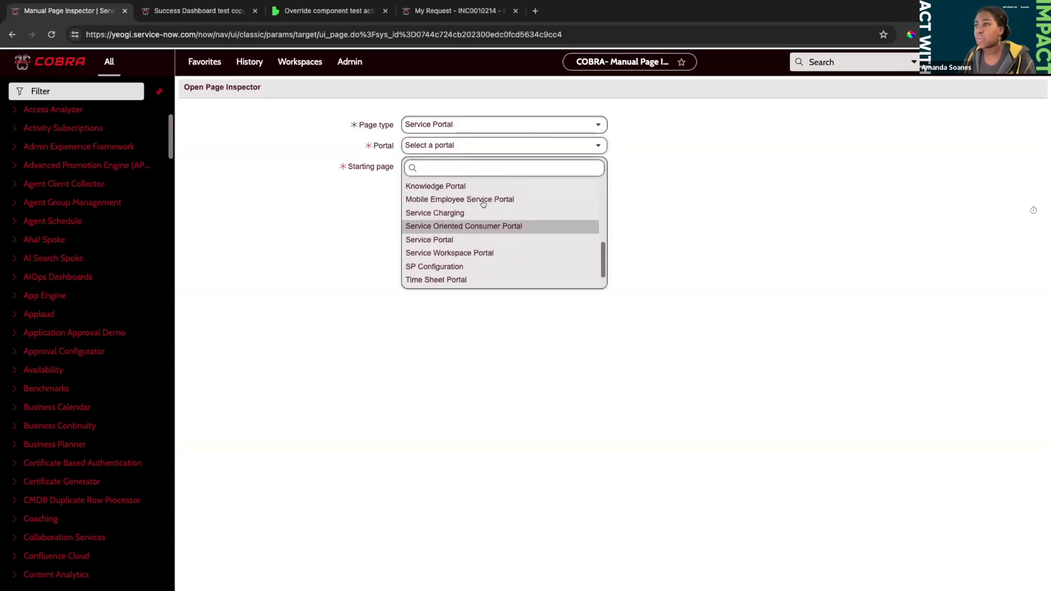
pyautogui.click(410, 146)
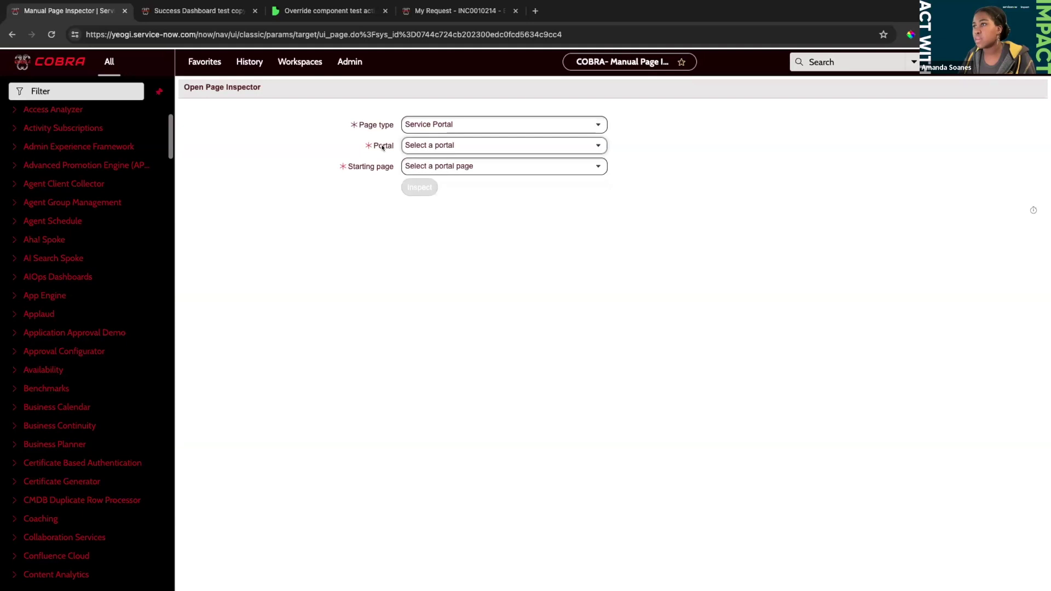
pyautogui.click(441, 166)
pyautogui.scroll(-8, 456, 230)
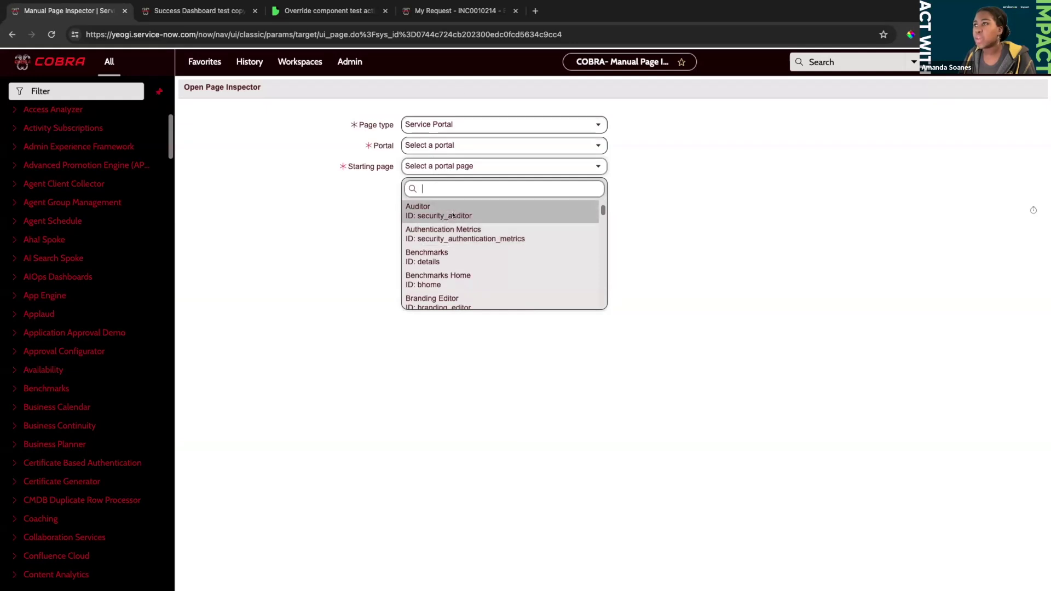
pyautogui.click(425, 17)
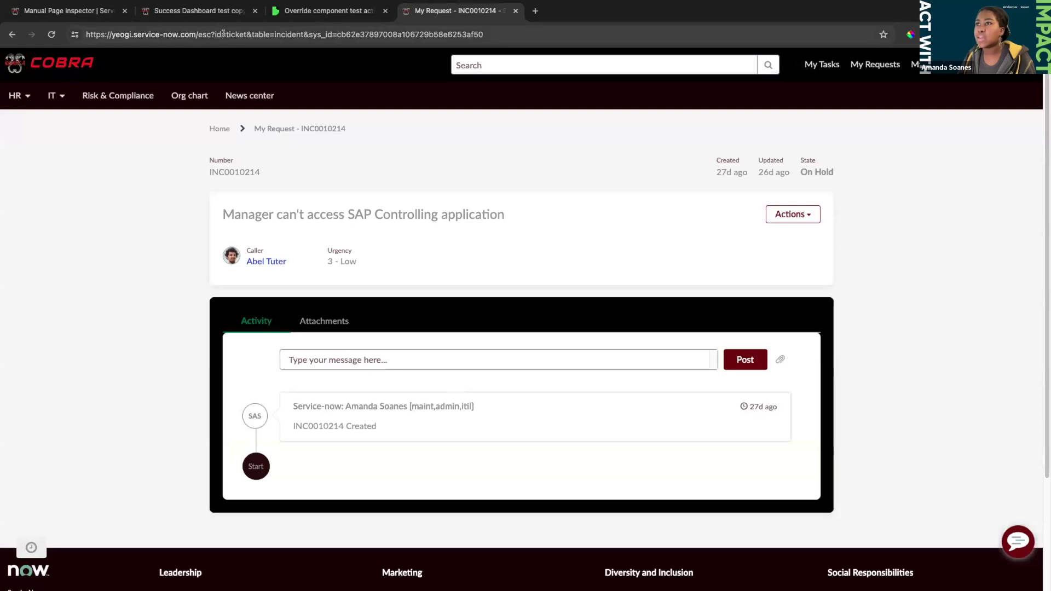
# - Select 'ticket' in the portal page address, then return to the Manual Page Inspector form
pyautogui.moveTo(226, 34); pyautogui.dragTo(241, 34)
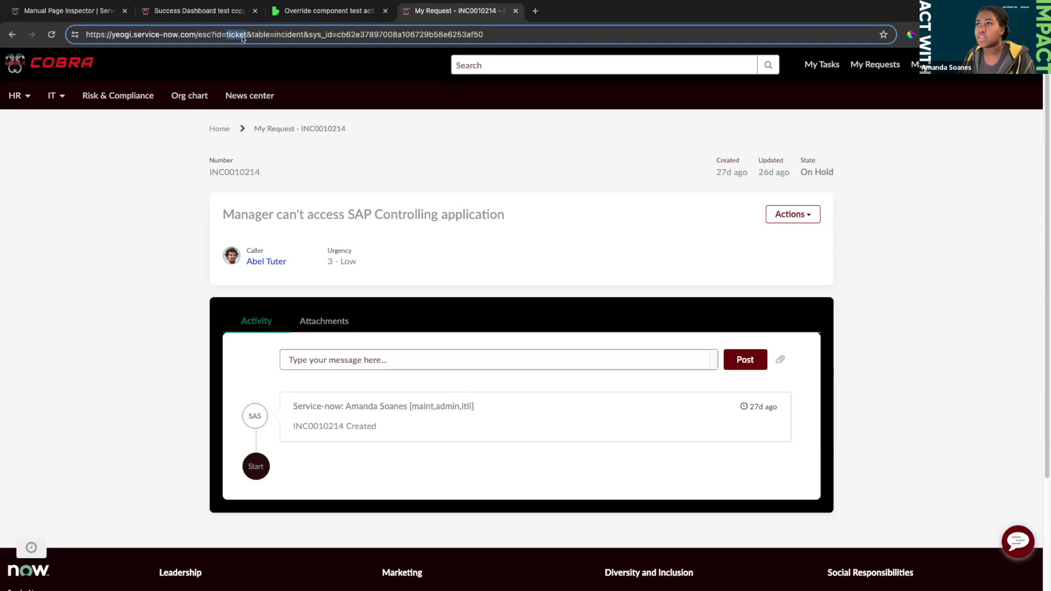
pyautogui.click(68, 13)
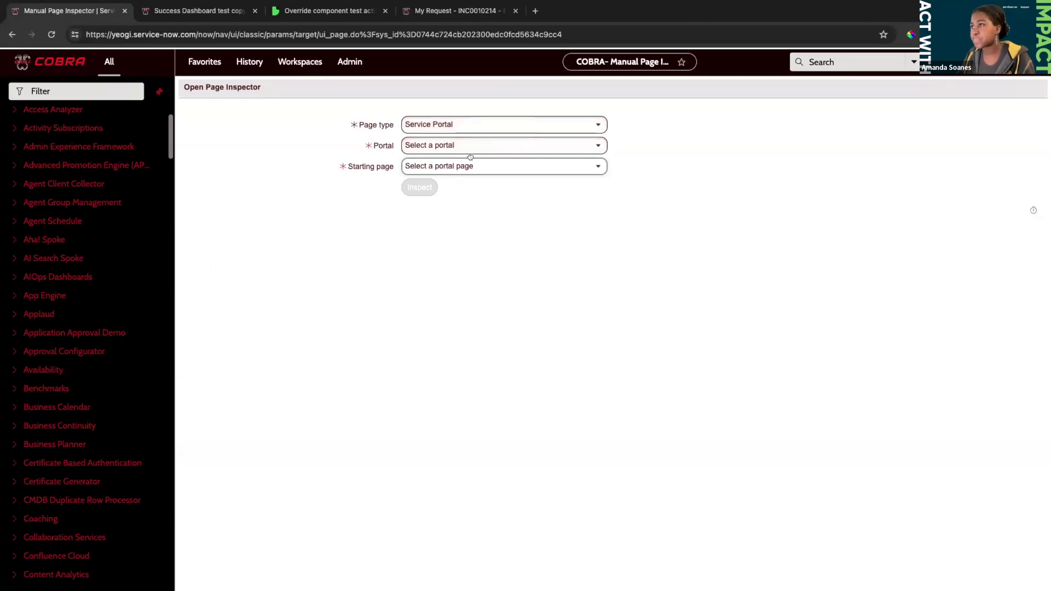
# - Set Page type to Custom so a Starting page URL is requested, then go to the Success Dashboard test copy tab
pyautogui.click(490, 124)
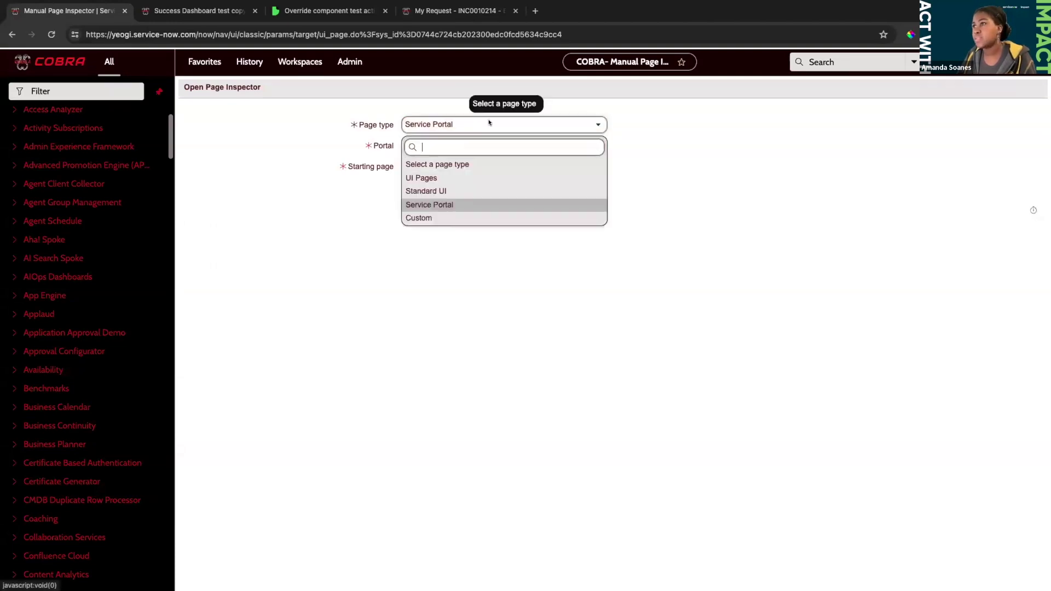
pyautogui.click(457, 215)
pyautogui.click(514, 214)
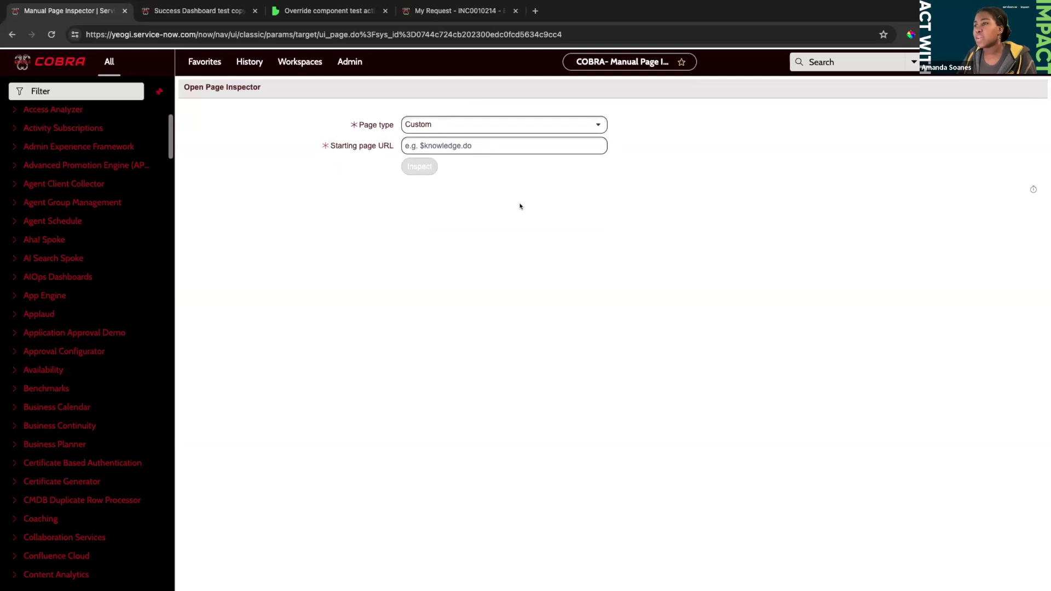
pyautogui.click(559, 129)
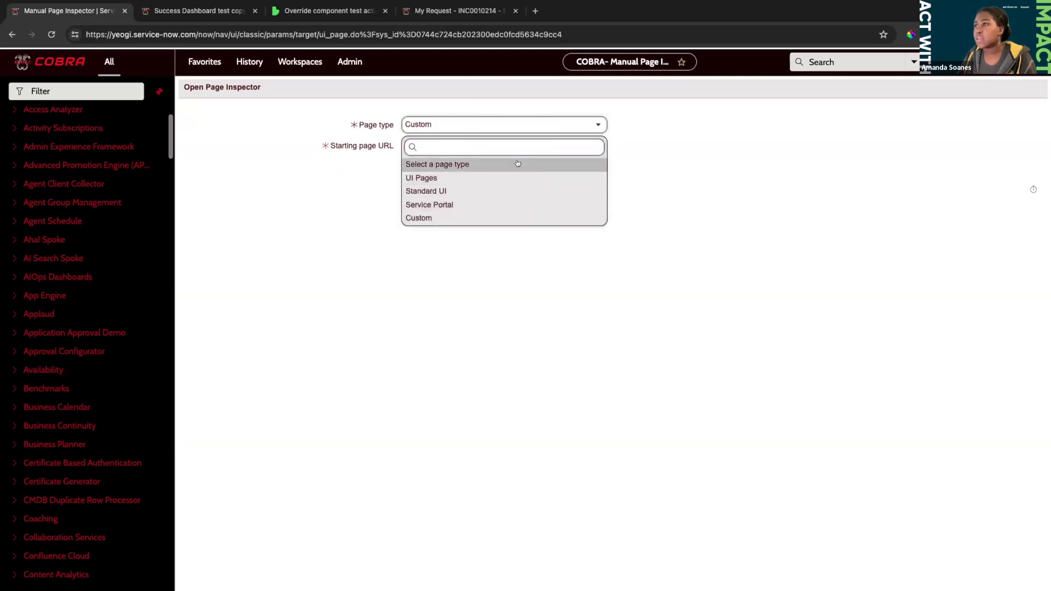
pyautogui.click(355, 199)
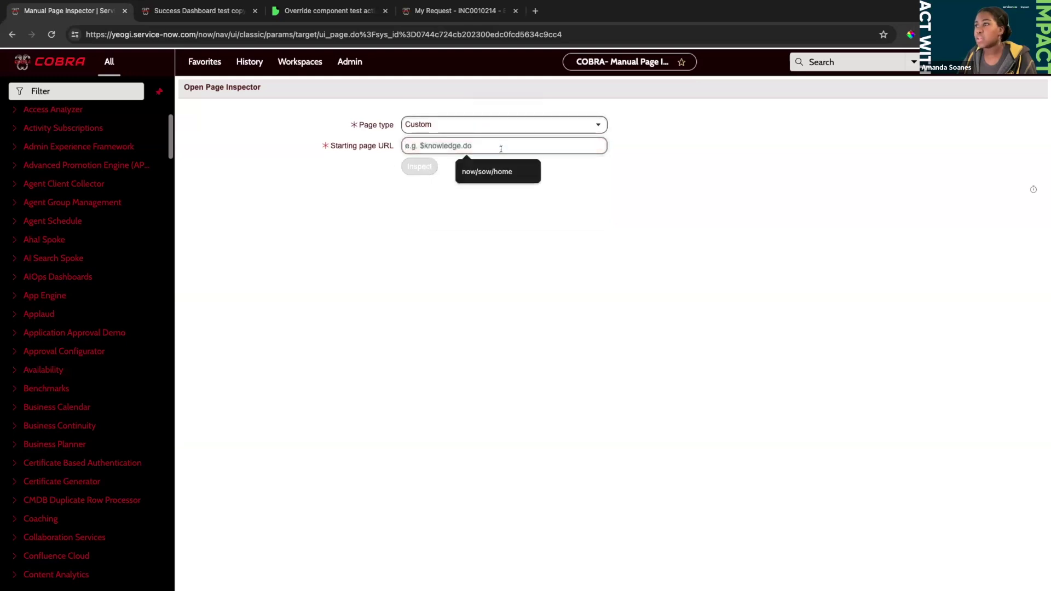
pyautogui.click(492, 131)
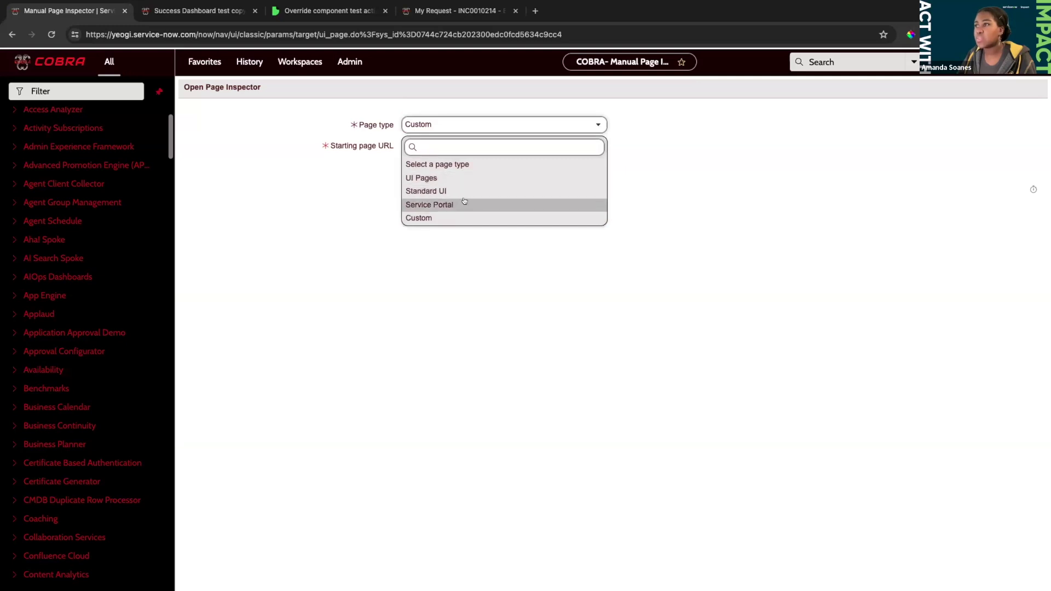
pyautogui.click(372, 186)
pyautogui.click(514, 144)
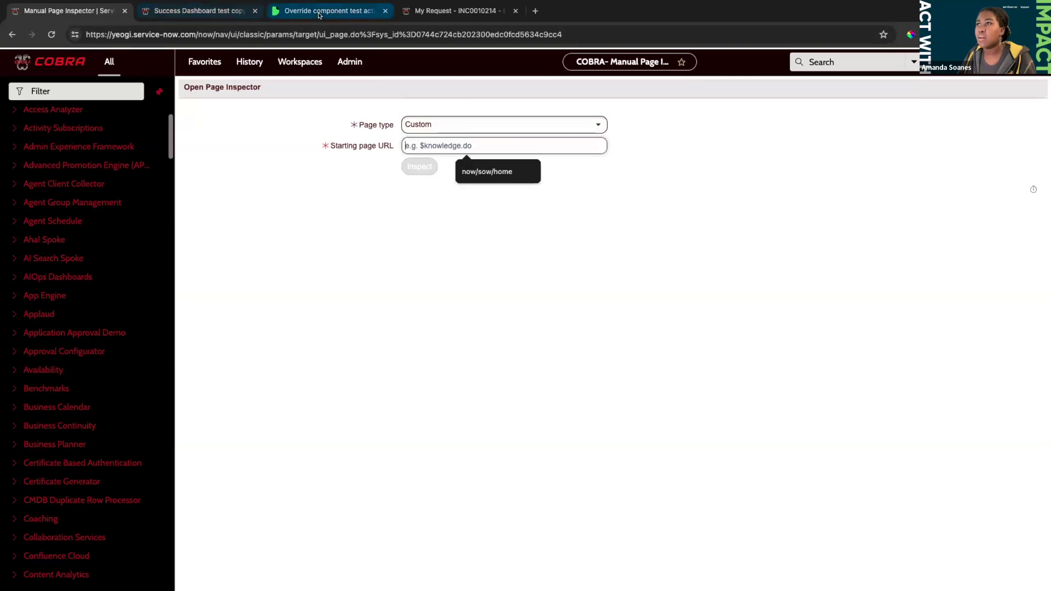
pyautogui.click(230, 13)
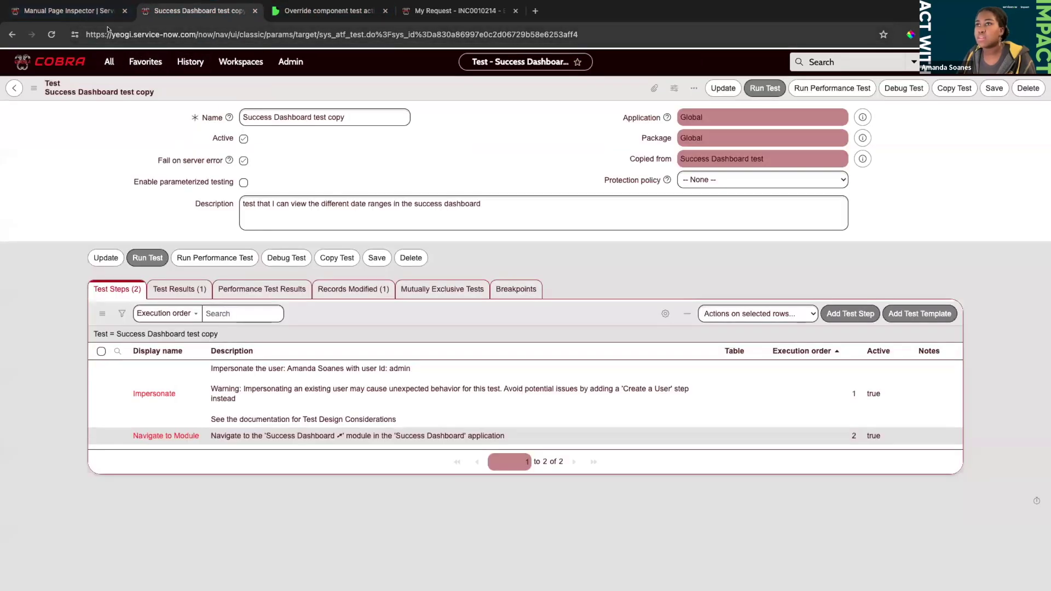
# - Open the Success Dashboard module via the 'success das' filter and select its page address
pyautogui.click(109, 61)
pyautogui.write('tes')
pyautogui.press('BackSpace')
pyautogui.press('BackSpace')
pyautogui.press('BackSpace')
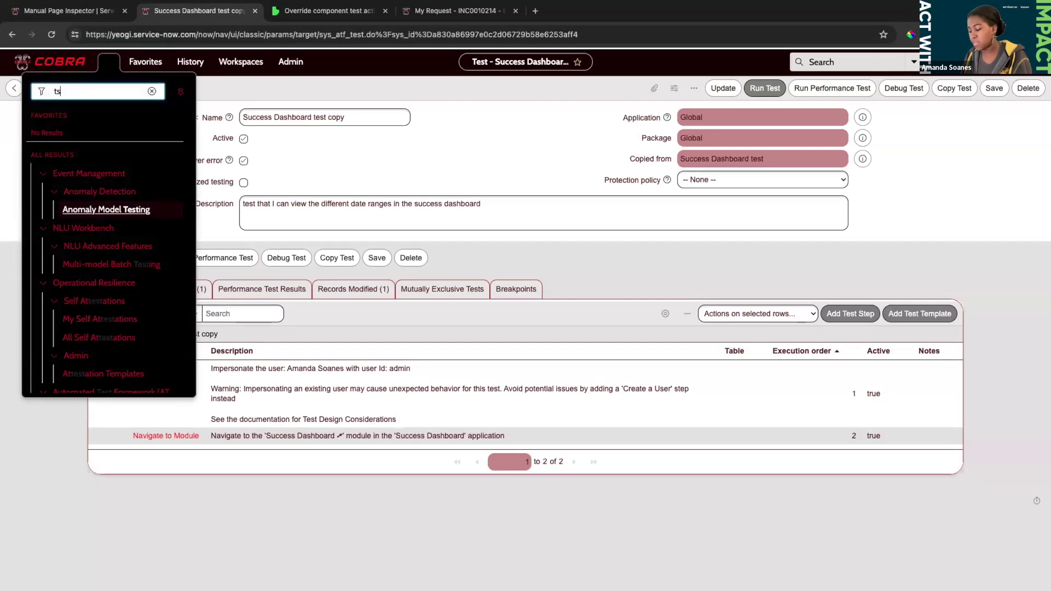
pyautogui.write('success das')
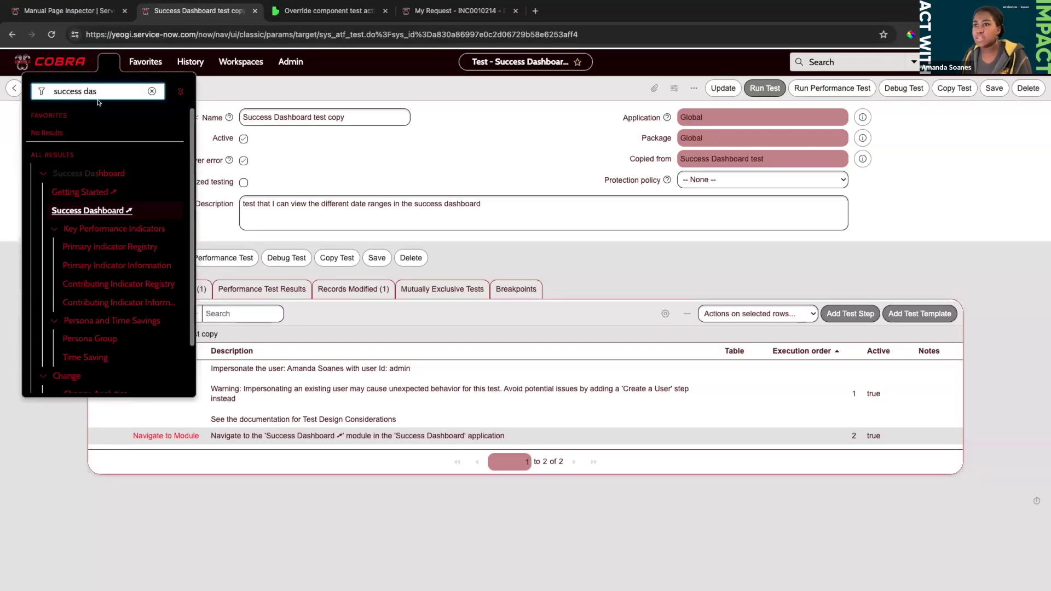
pyautogui.click(103, 211)
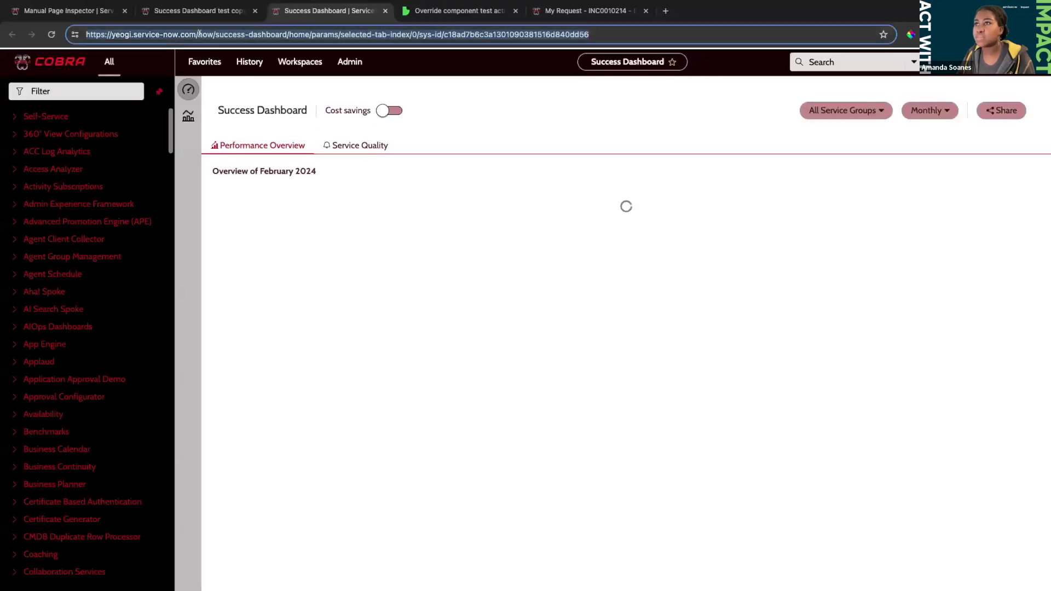
pyautogui.moveTo(196, 33); pyautogui.dragTo(310, 33)
pyautogui.hotkey('ctrl', 'c')
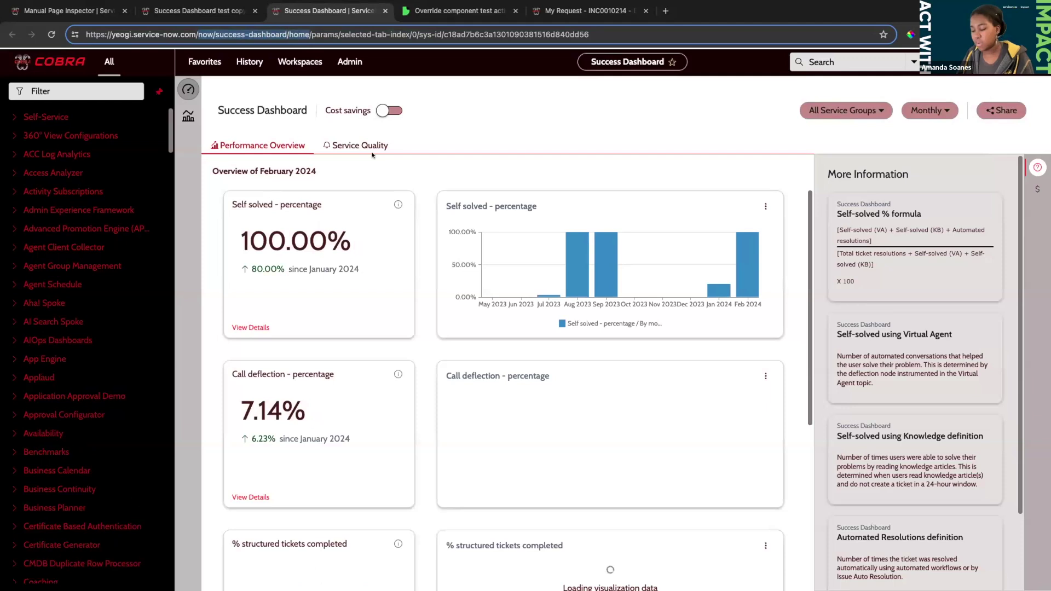
# - Paste now/success-dashboard/home as the Starting page URL and launch the inspector
pyautogui.click(101, 12)
pyautogui.click(428, 145)
pyautogui.hotkey('ctrl', 'v')
pyautogui.click(415, 168)
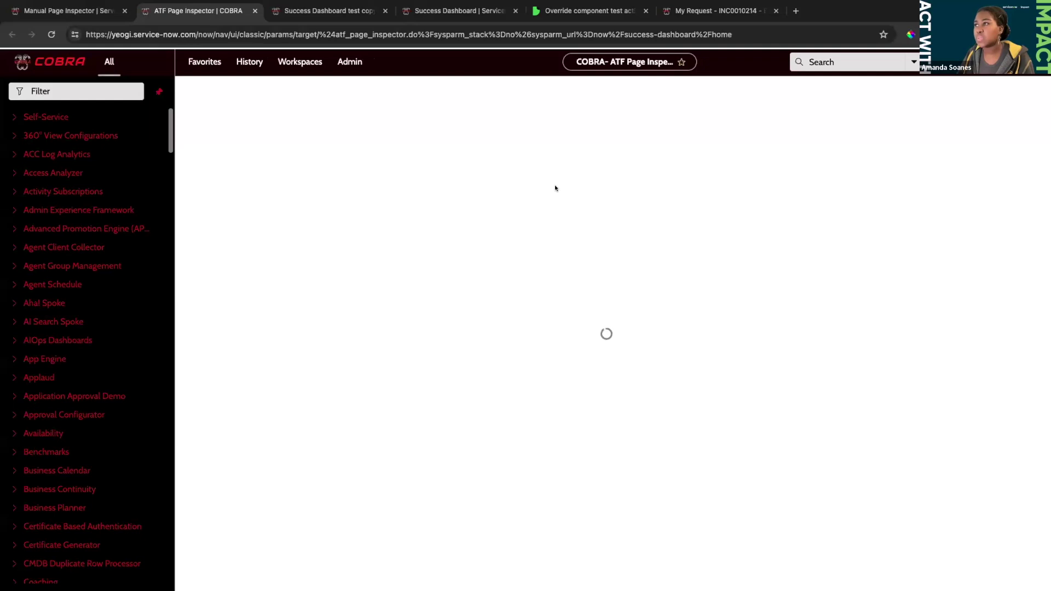
# - Unpin both navigation menus and scroll through the Success Dashboard's page components list
pyautogui.click(158, 91)
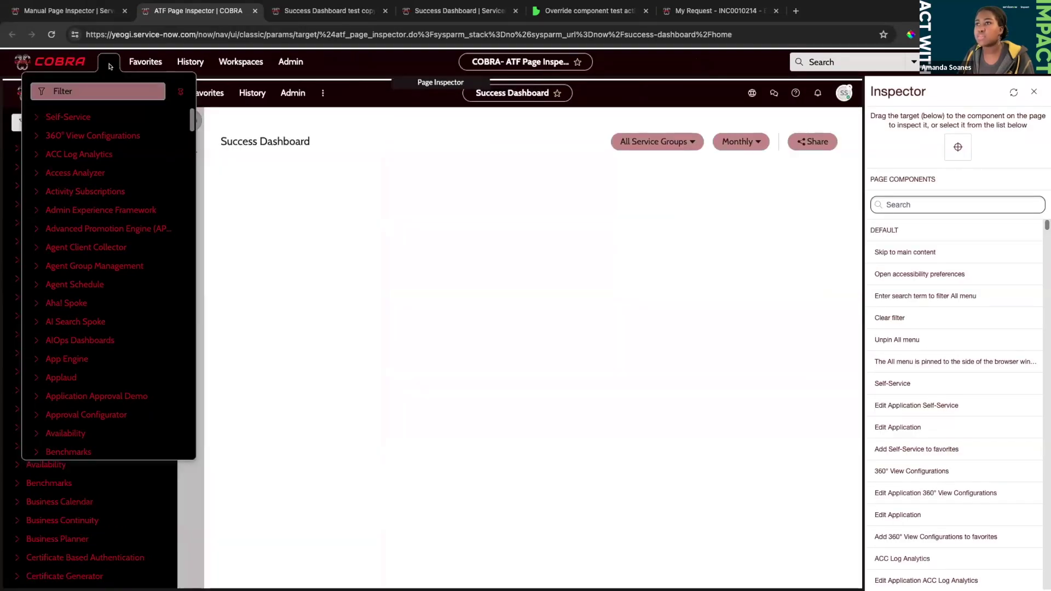
pyautogui.click(109, 66)
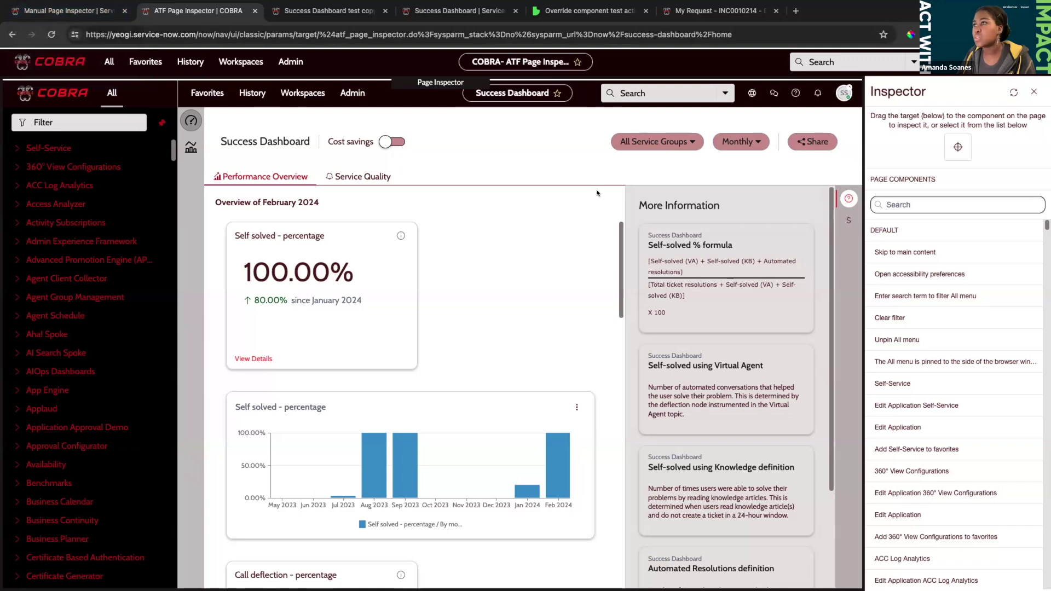
pyautogui.click(162, 122)
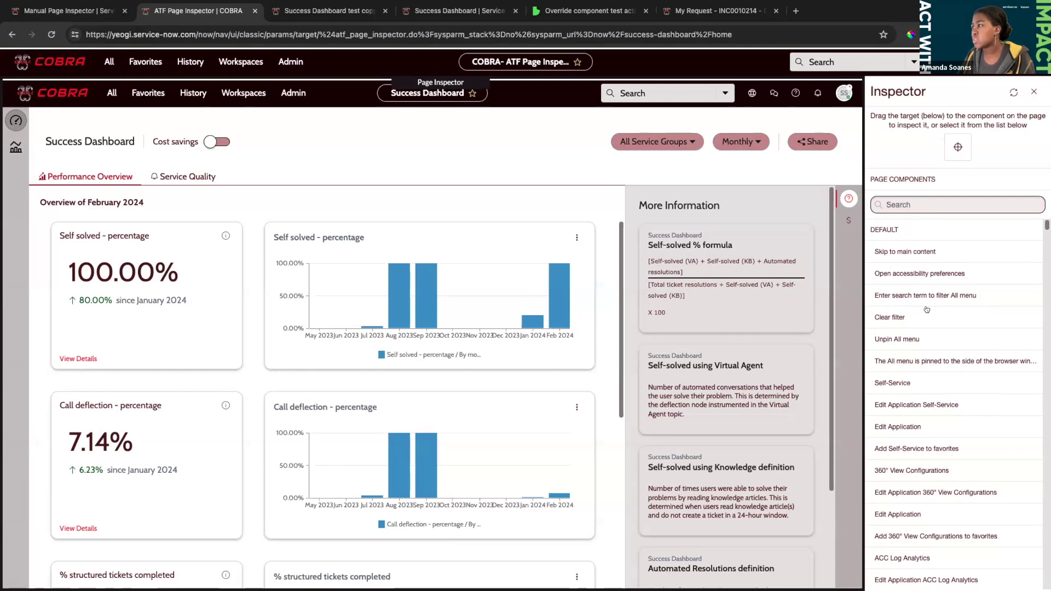
pyautogui.scroll(-5, 926, 310)
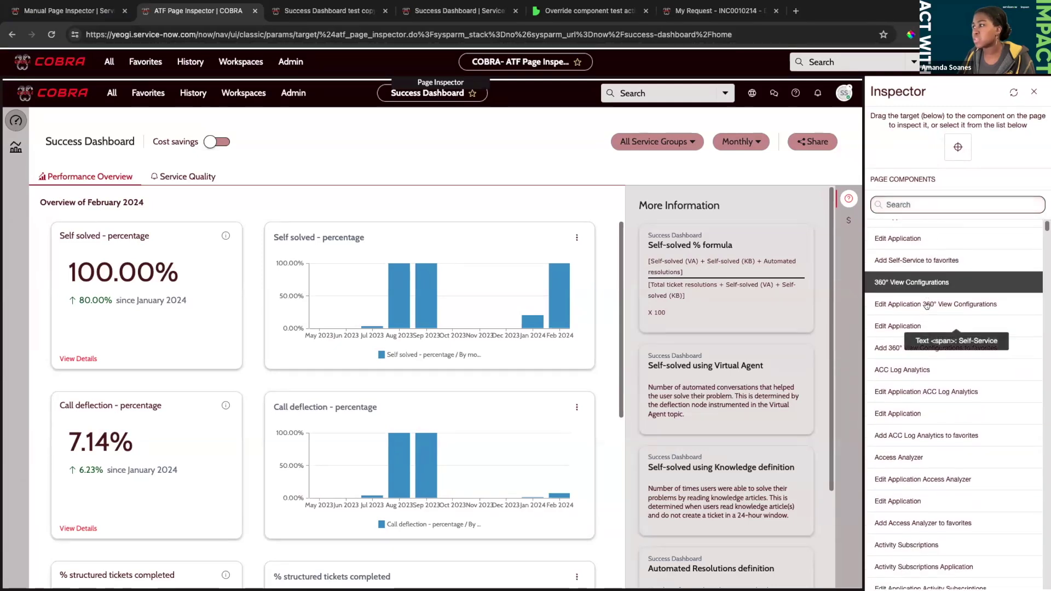
pyautogui.scroll(1, 926, 301)
pyautogui.scroll(1, 926, 300)
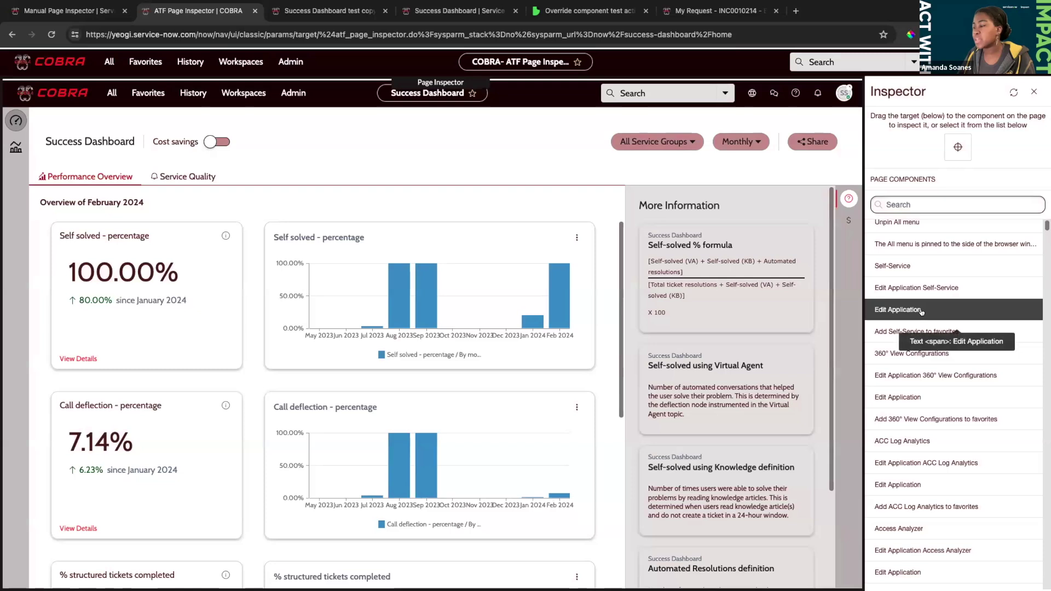
pyautogui.scroll(3, 922, 310)
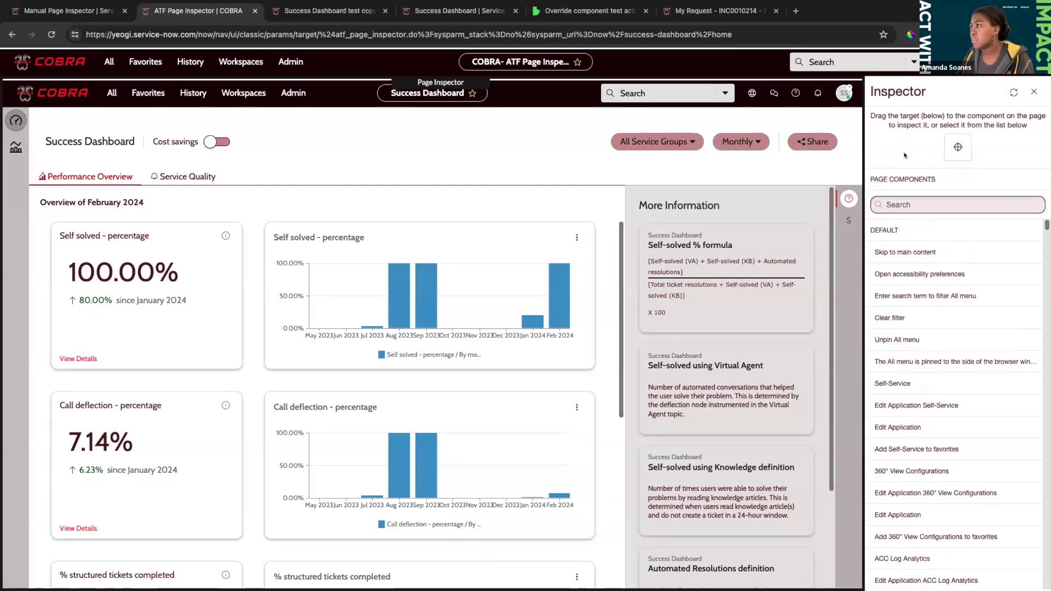
# - Submit a Click on Component action for All Service Groups, then close the inspector tab
pyautogui.moveTo(958, 147); pyautogui.dragTo(697, 142)
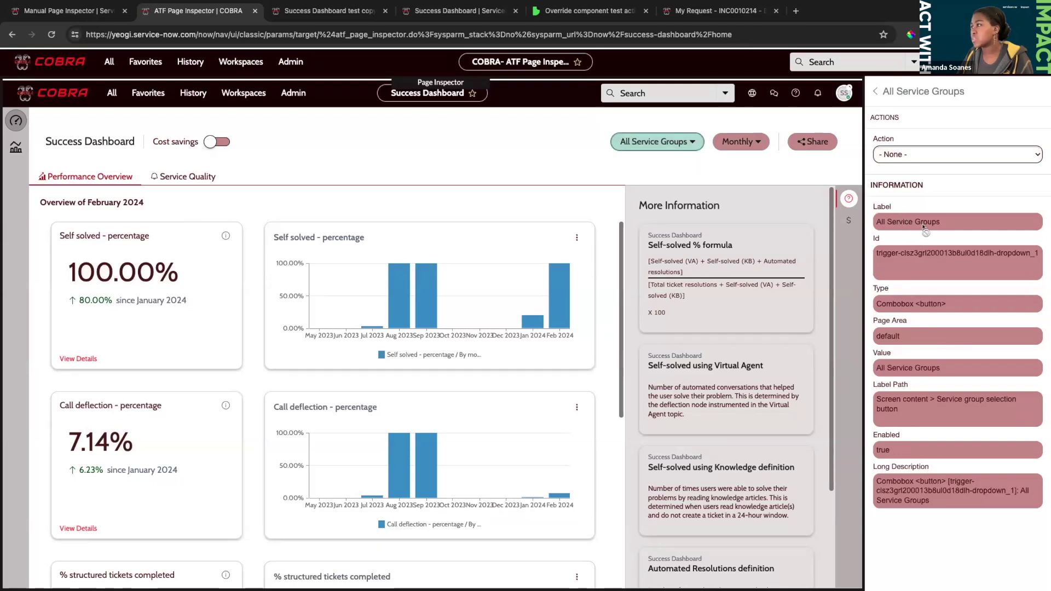
pyautogui.click(943, 158)
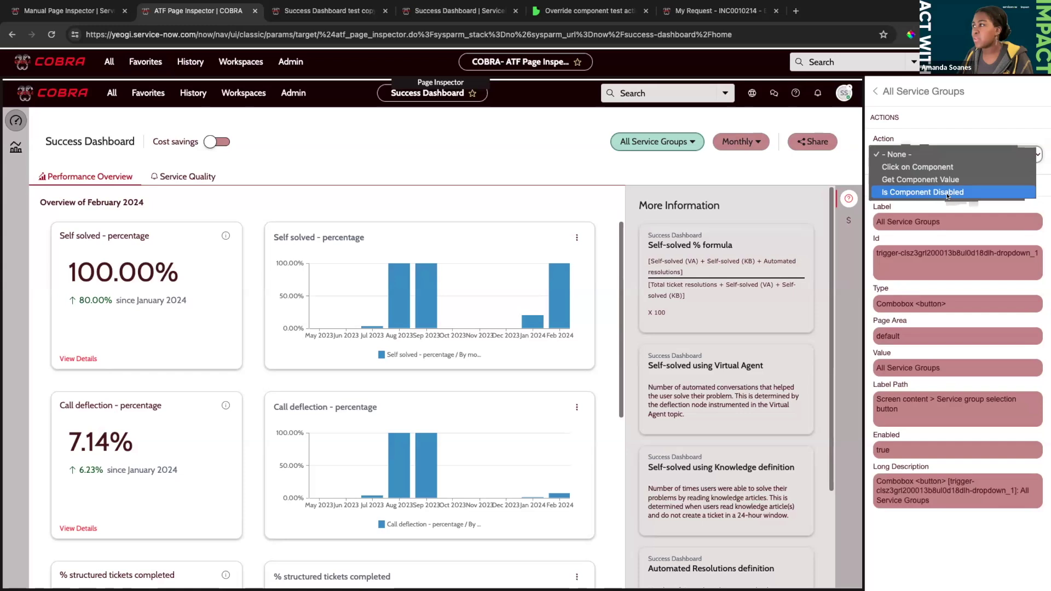
pyautogui.click(919, 168)
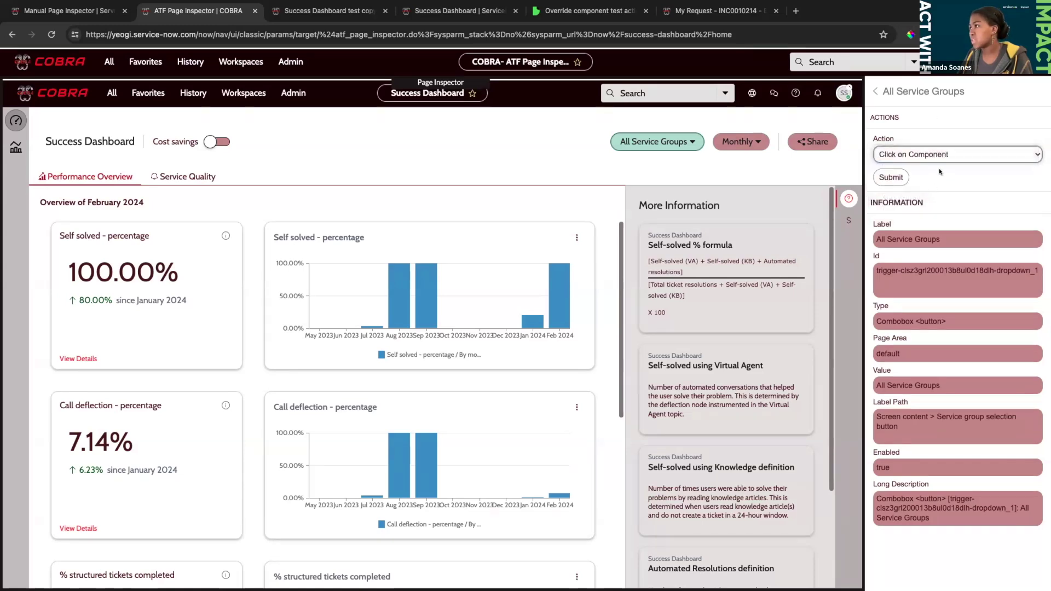
pyautogui.click(899, 181)
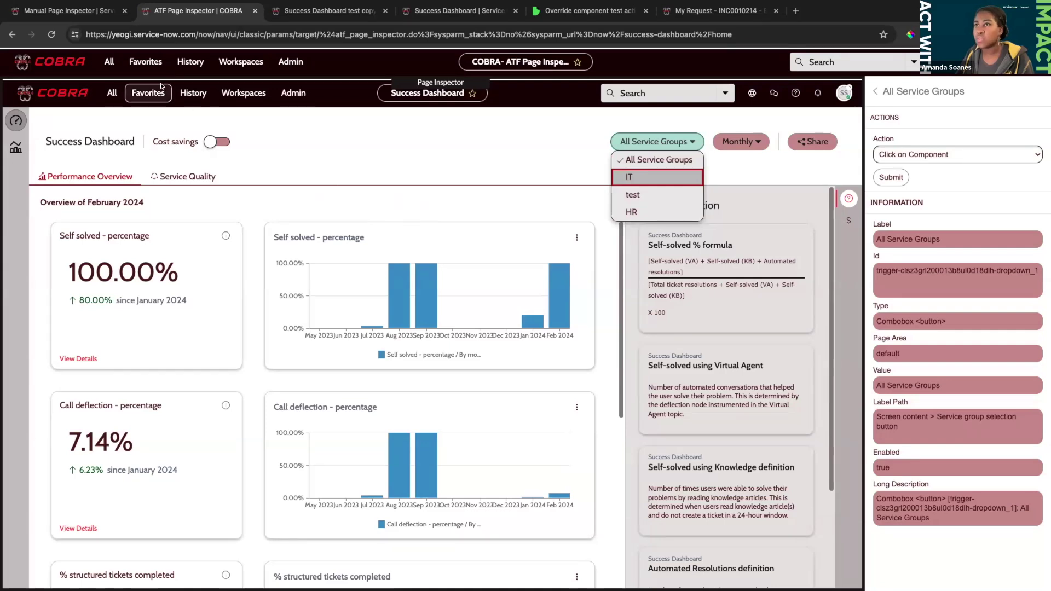
pyautogui.click(255, 11)
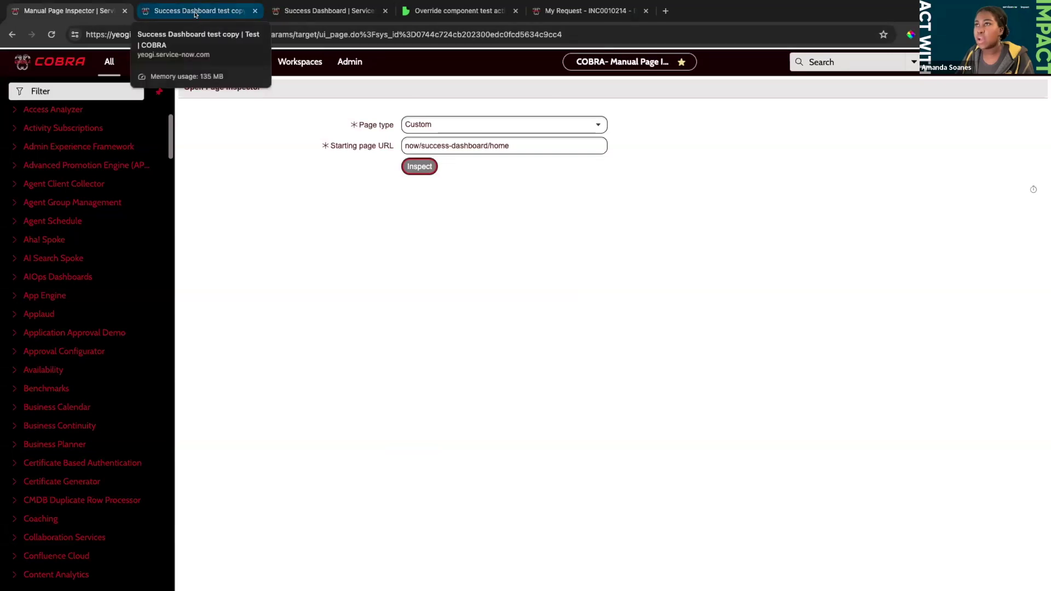
# - Bring up the live Success Dashboard and unpin the All menu to widen it
pyautogui.click(195, 12)
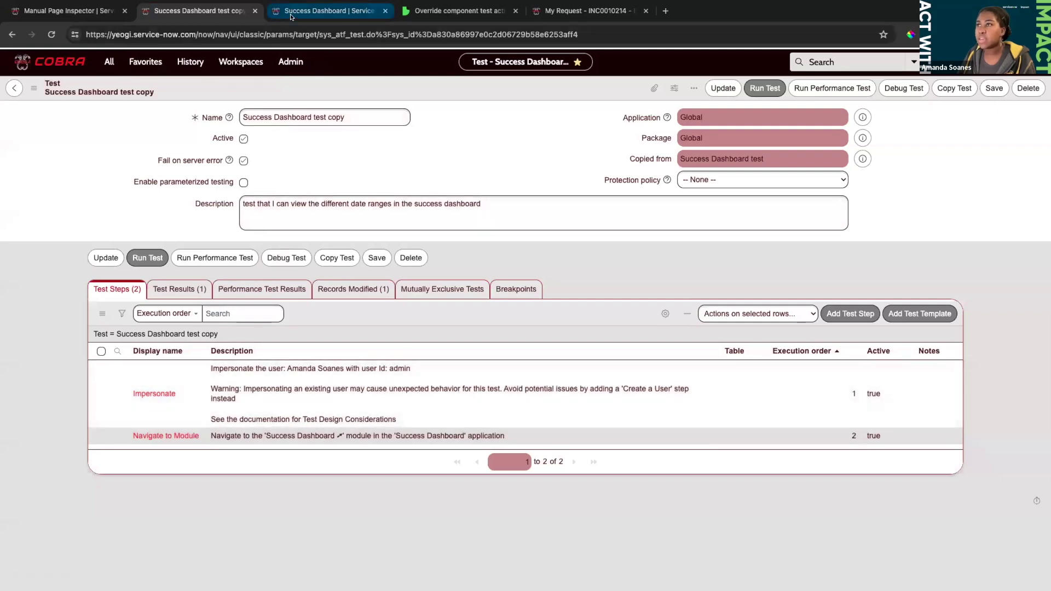
pyautogui.click(329, 10)
pyautogui.scroll(-3, 774, 362)
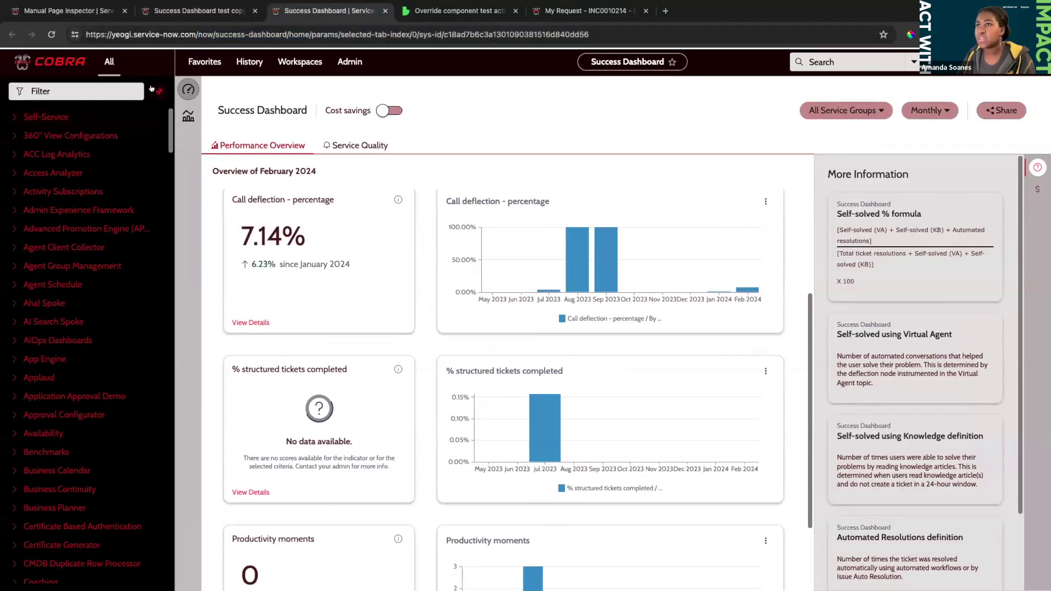
pyautogui.click(159, 91)
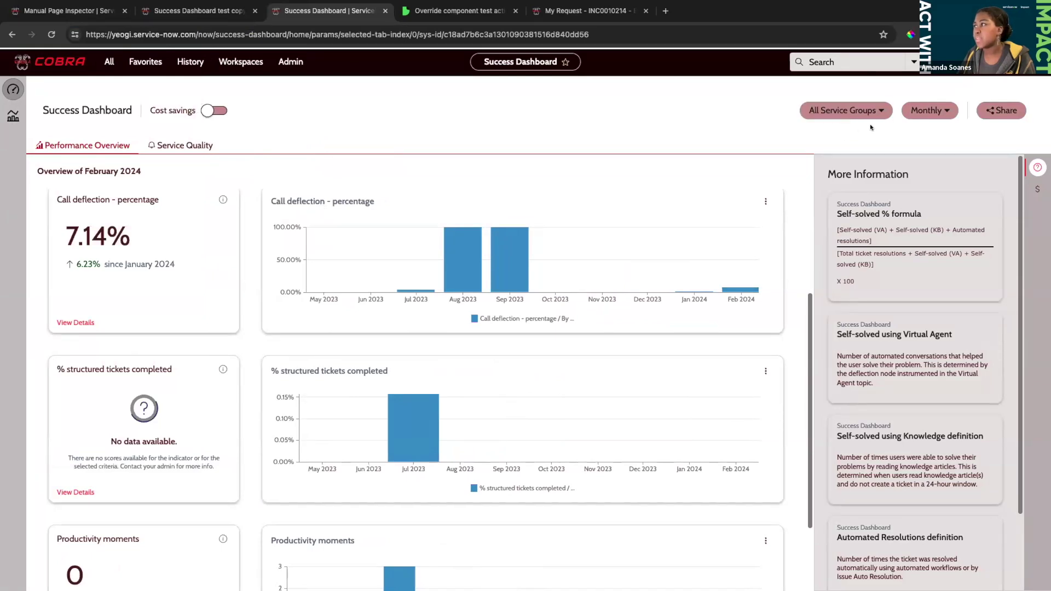
# - Switch the dashboard period from Monthly to Quarterly, then Yearly, and return to the test record
pyautogui.click(921, 112)
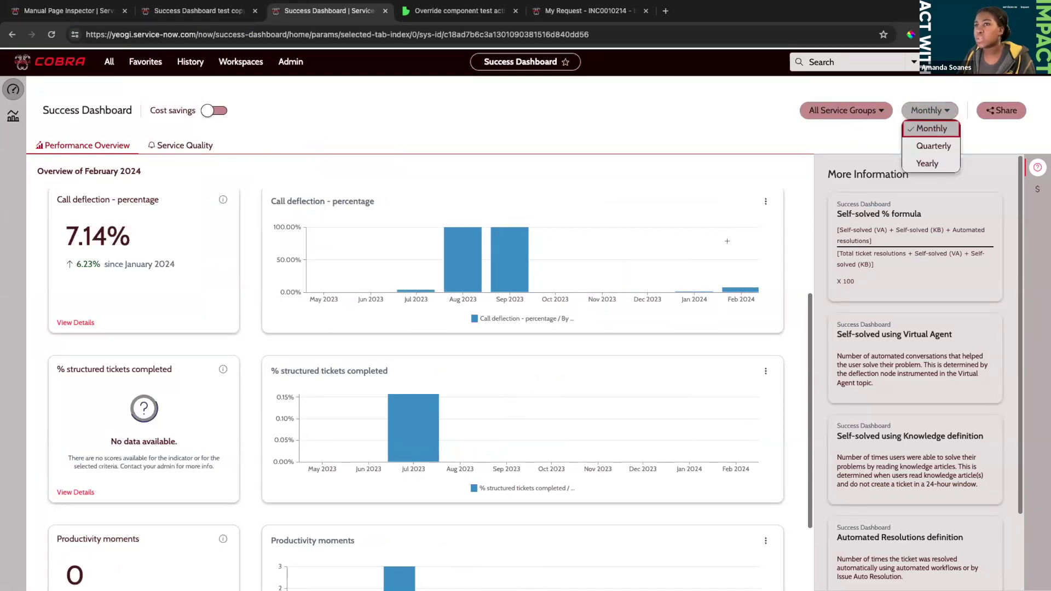
pyautogui.click(925, 145)
pyautogui.click(930, 111)
pyautogui.click(926, 164)
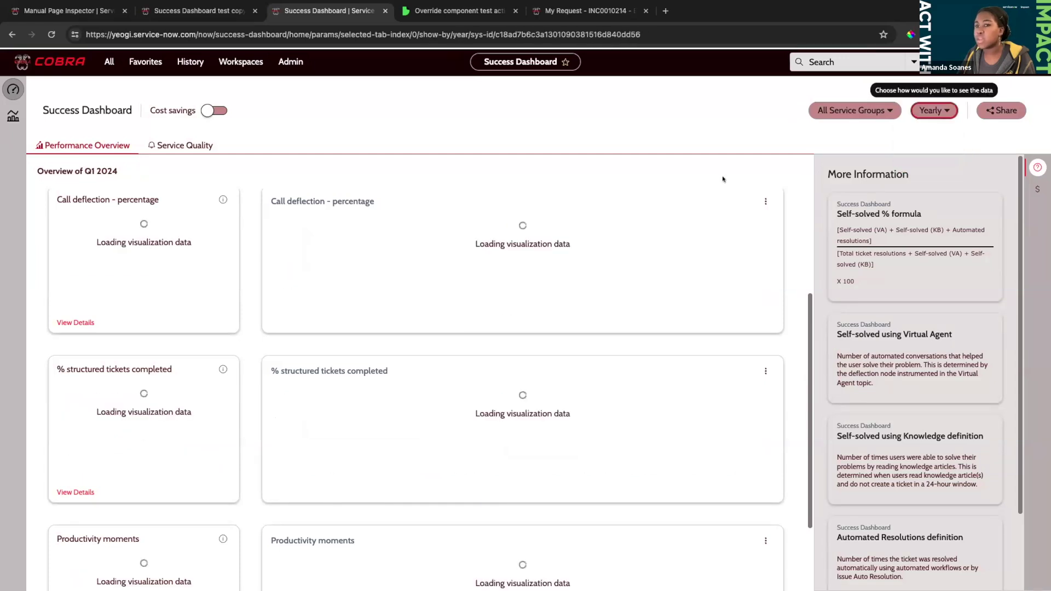
pyautogui.click(212, 12)
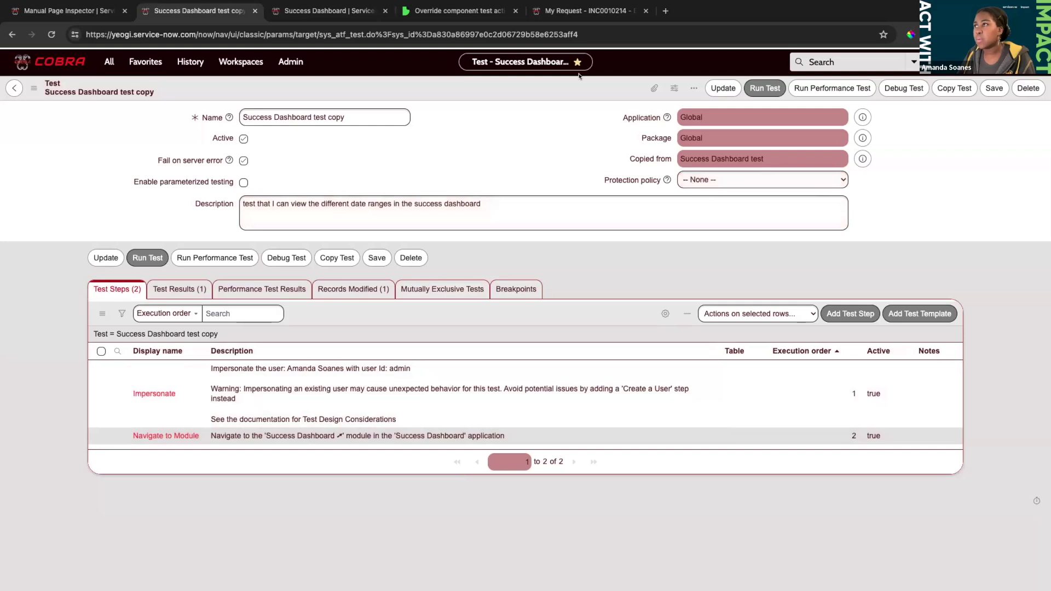
# - Add a Custom UI 'Open Service Portal Page' test step at execution order 3
pyautogui.moveTo(571, 16); pyautogui.dragTo(455, 12)
pyautogui.click(194, 11)
pyautogui.click(850, 314)
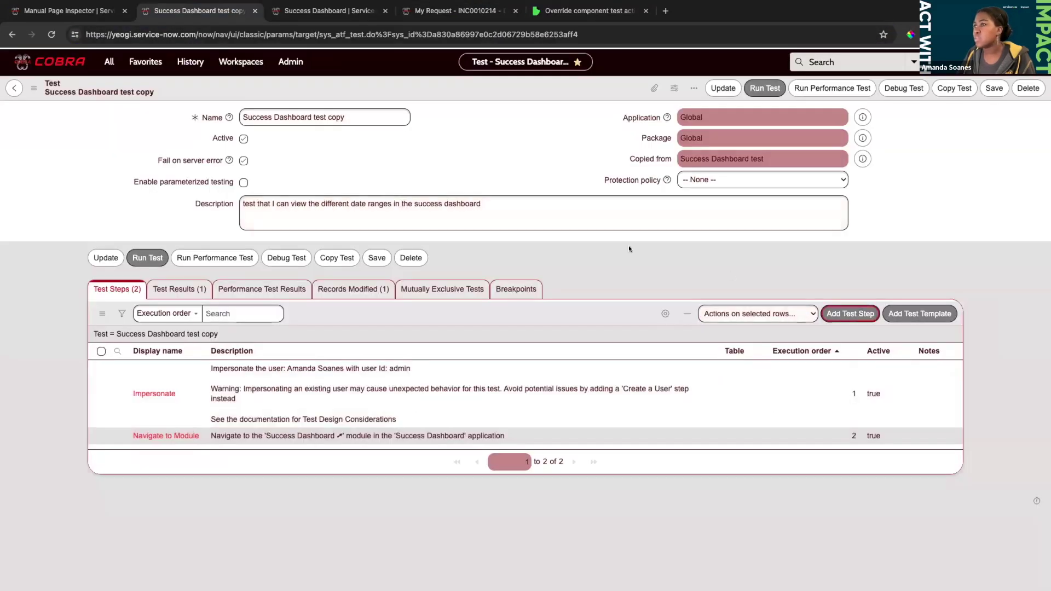
pyautogui.scroll(-1, 374, 295)
pyautogui.scroll(-2, 373, 295)
pyautogui.scroll(4, 350, 263)
pyautogui.click(315, 201)
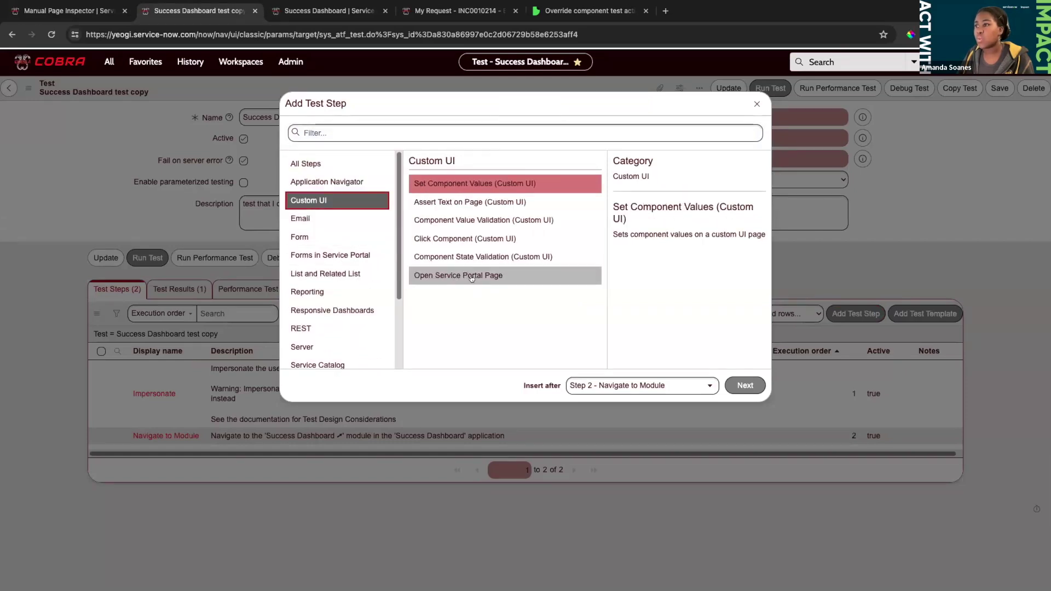
pyautogui.click(471, 277)
pyautogui.click(743, 386)
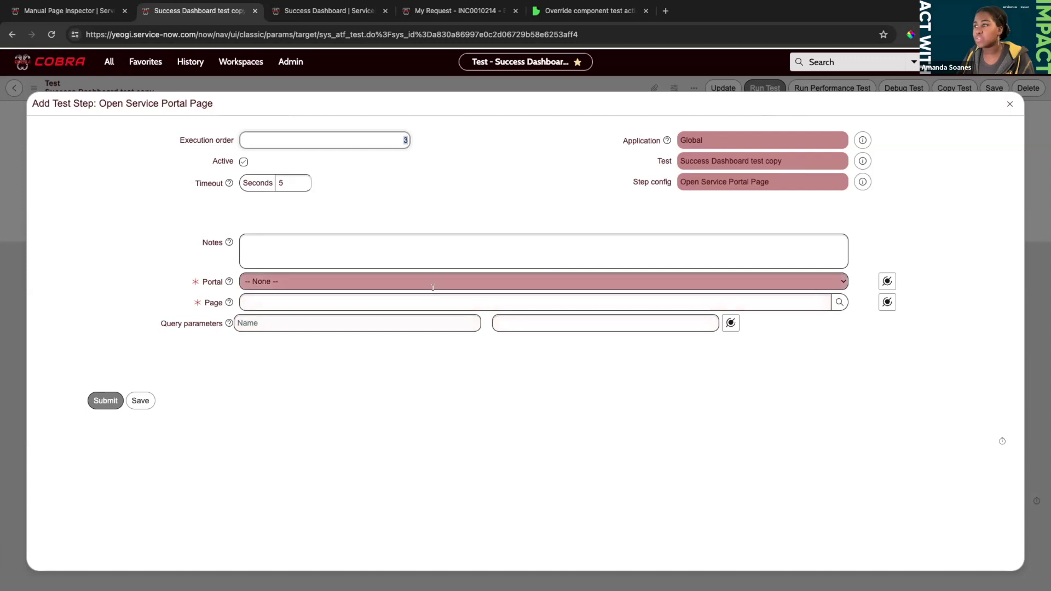
# - Set the step's Portal to Employee Center
pyautogui.click(444, 11)
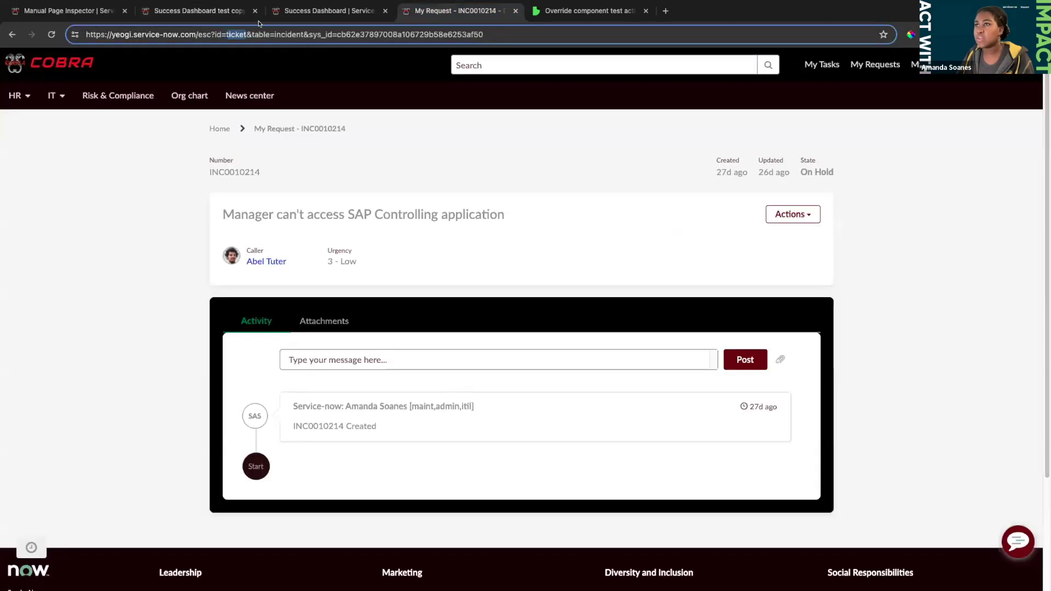
pyautogui.click(224, 11)
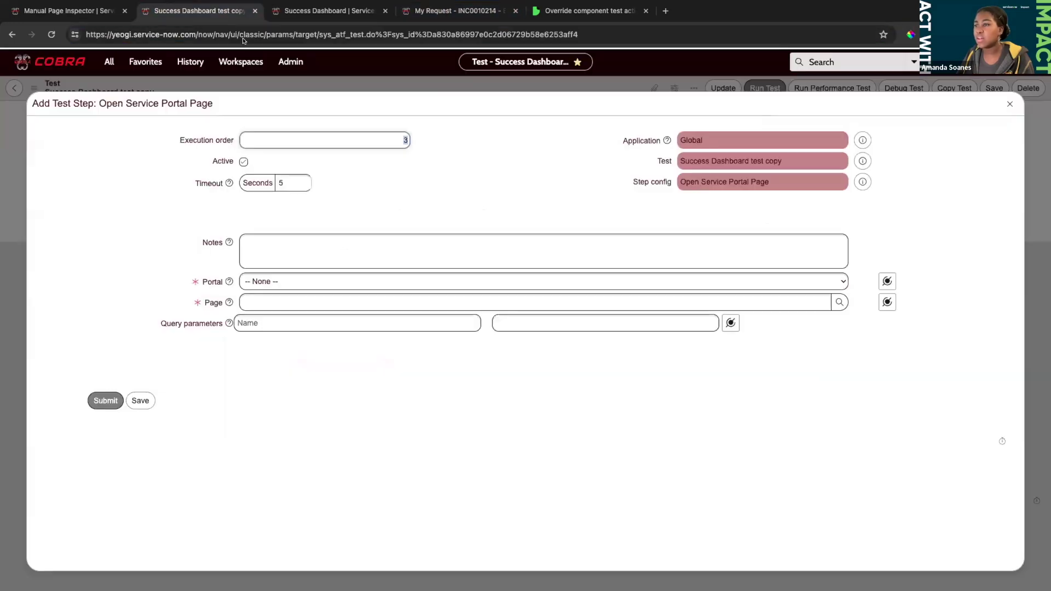
pyautogui.click(293, 282)
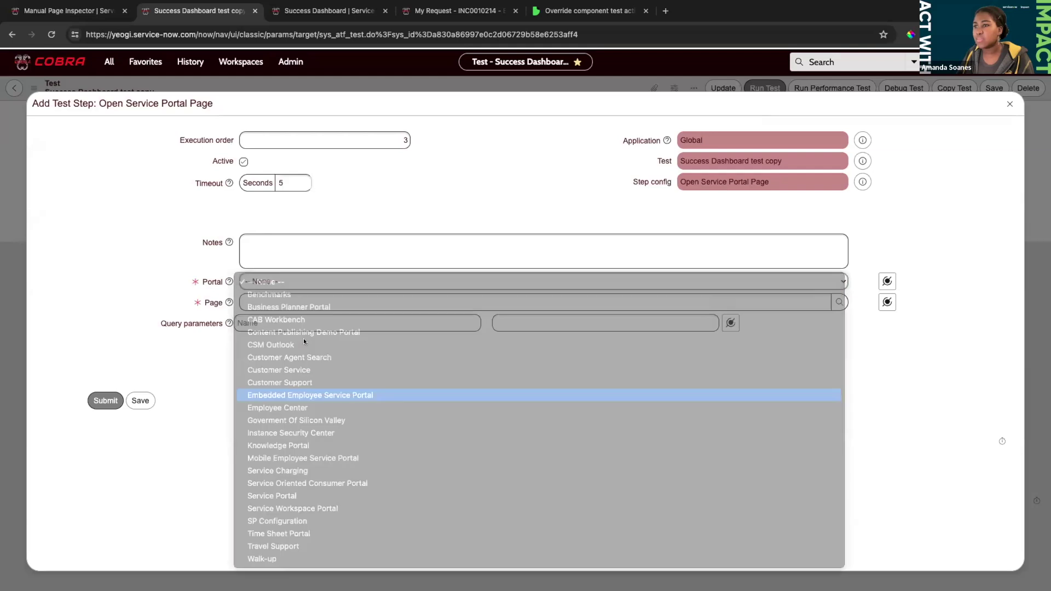
pyautogui.click(304, 395)
# - Set the Page field to ticket, matching the page id in the incident URL
pyautogui.click(444, 11)
pyautogui.doubleClick(239, 34)
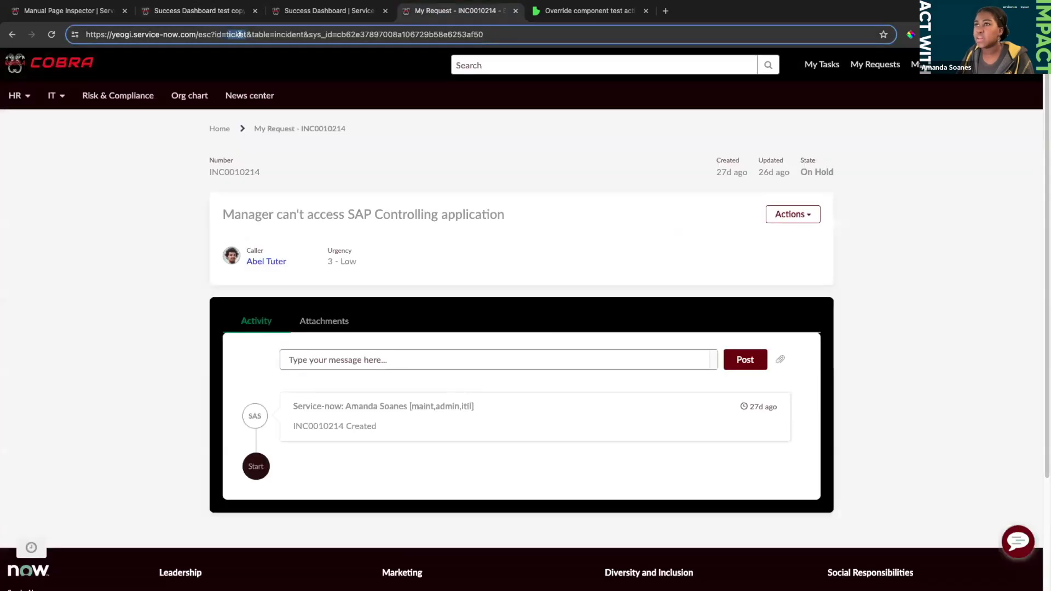
pyautogui.click(200, 11)
pyautogui.click(275, 304)
pyautogui.write('ti')
pyautogui.press('BackSpace')
pyautogui.press('BackSpace')
pyautogui.write('tick')
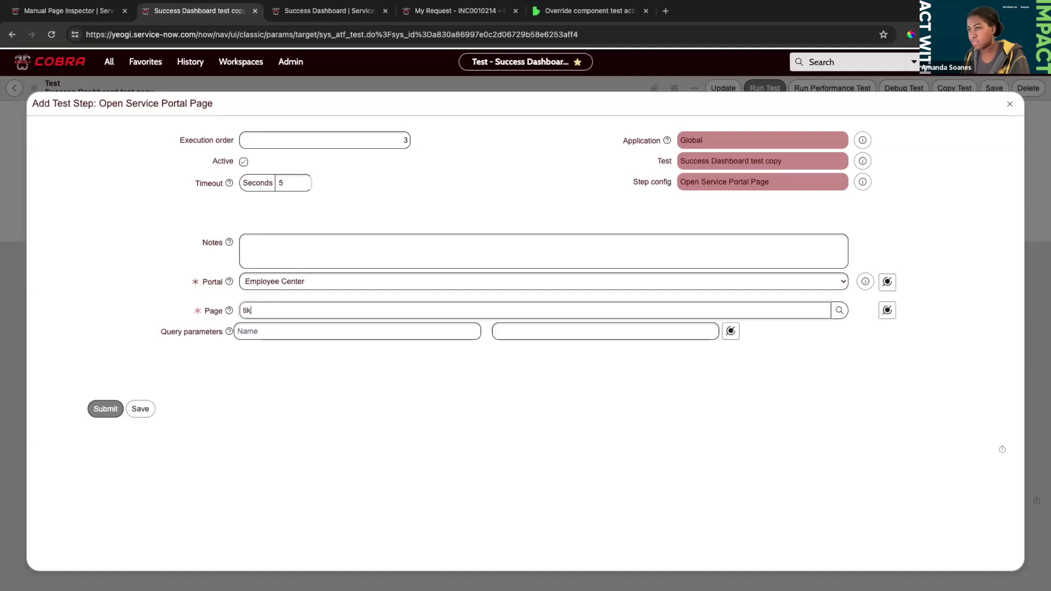
pyautogui.write('et')
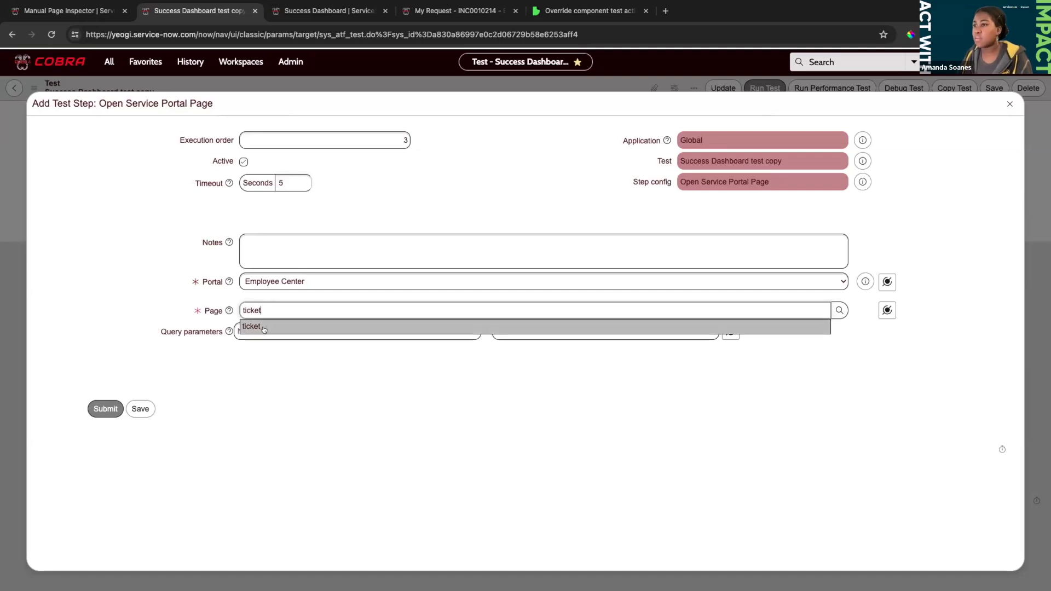
pyautogui.click(270, 323)
# - Add a first query parameter named table with value incident
pyautogui.click(445, 8)
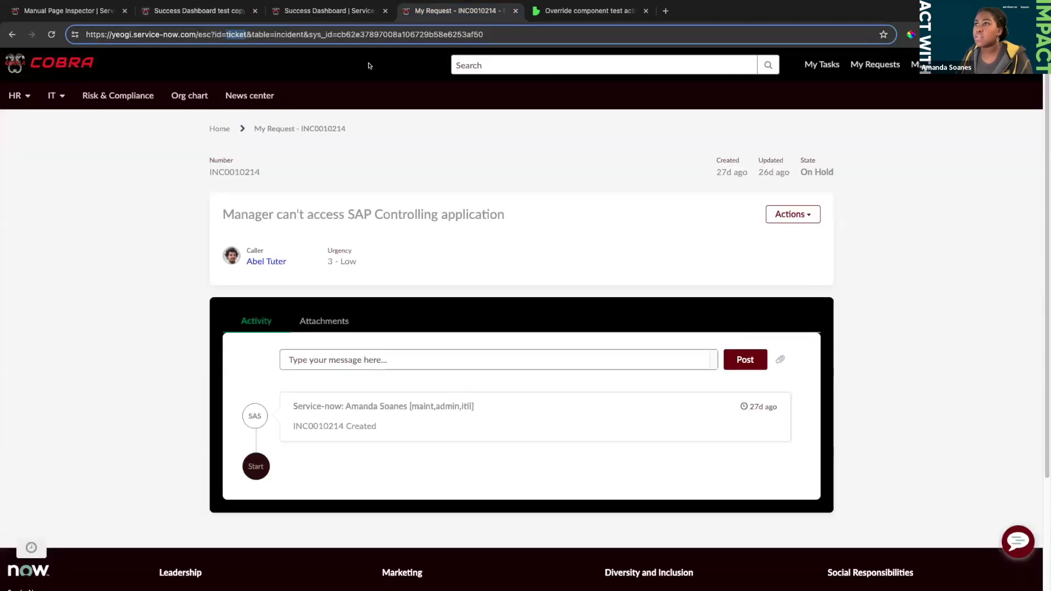
pyautogui.click(231, 15)
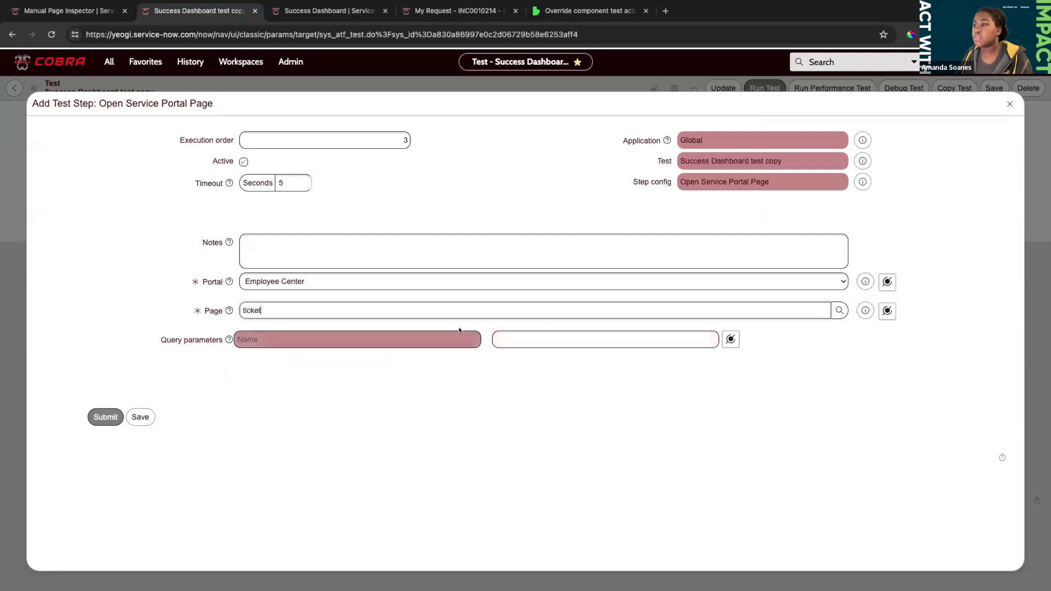
pyautogui.click(414, 20)
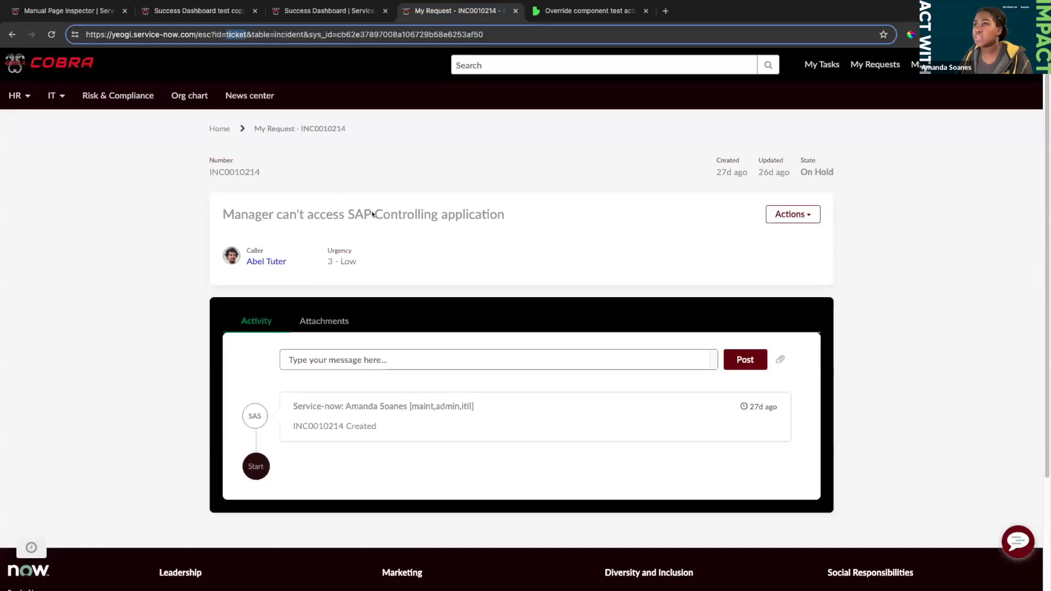
pyautogui.click(257, 34)
pyautogui.moveTo(265, 34); pyautogui.dragTo(271, 34)
pyautogui.hotkey('ctrl', 'c')
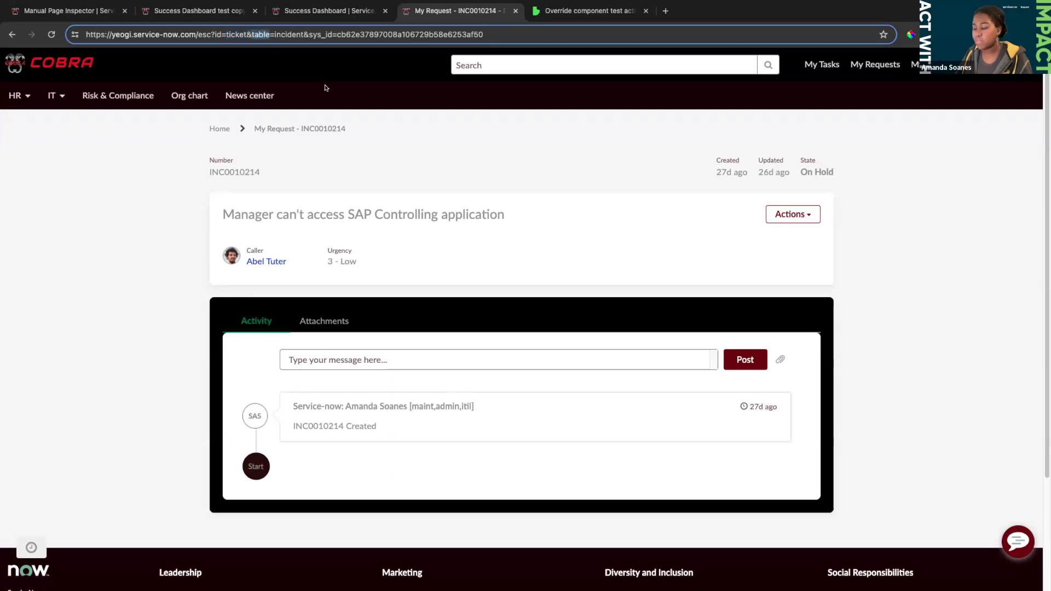
pyautogui.click(222, 13)
pyautogui.click(307, 340)
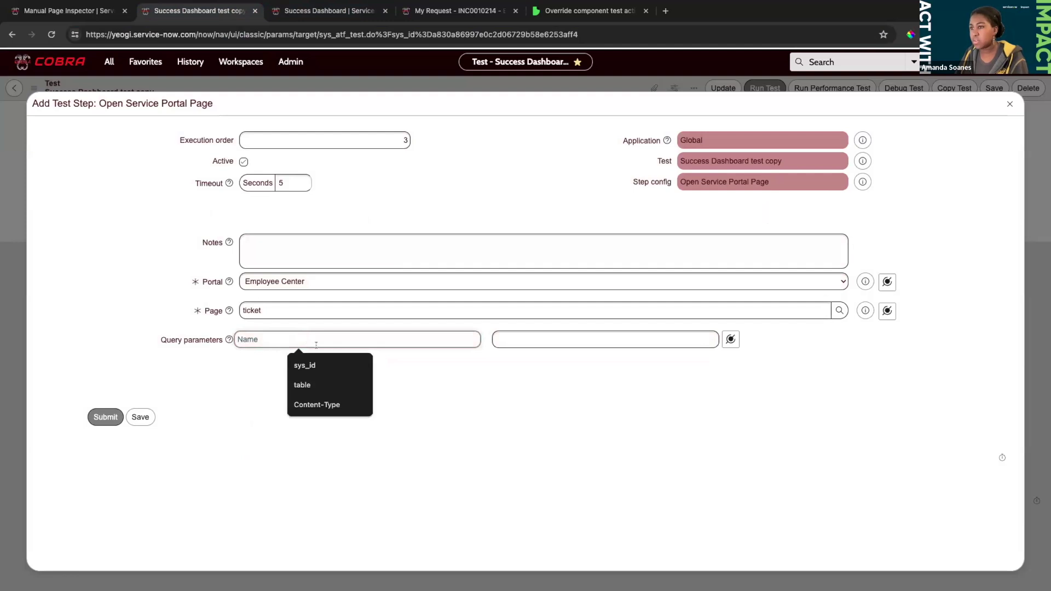
pyautogui.hotkey('ctrl', 'v')
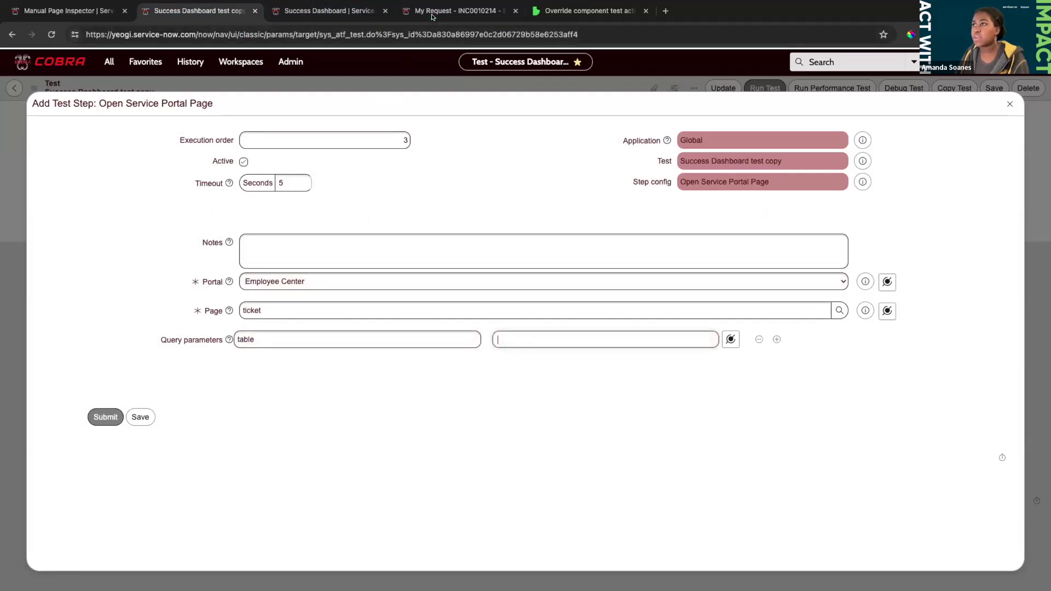
pyautogui.click(432, 15)
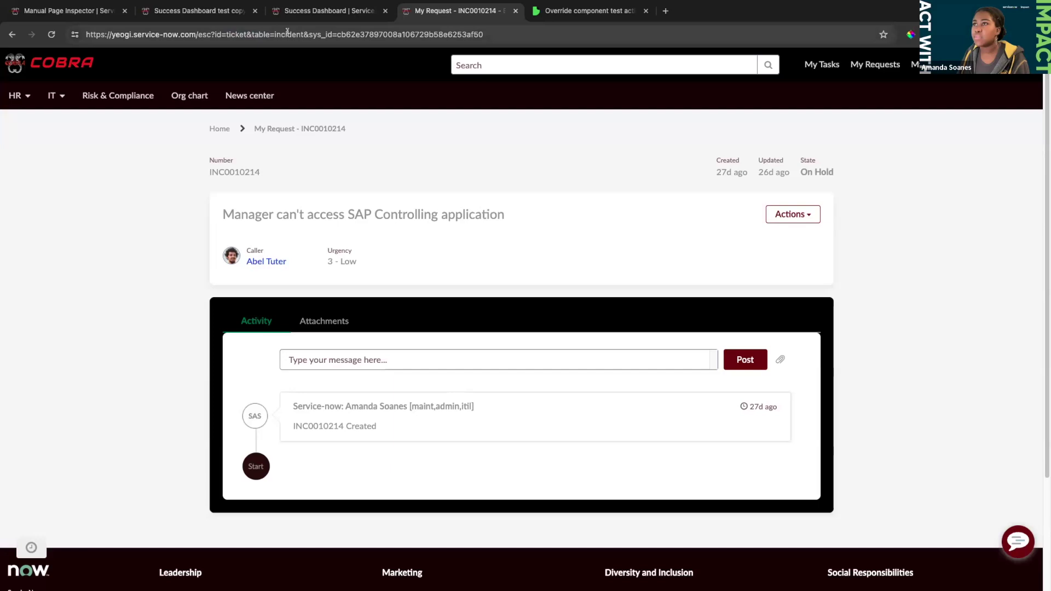
pyautogui.hotkey('ctrl', '2')
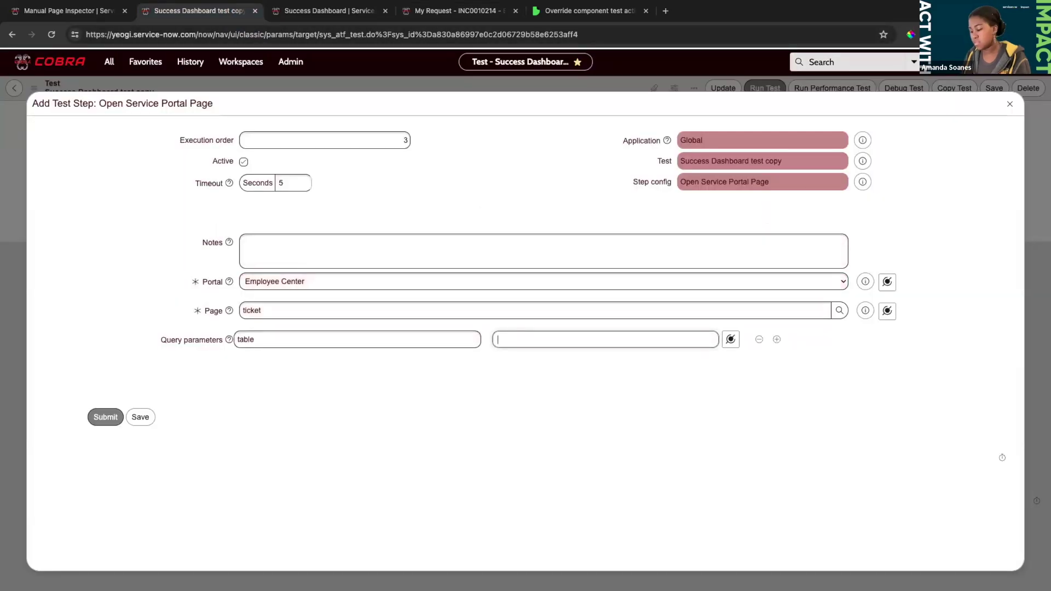
pyautogui.write('nt')
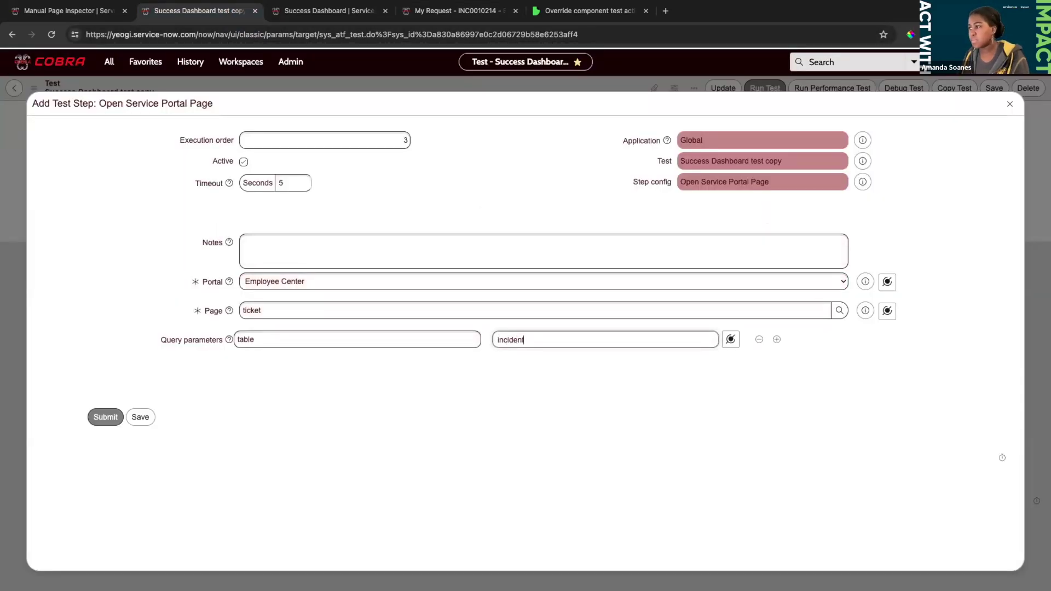
# - Add a second query parameter named sys_id, copied from the ticket URL
pyautogui.click(776, 339)
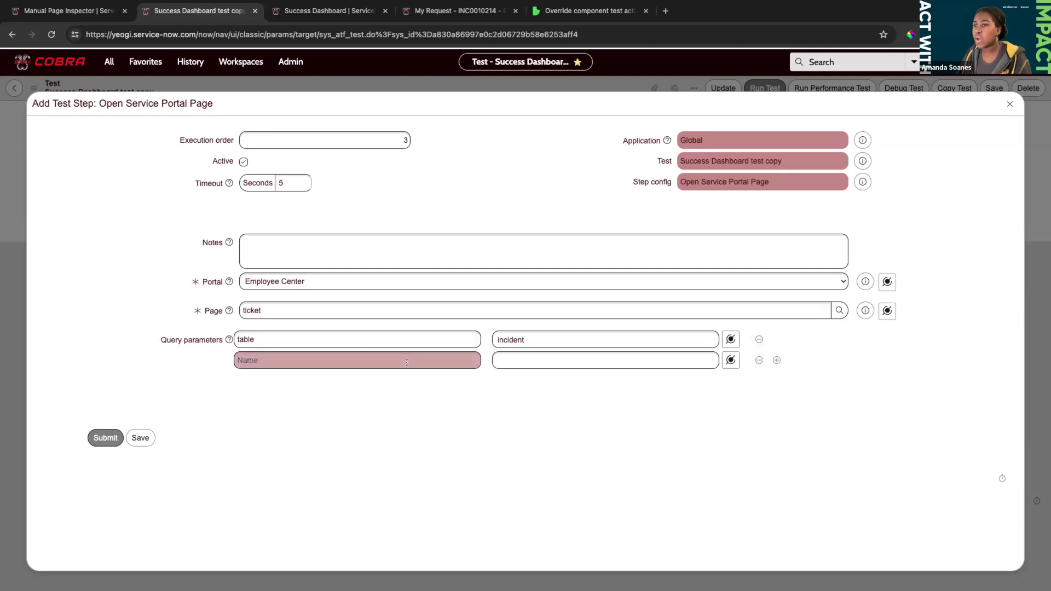
pyautogui.click(455, 11)
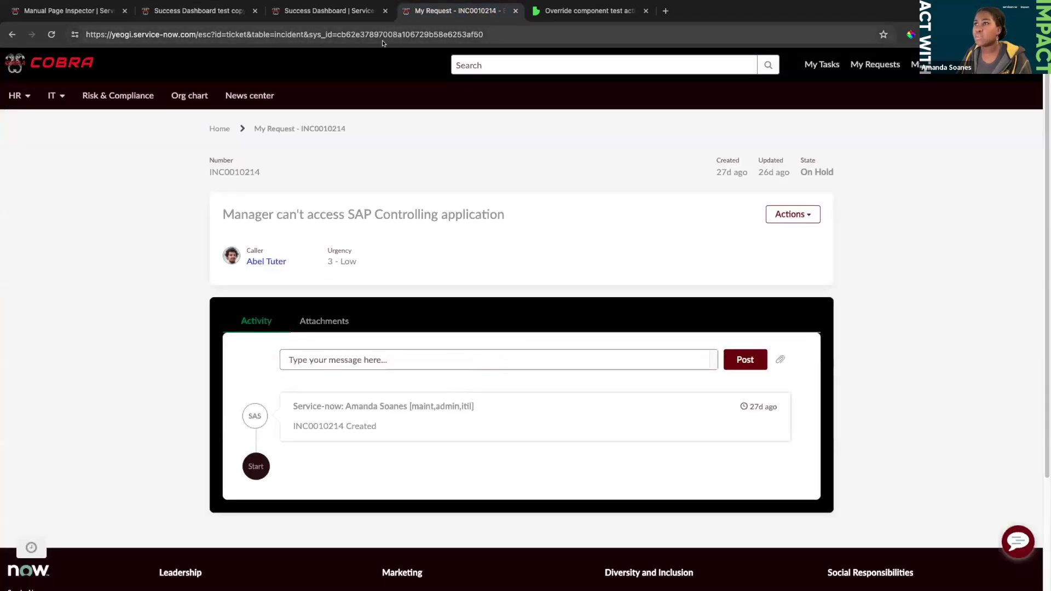
pyautogui.click(309, 34)
pyautogui.moveTo(309, 34); pyautogui.dragTo(329, 34)
pyautogui.hotkey('ctrl', 'c')
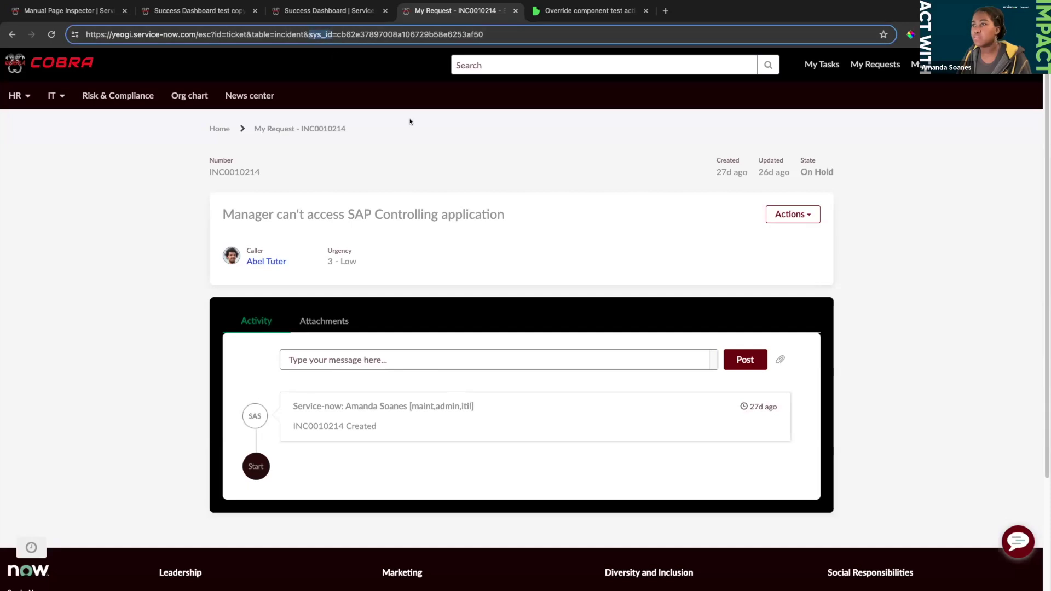
pyautogui.click(197, 11)
pyautogui.click(422, 357)
pyautogui.hotkey('ctrl', 'v')
pyautogui.press('Tab')
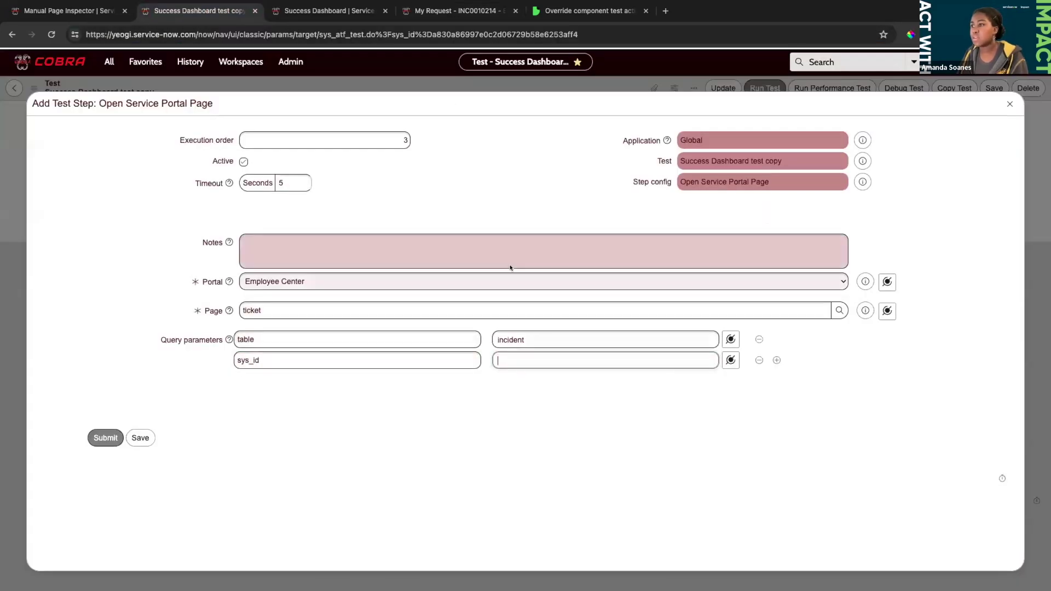
# - Copy the incident's sys_id from the ticket URL and paste it as the parameter value
pyautogui.click(438, 11)
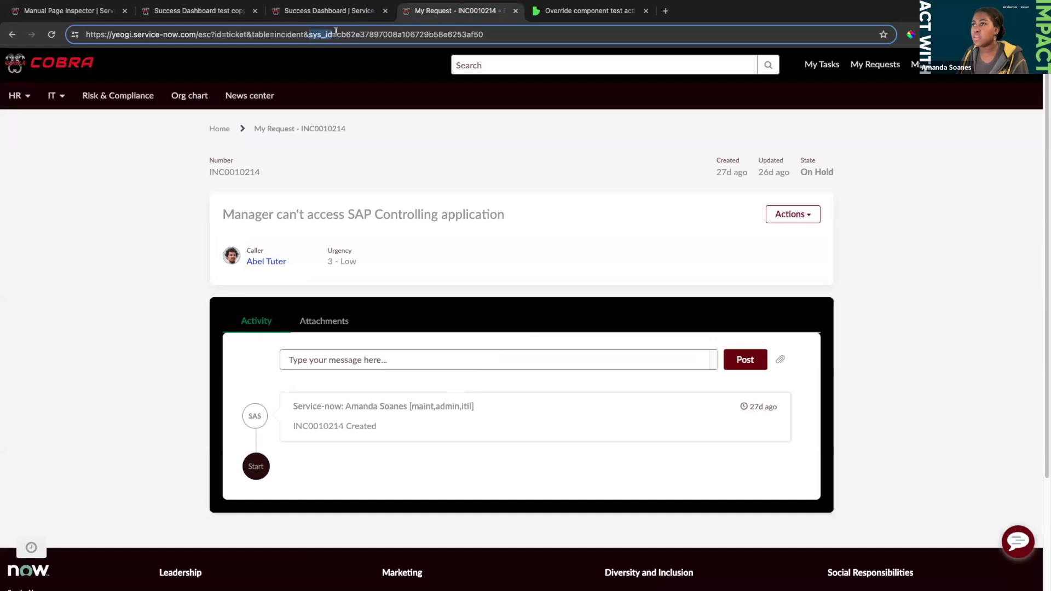
pyautogui.moveTo(337, 34); pyautogui.dragTo(479, 30)
pyautogui.hotkey('ctrl', 'c')
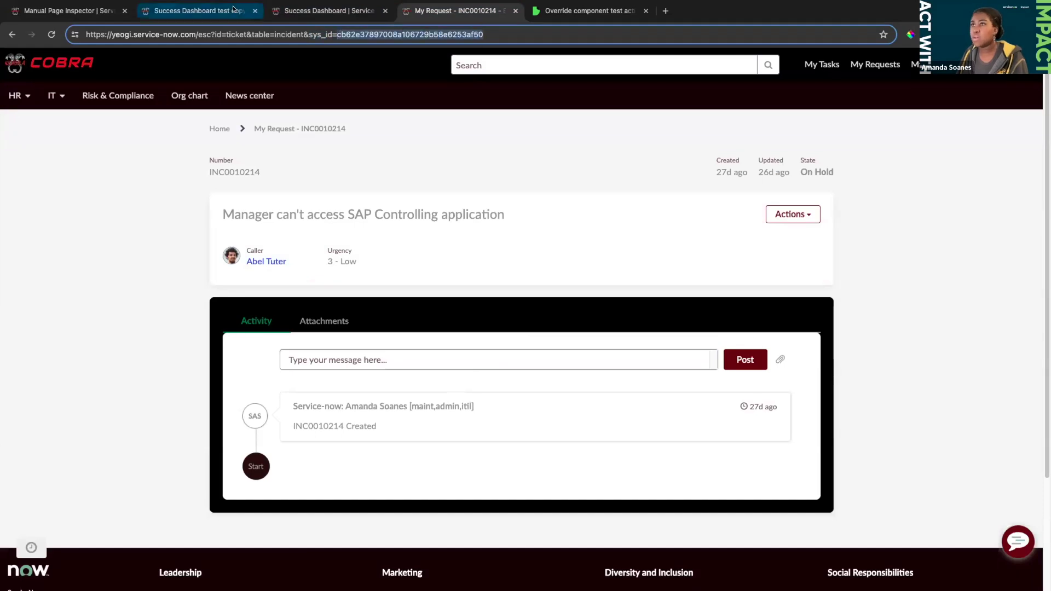
pyautogui.click(199, 11)
pyautogui.hotkey('ctrl', 'v')
pyautogui.click(549, 397)
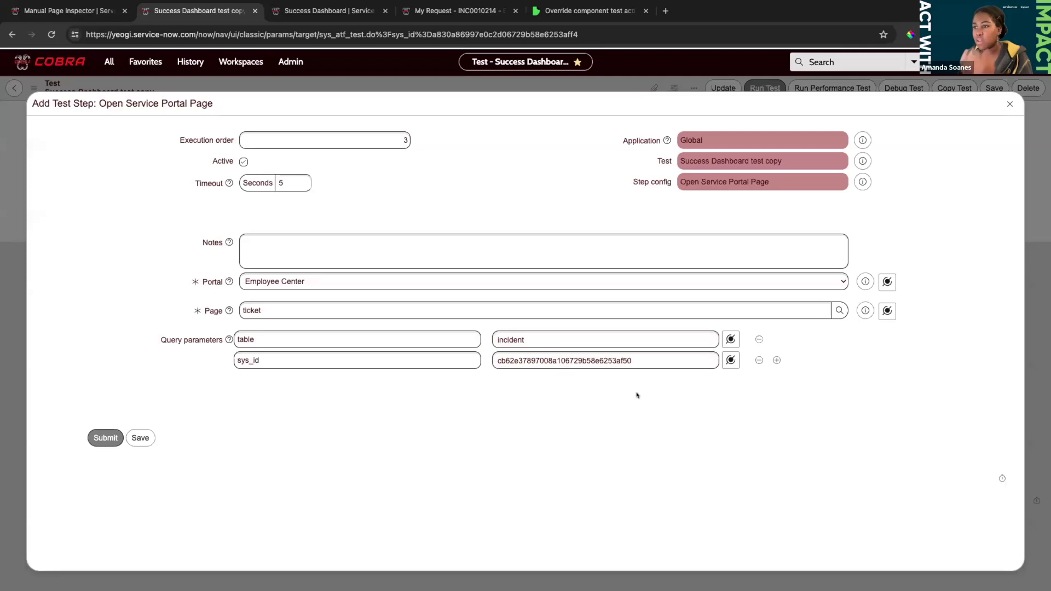
# - Load the ticket page without URL parameters, then restore the full incident URL
pyautogui.click(445, 11)
pyautogui.click(310, 36)
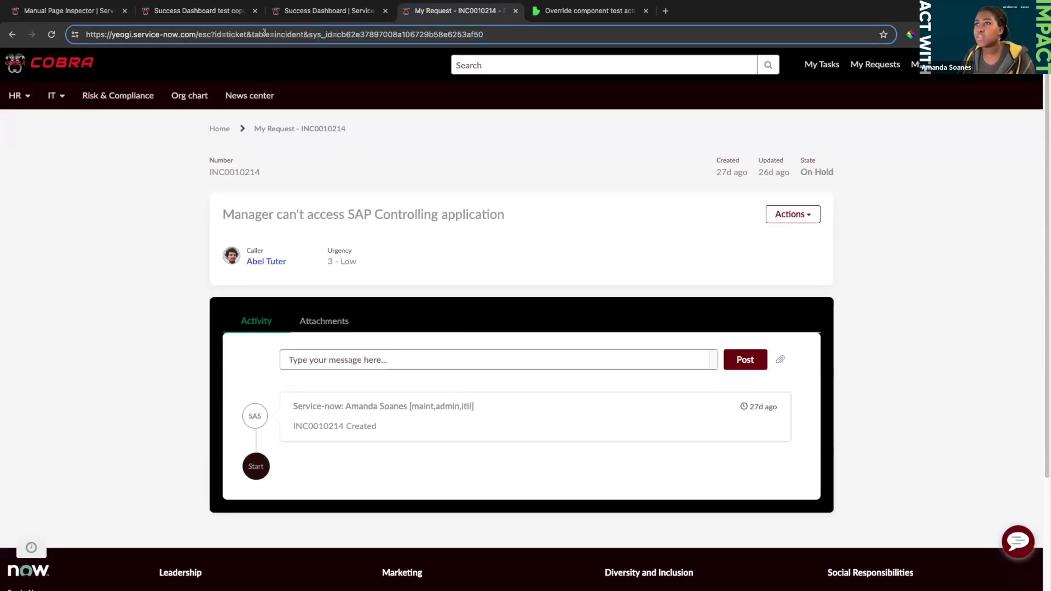
pyautogui.hotkey('shift', 'End')
pyautogui.press('Delete')
pyautogui.press('Return')
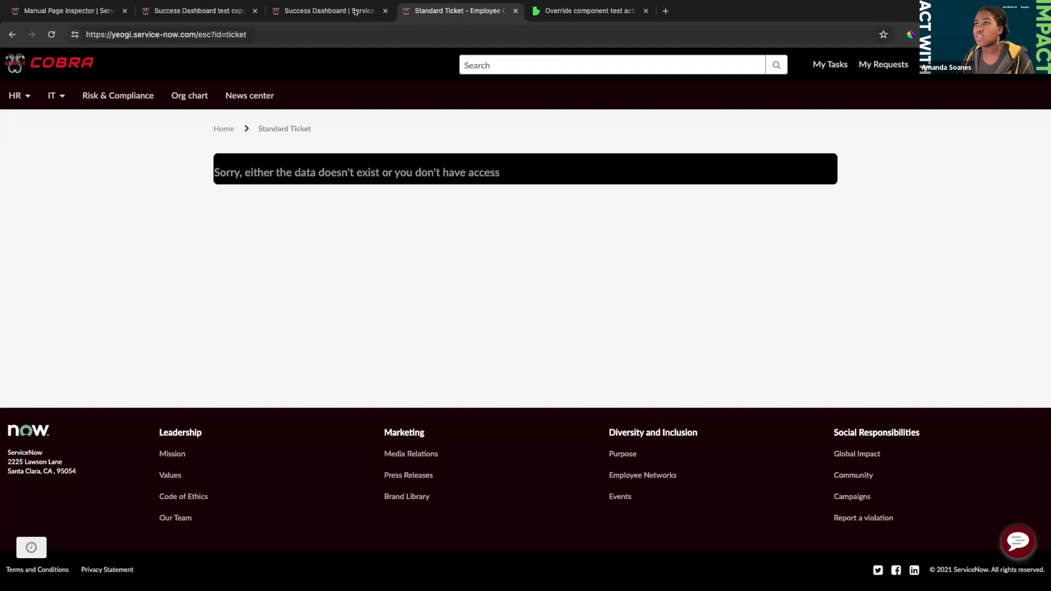
pyautogui.click(12, 34)
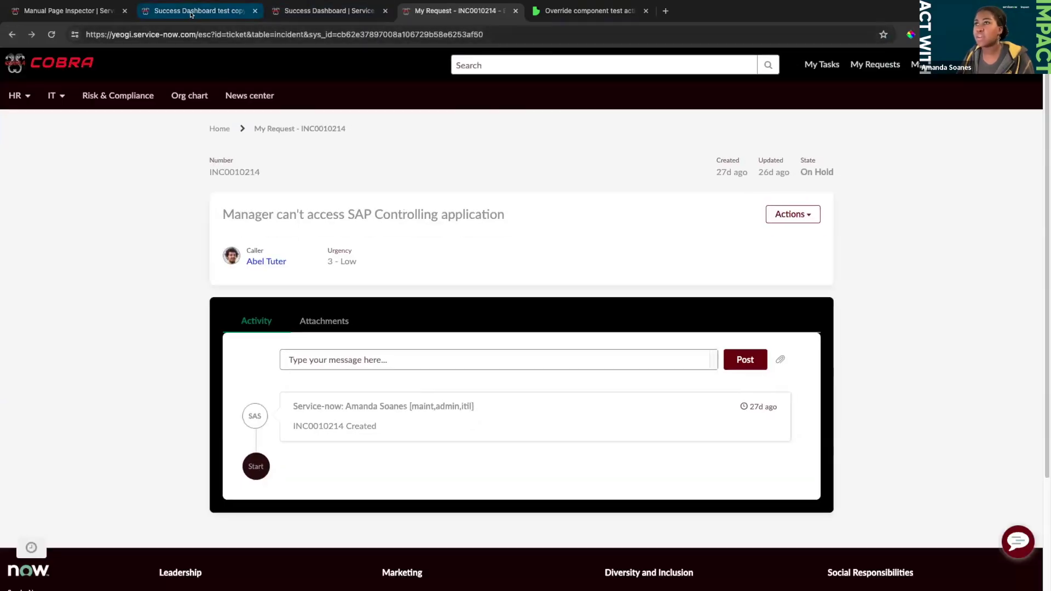
pyautogui.click(190, 11)
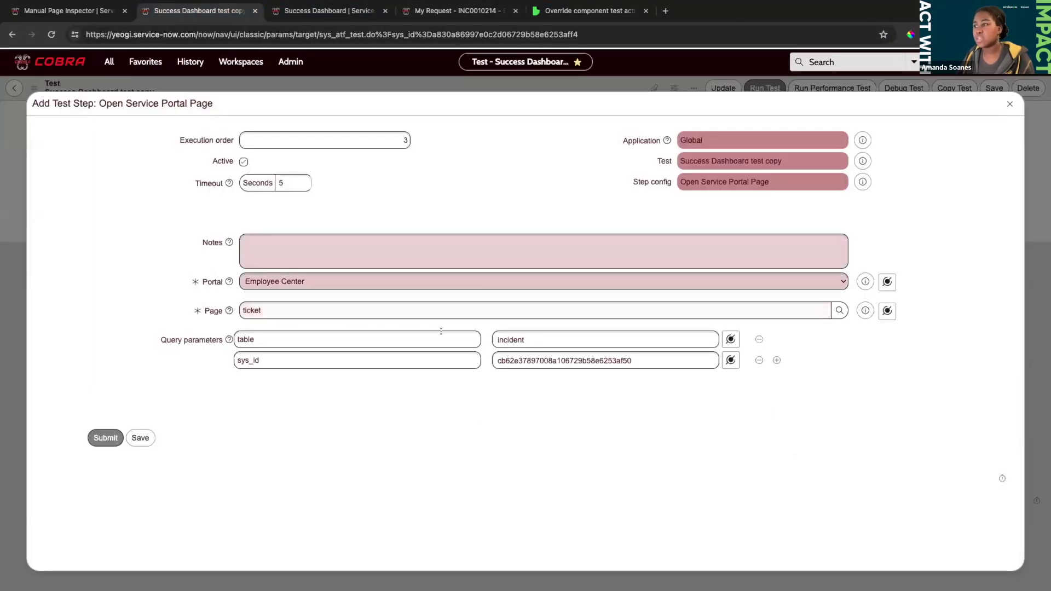
# - Discard the portal page step, close the ticket tab, and list Custom UI step types for a new step
pyautogui.click(1008, 105)
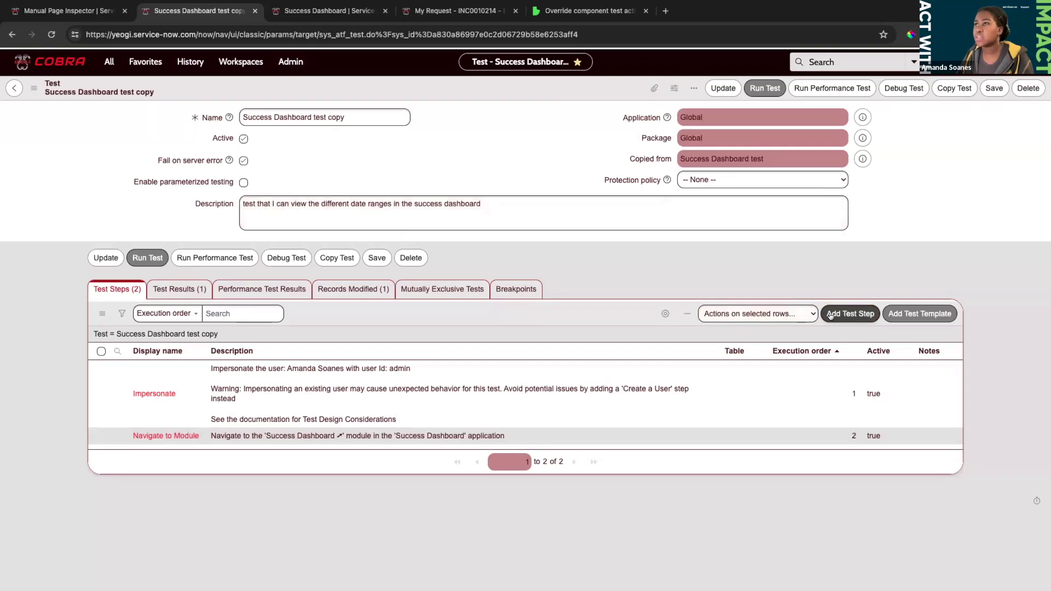
pyautogui.click(328, 12)
pyautogui.click(513, 10)
pyautogui.hotkey('ctrl', 'shift', 'Tab')
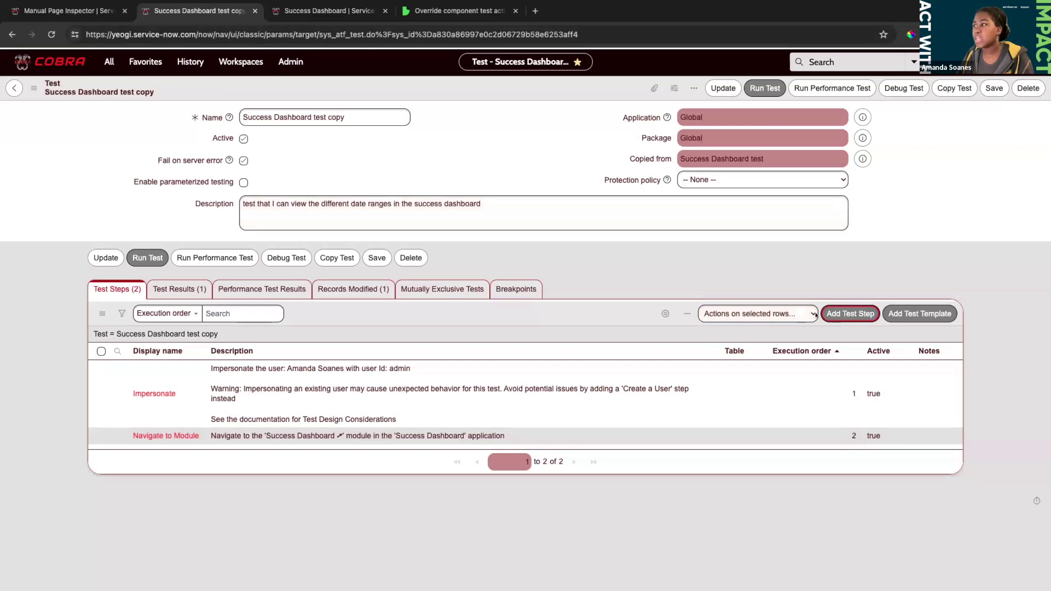
pyautogui.click(850, 314)
pyautogui.click(311, 201)
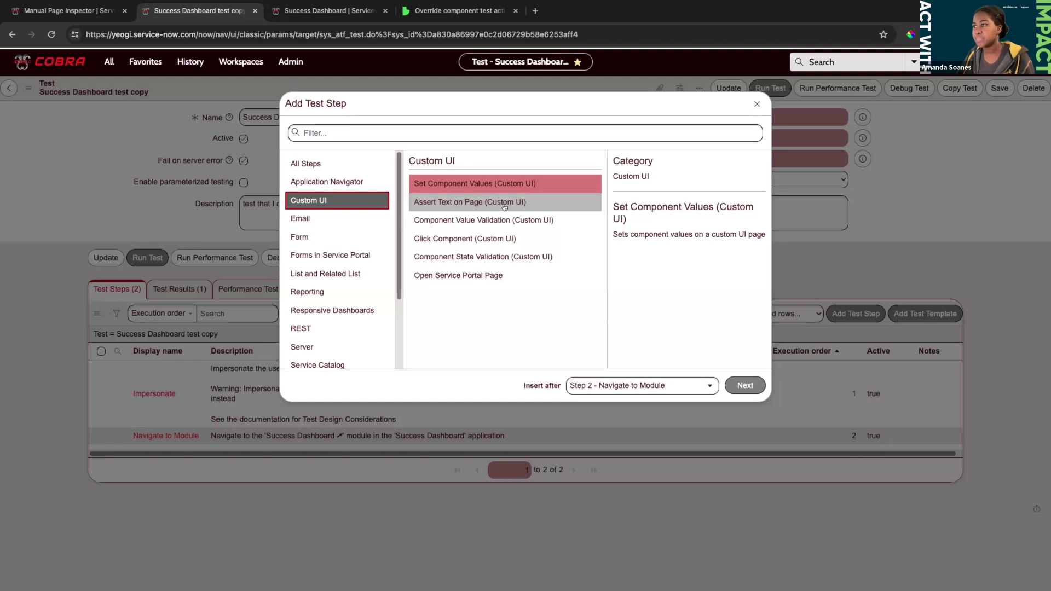
# - Choose Click Component (Custom UI) and retrieve the dashboard's page components in a test runner
pyautogui.click(501, 239)
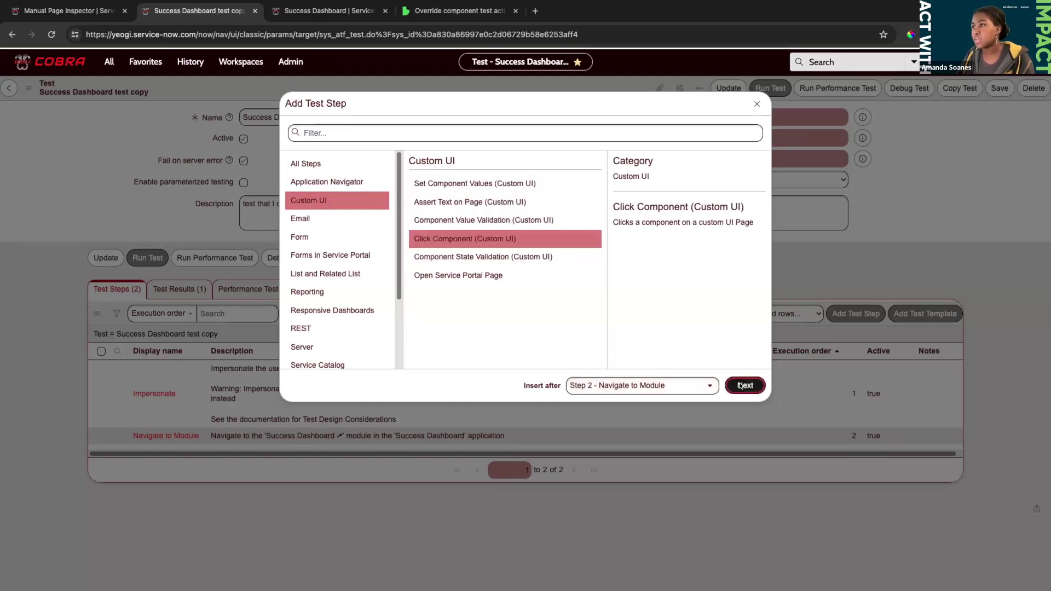
pyautogui.click(741, 386)
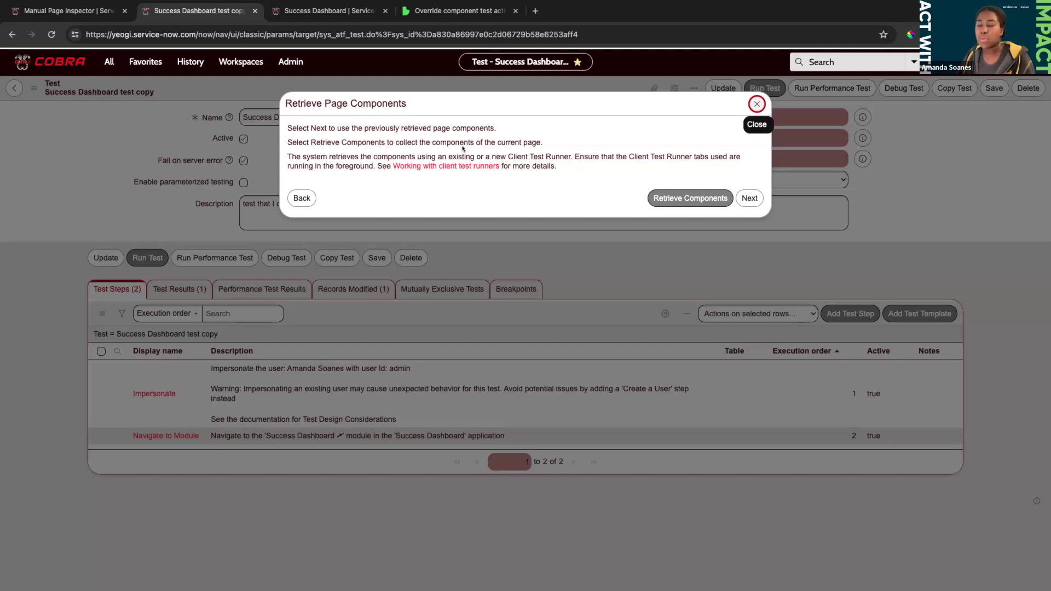
pyautogui.click(677, 199)
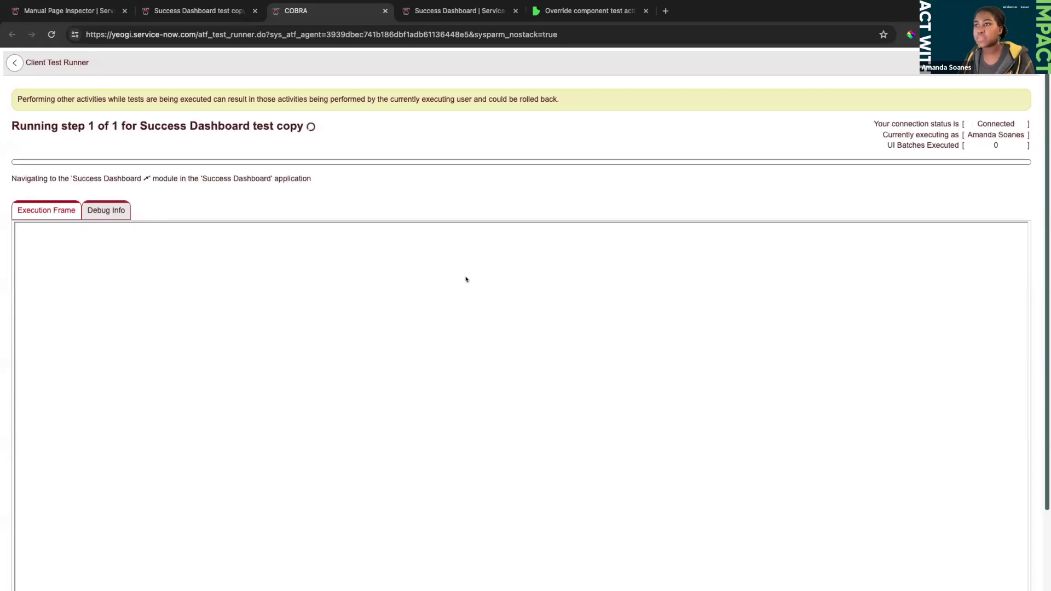
pyautogui.scroll(-1, 488, 277)
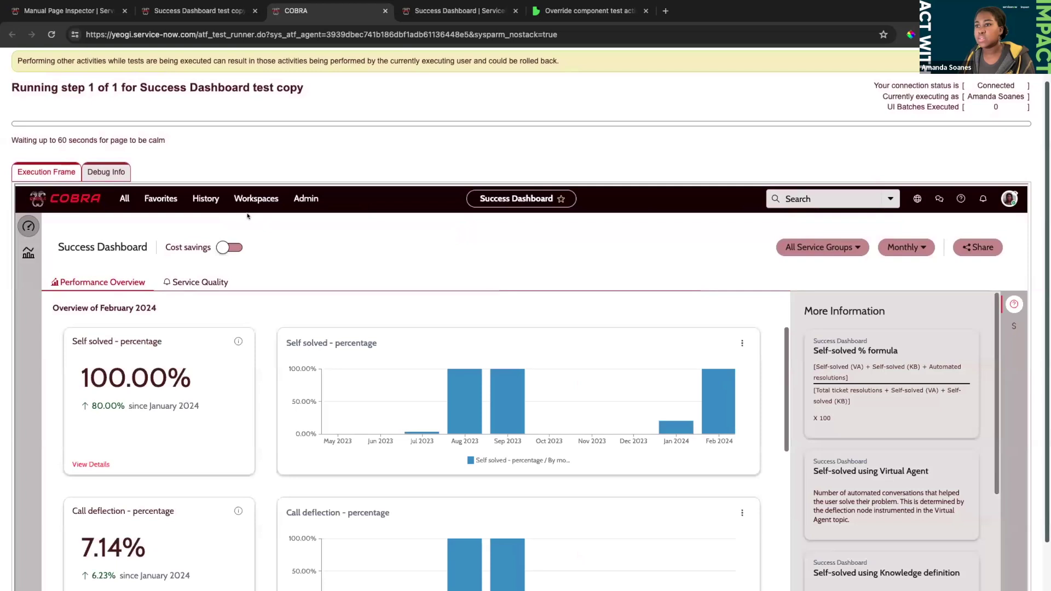
pyautogui.scroll(-1, 191, 211)
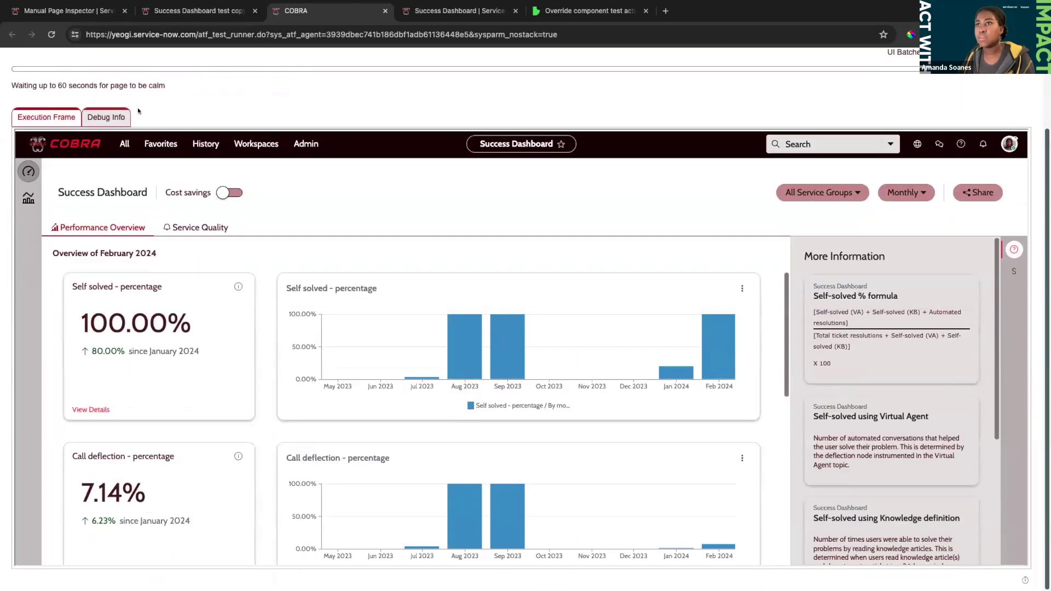
pyautogui.scroll(1, 155, 132)
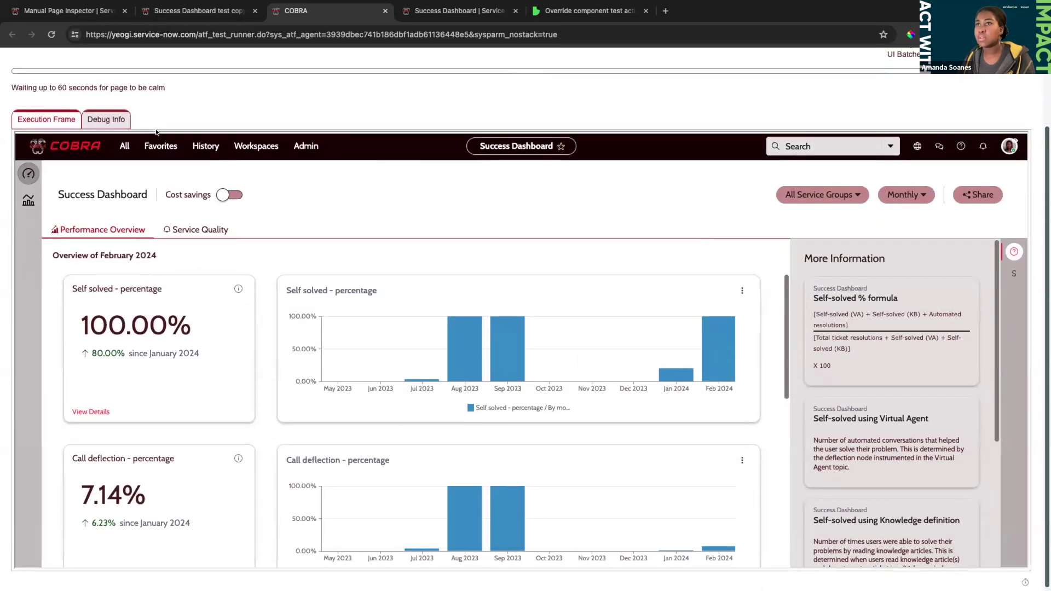
pyautogui.scroll(2, 159, 134)
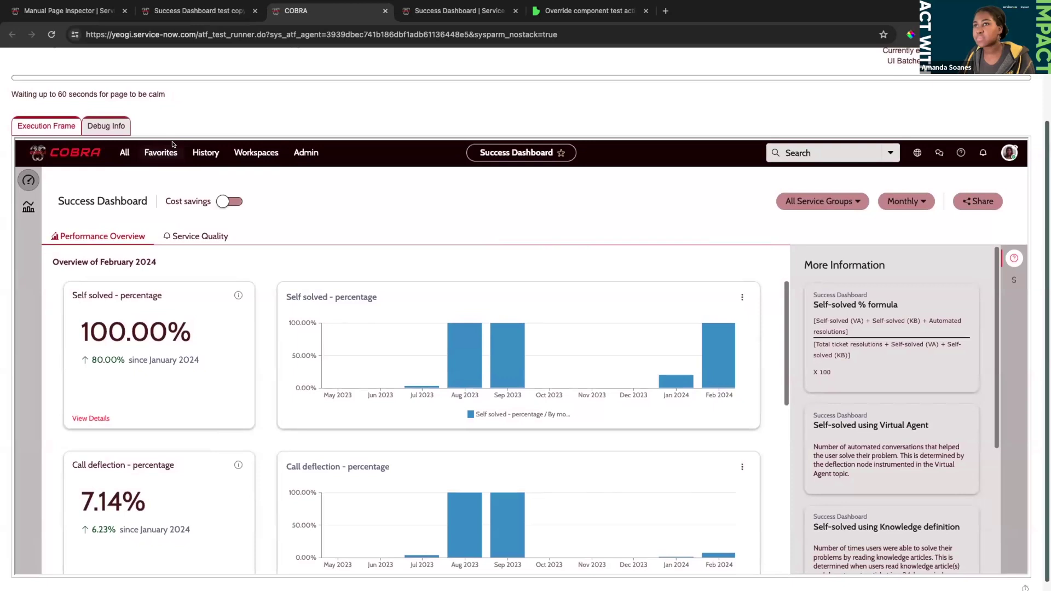
pyautogui.scroll(1, 208, 142)
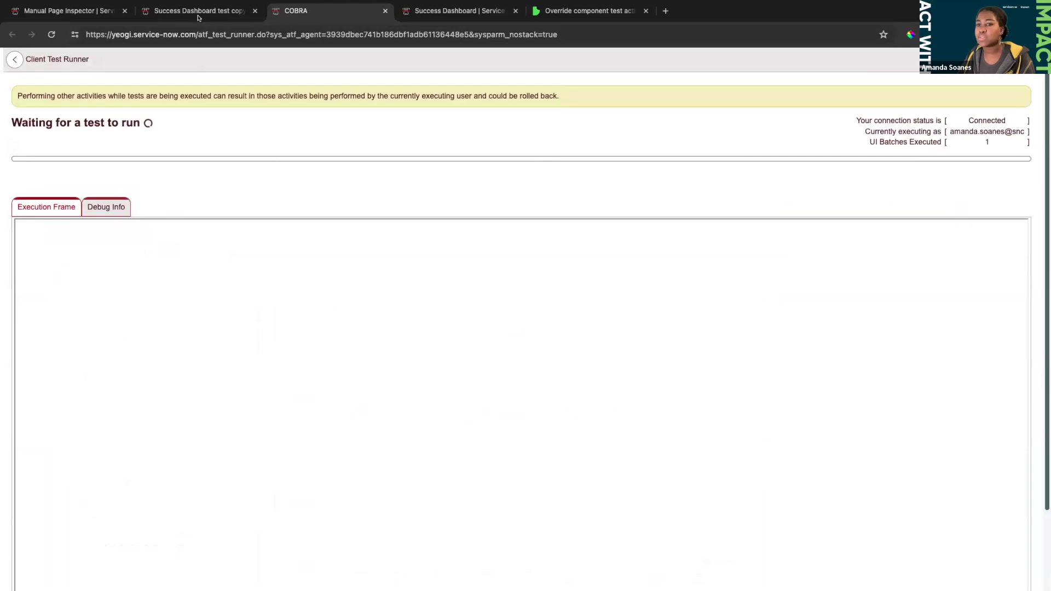
pyautogui.click(197, 12)
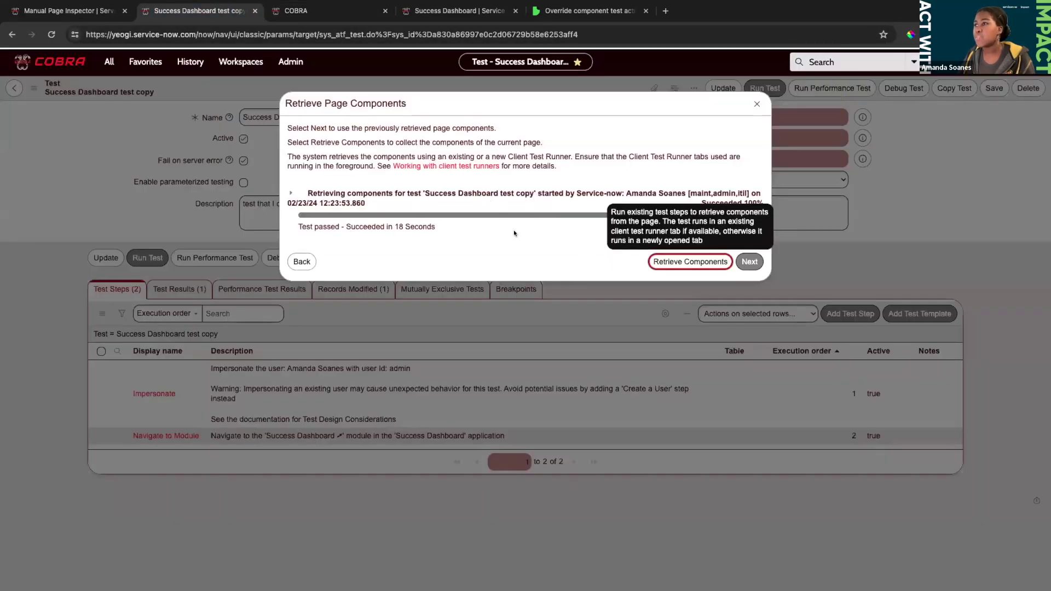
pyautogui.click(689, 261)
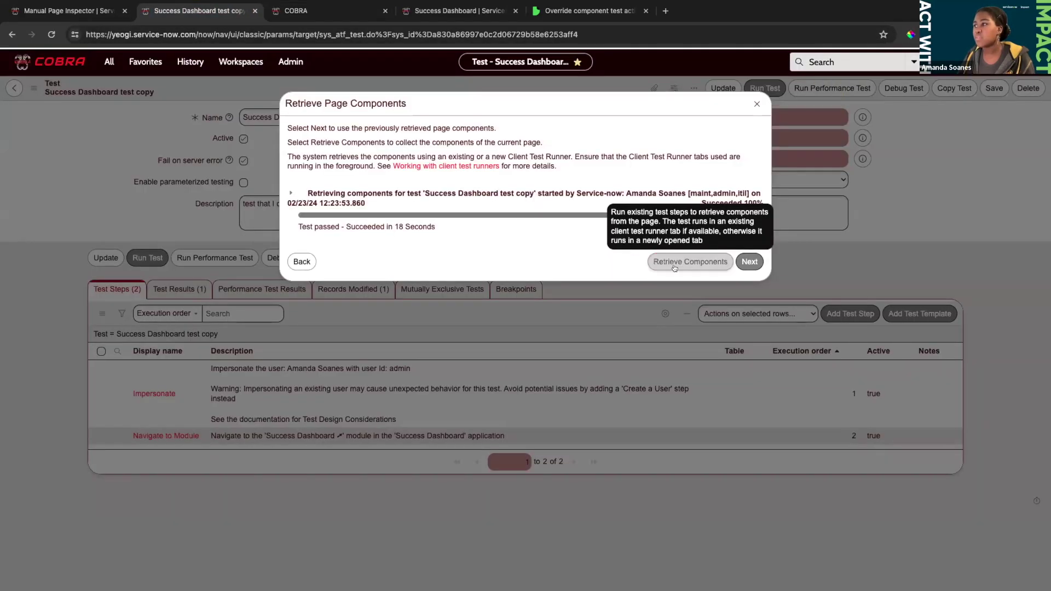
pyautogui.click(749, 261)
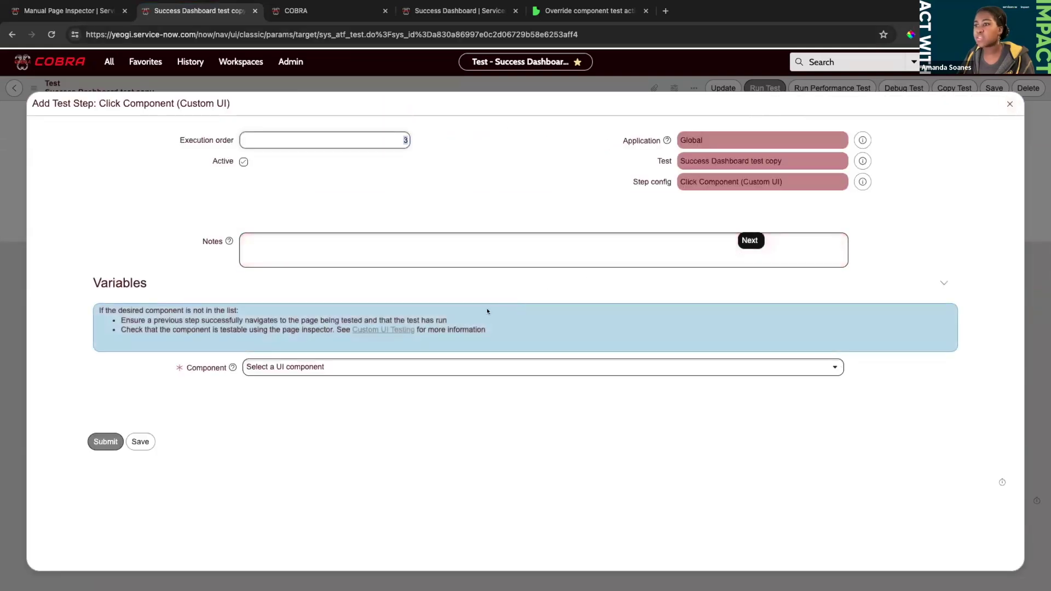
# - Open the Component list and compare it against the live Success Dashboard page
pyautogui.click(361, 366)
pyautogui.scroll(-5, 400, 432)
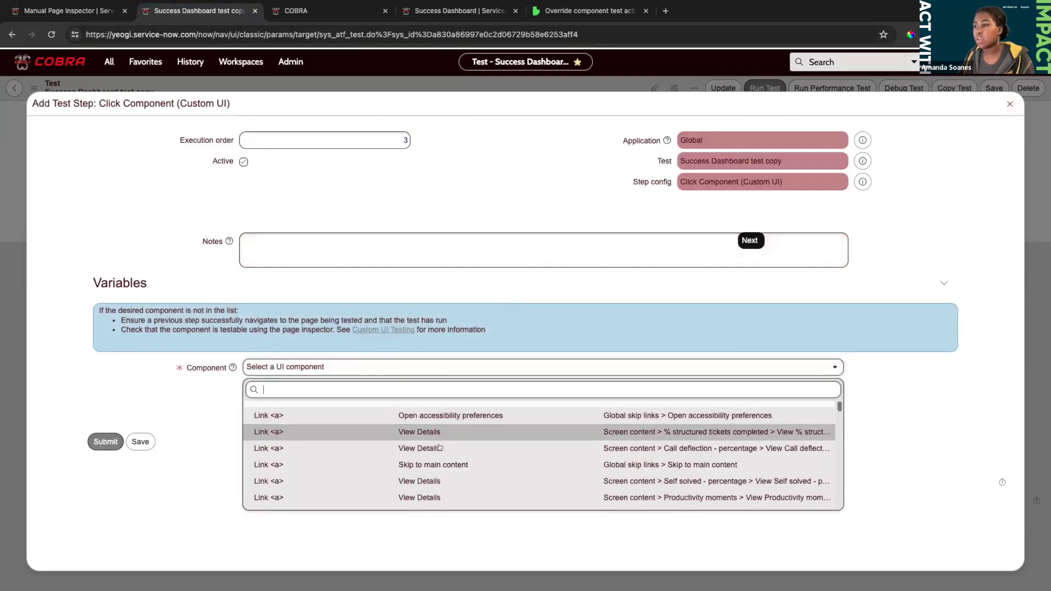
pyautogui.click(329, 9)
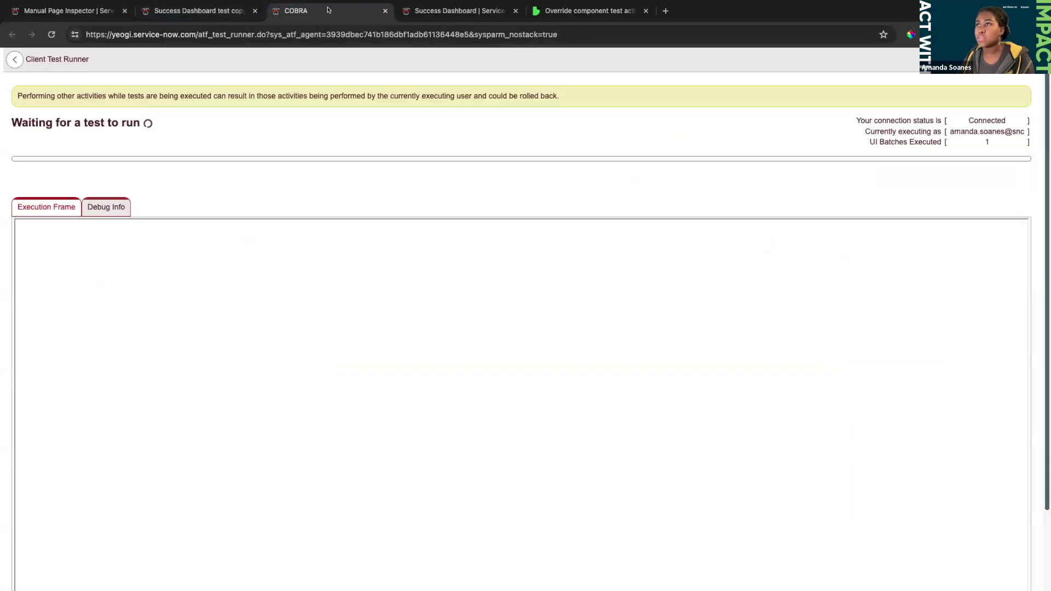
pyautogui.click(418, 16)
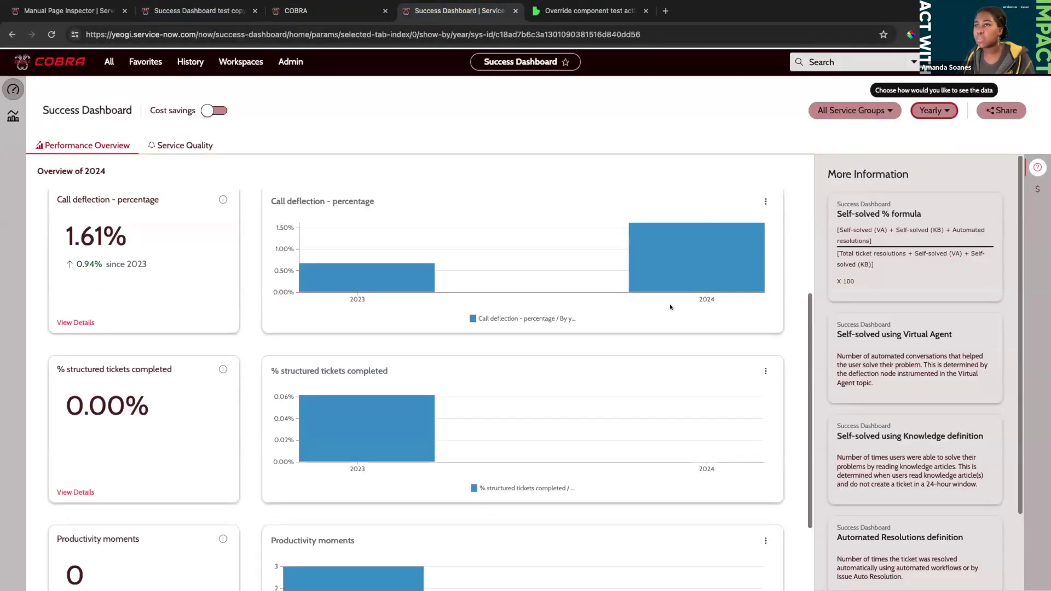
pyautogui.click(194, 9)
pyautogui.scroll(-2, 447, 445)
pyautogui.scroll(2, 447, 445)
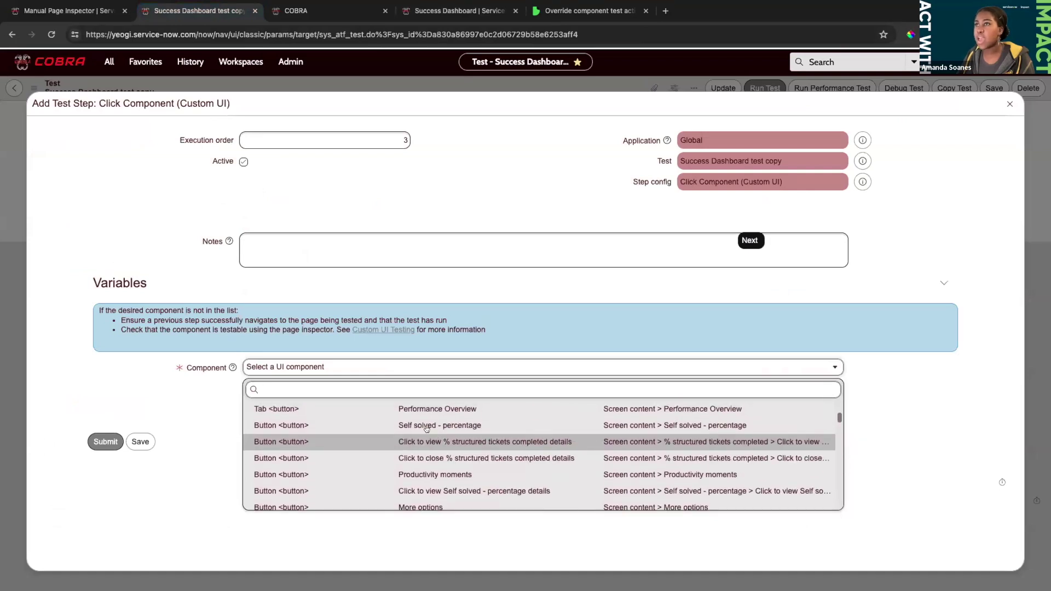
pyautogui.moveTo(420, 11); pyautogui.dragTo(319, 14)
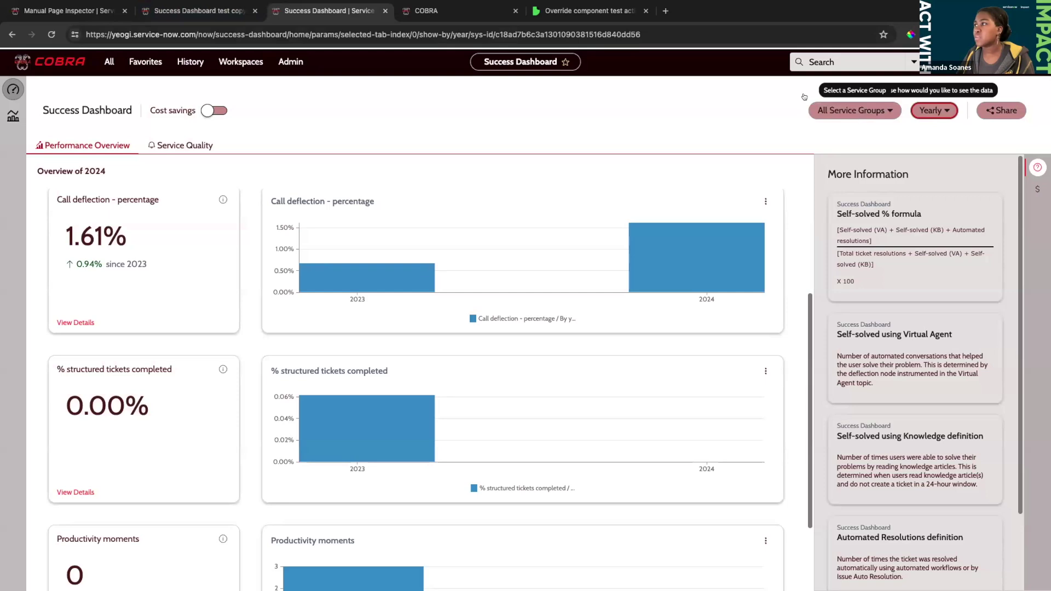
pyautogui.click(194, 10)
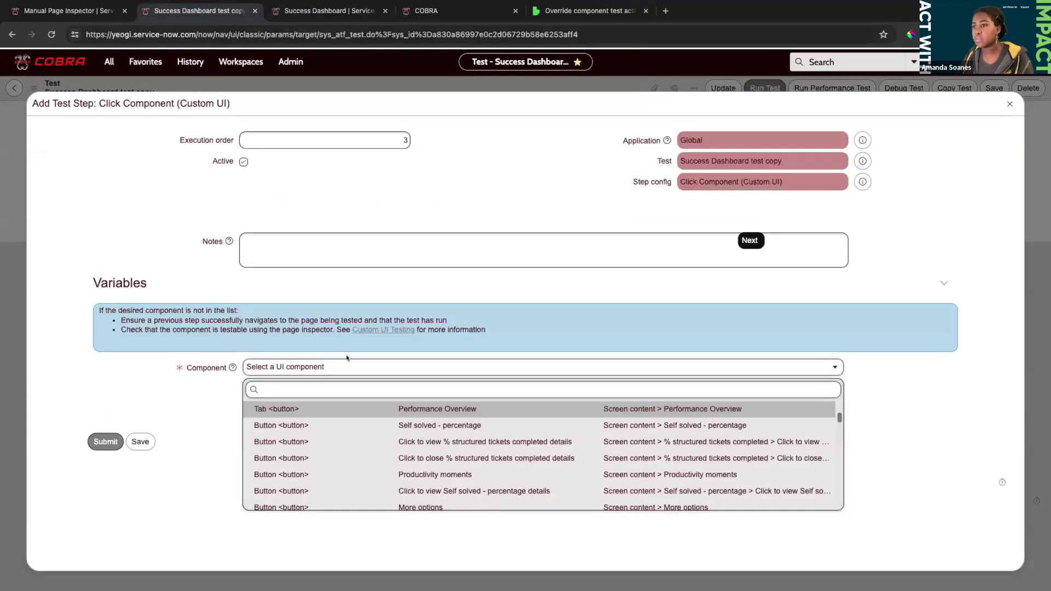
pyautogui.click(306, 12)
pyautogui.click(214, 14)
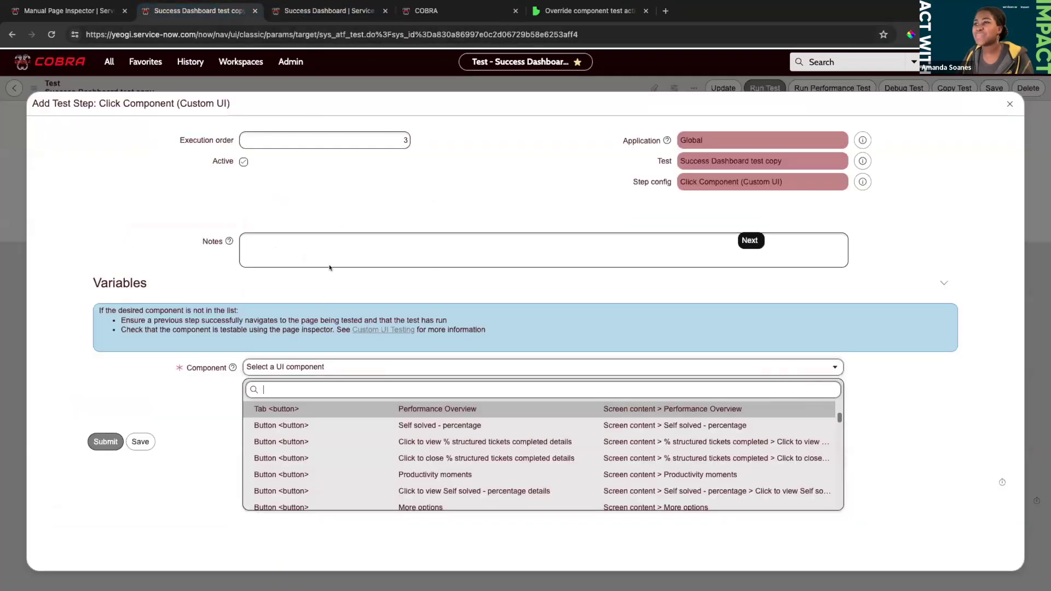
# - Clear the component search and select Combobox <button>: Monthly as the component
pyautogui.write('r')
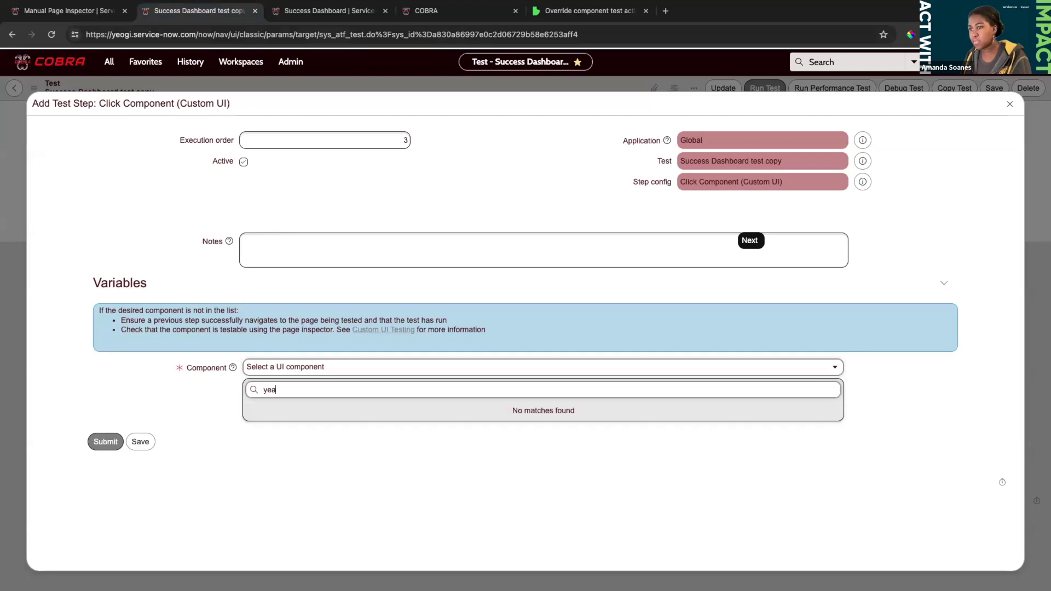
pyautogui.press('BackSpace')
pyautogui.press('BackSpace')
pyautogui.press('BackSpace')
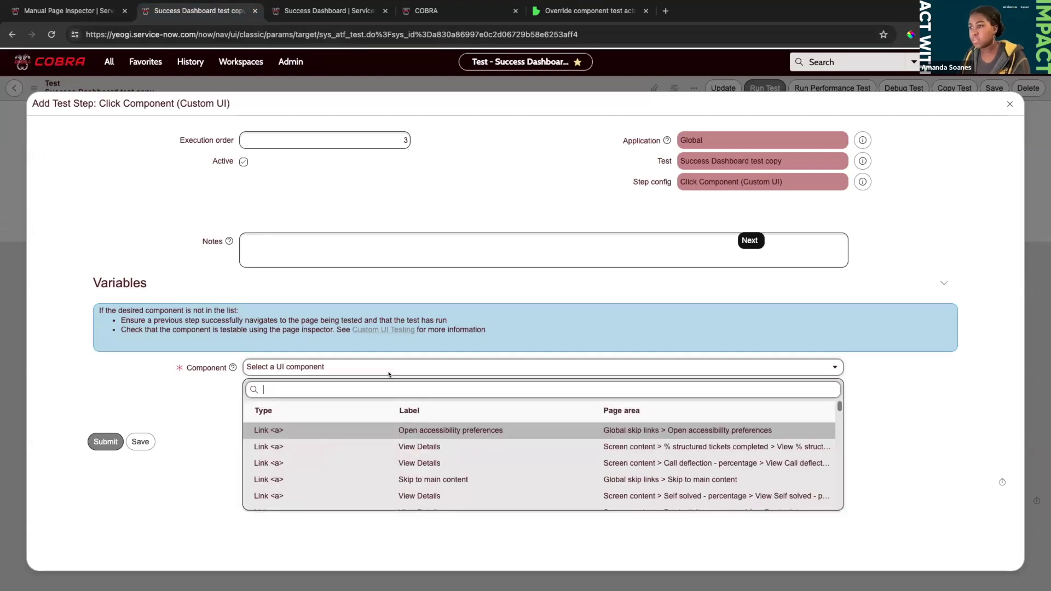
pyautogui.write('ye')
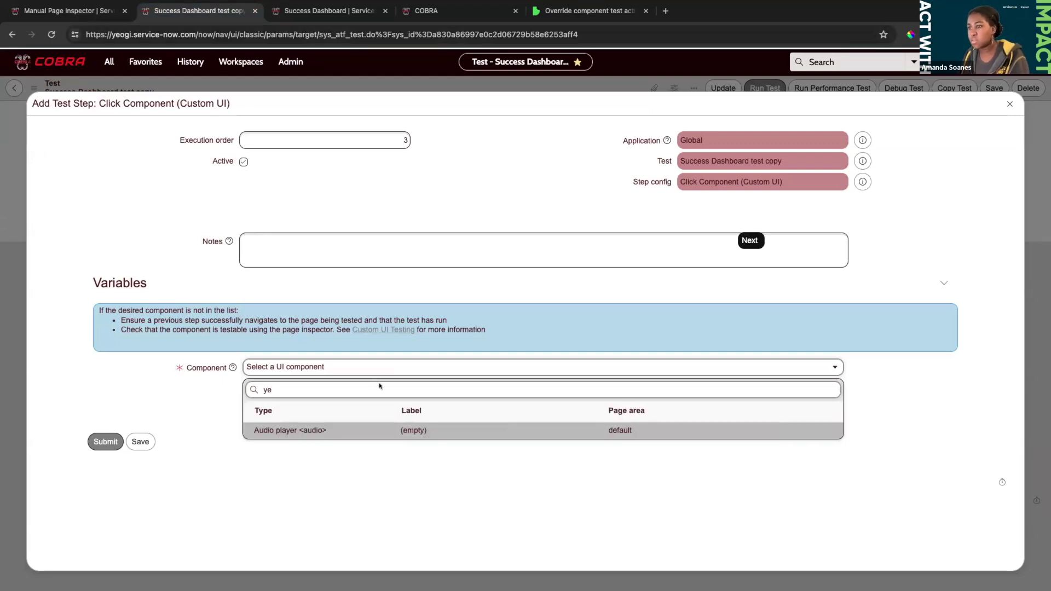
pyautogui.press('BackSpace')
pyautogui.press('BackSpace')
pyautogui.click(411, 451)
pyautogui.click(488, 366)
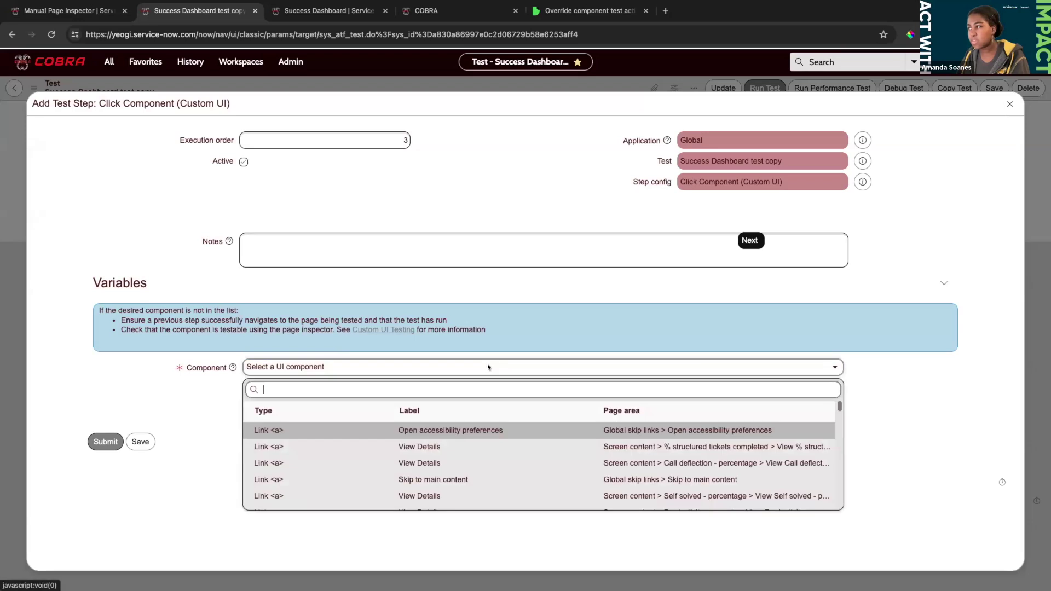
pyautogui.scroll(-10, 445, 467)
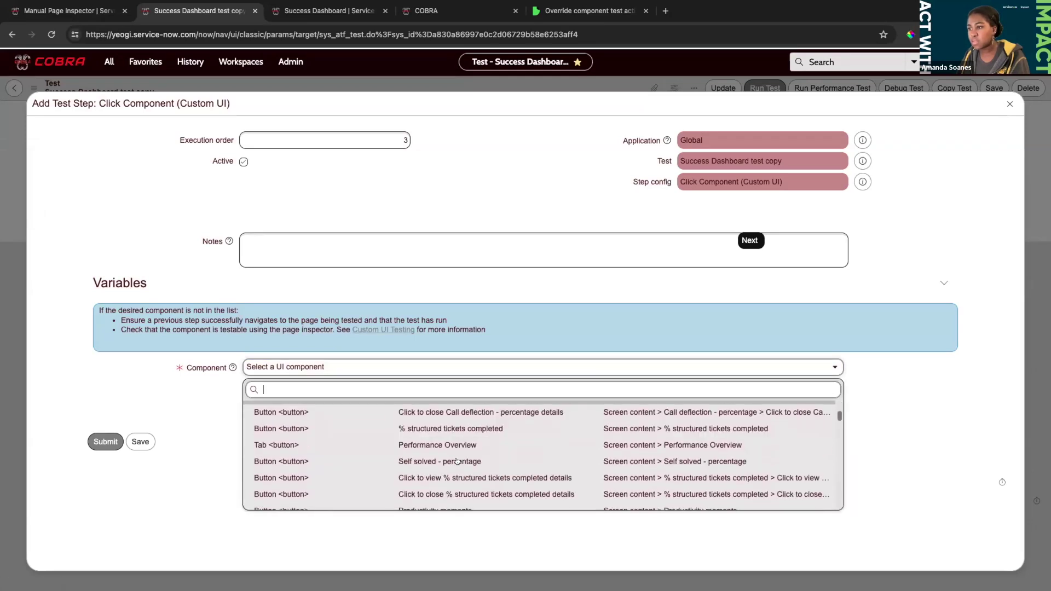
pyautogui.scroll(-10, 460, 462)
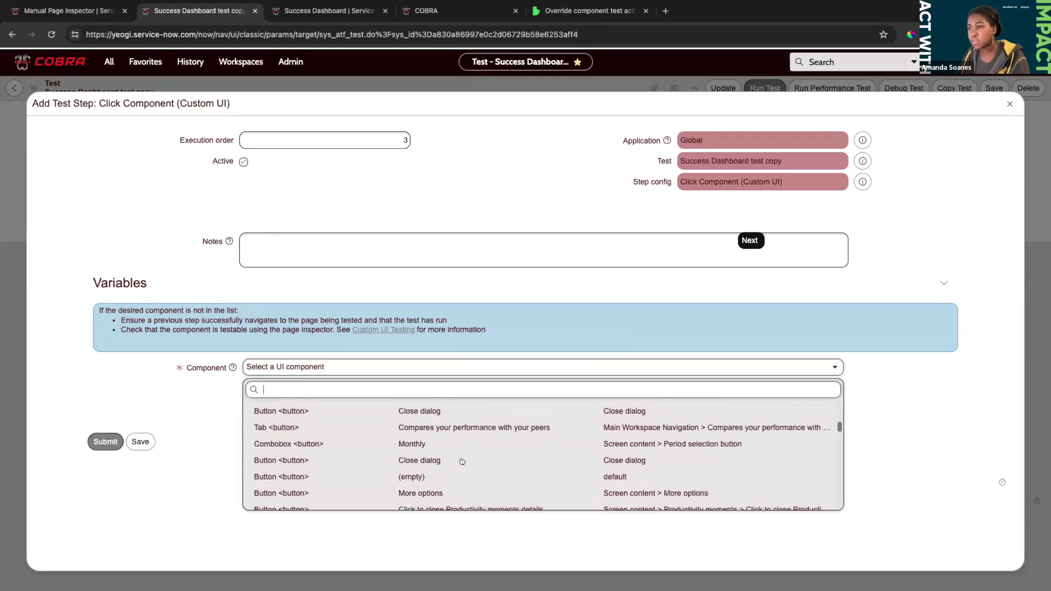
pyautogui.click(420, 441)
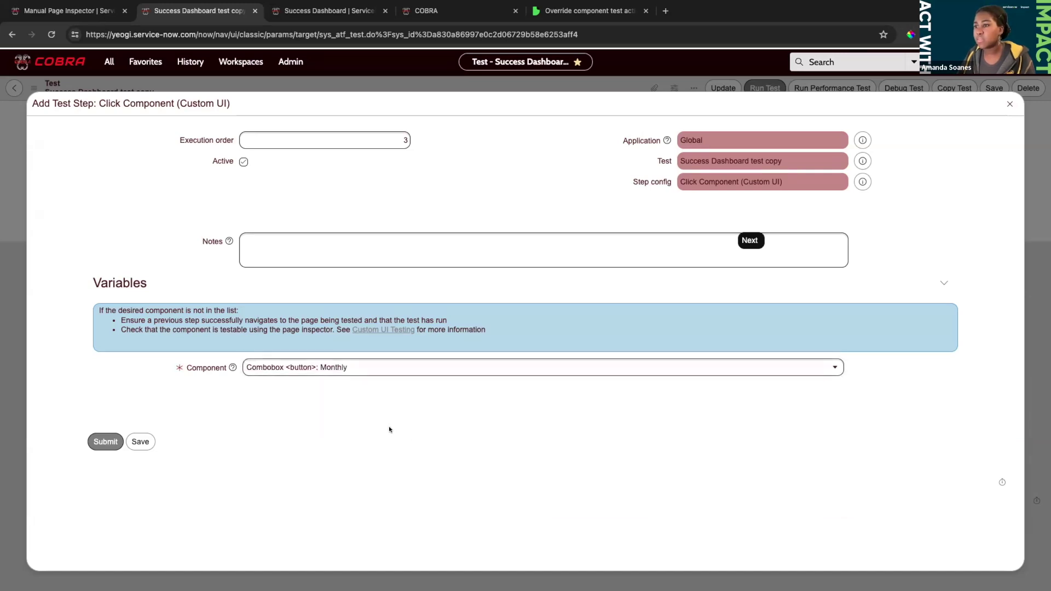
# - Submit the Monthly click step and run the test in a new client test runner
pyautogui.click(103, 442)
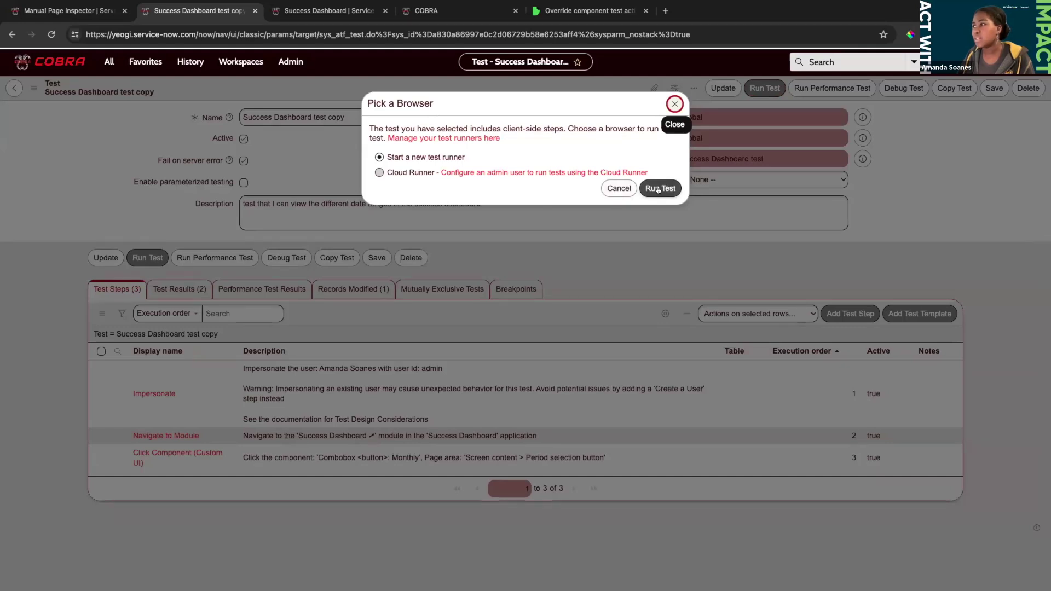
pyautogui.click(658, 189)
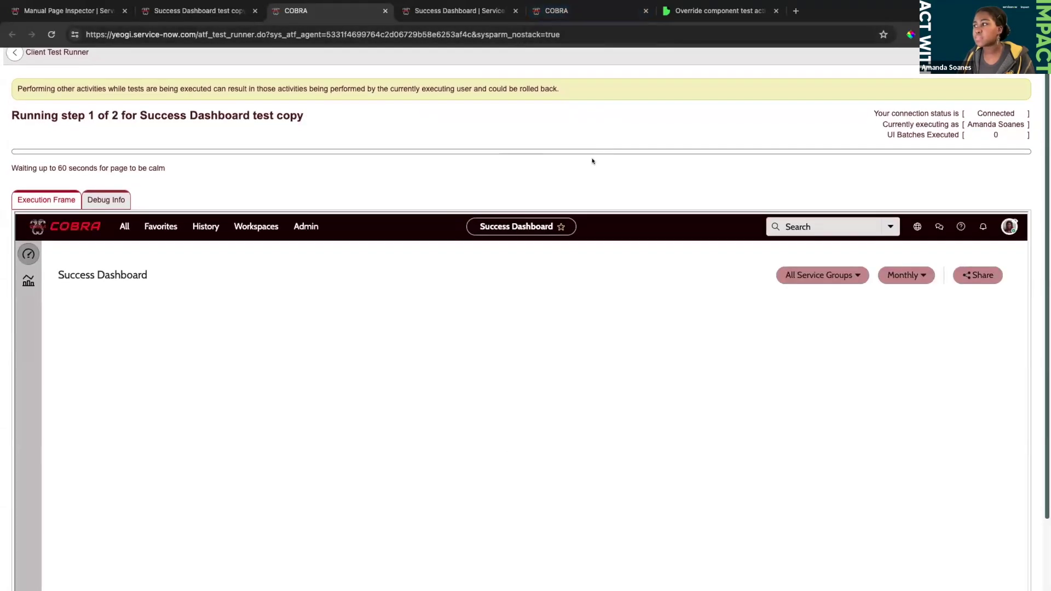
pyautogui.scroll(-1, 630, 161)
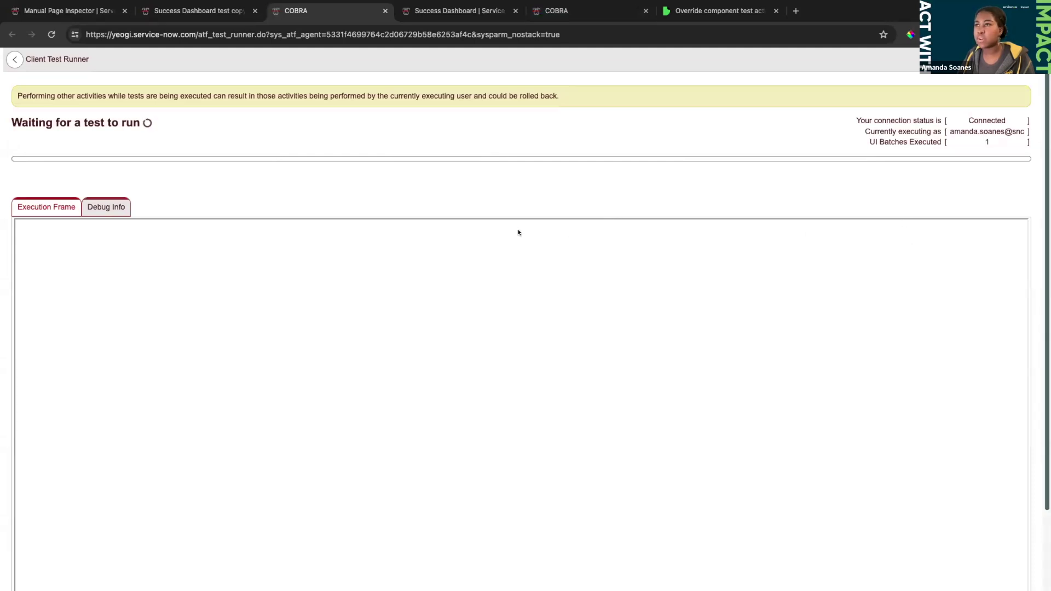
pyautogui.click(197, 11)
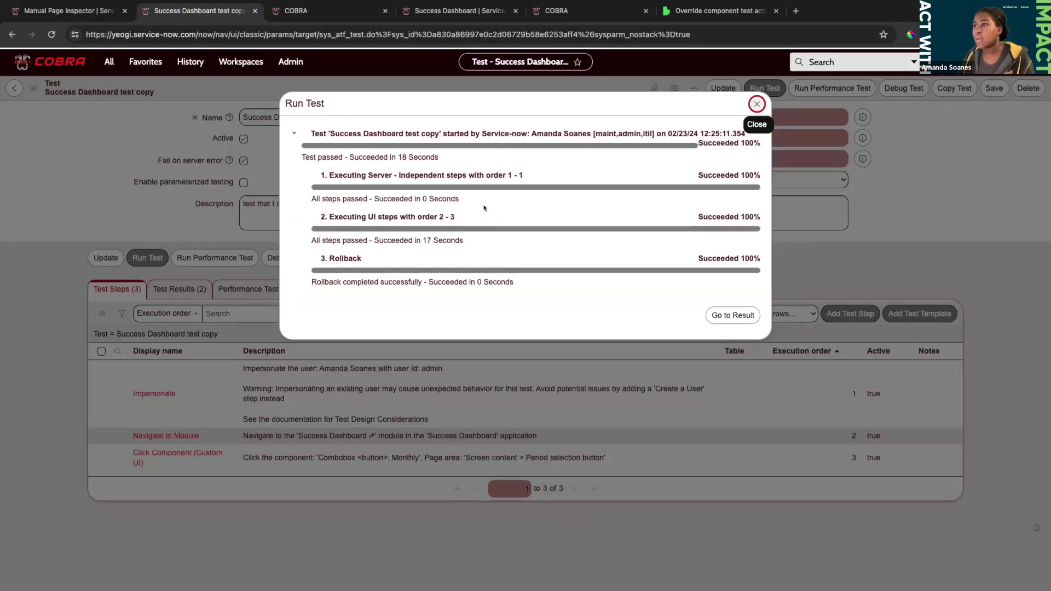
# - Add another Click Component step and retrieve components with the Monthly dropdown expanded
pyautogui.click(757, 105)
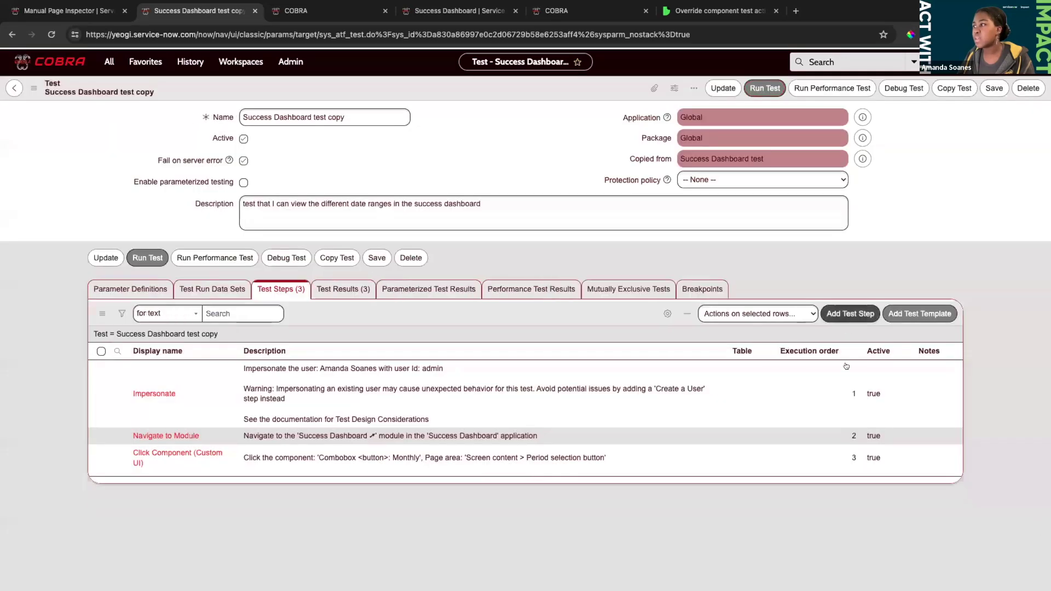
pyautogui.click(848, 316)
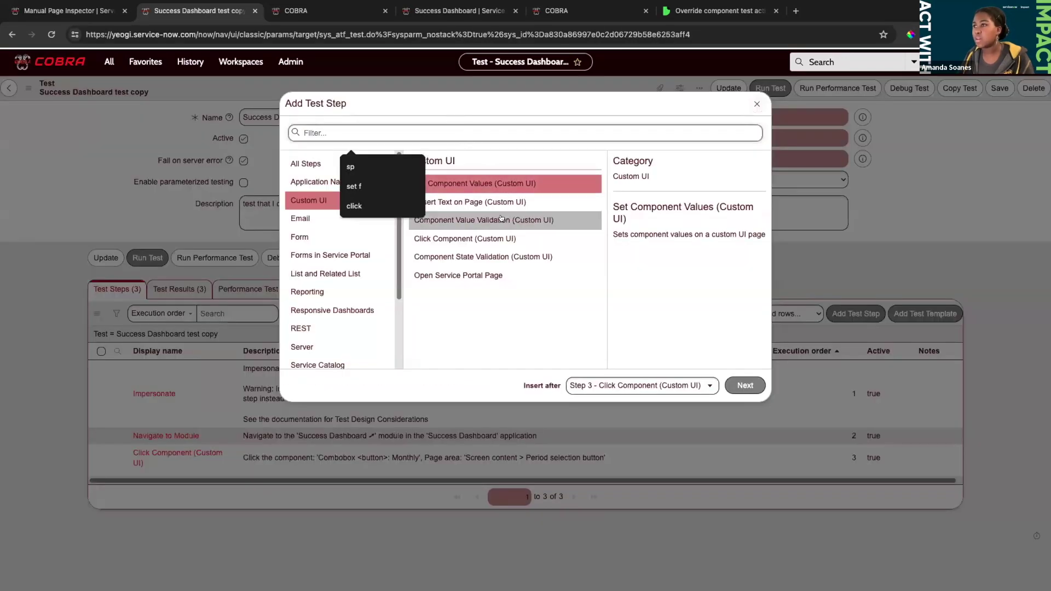
pyautogui.click(495, 238)
pyautogui.click(745, 385)
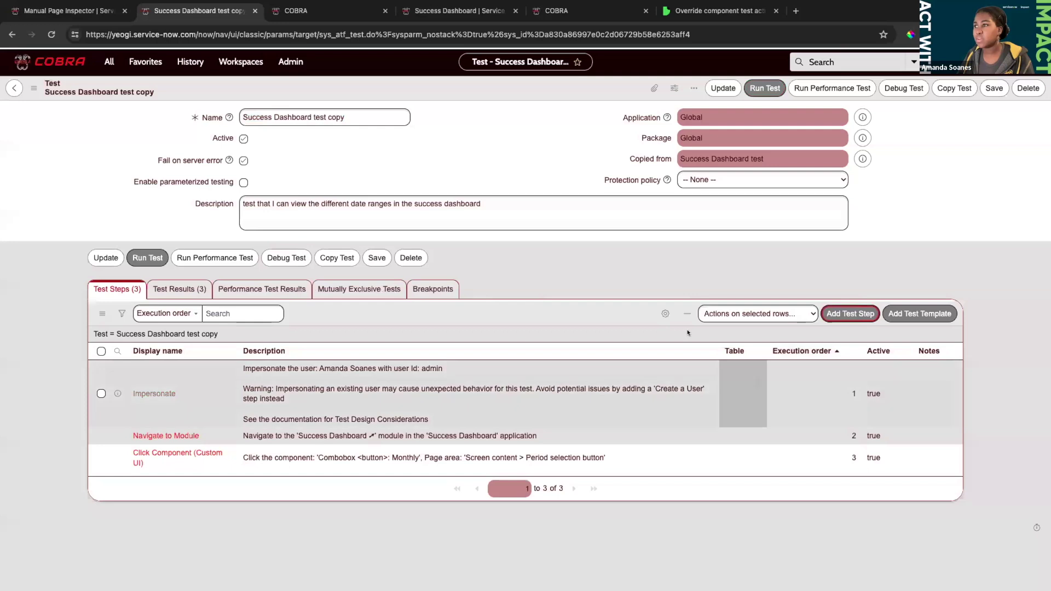
pyautogui.click(677, 201)
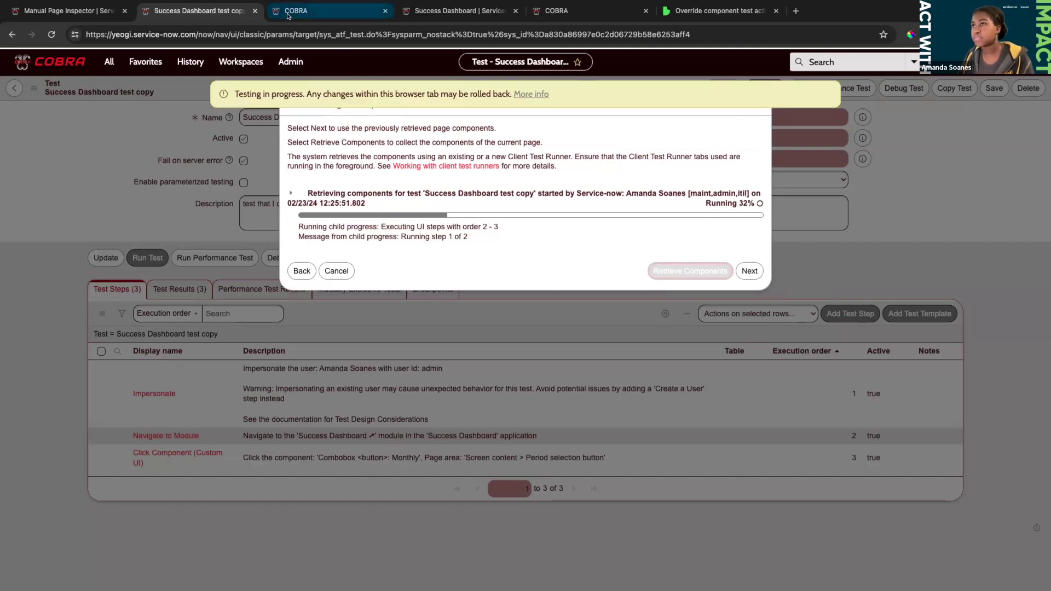
pyautogui.scroll(-3, 550, 232)
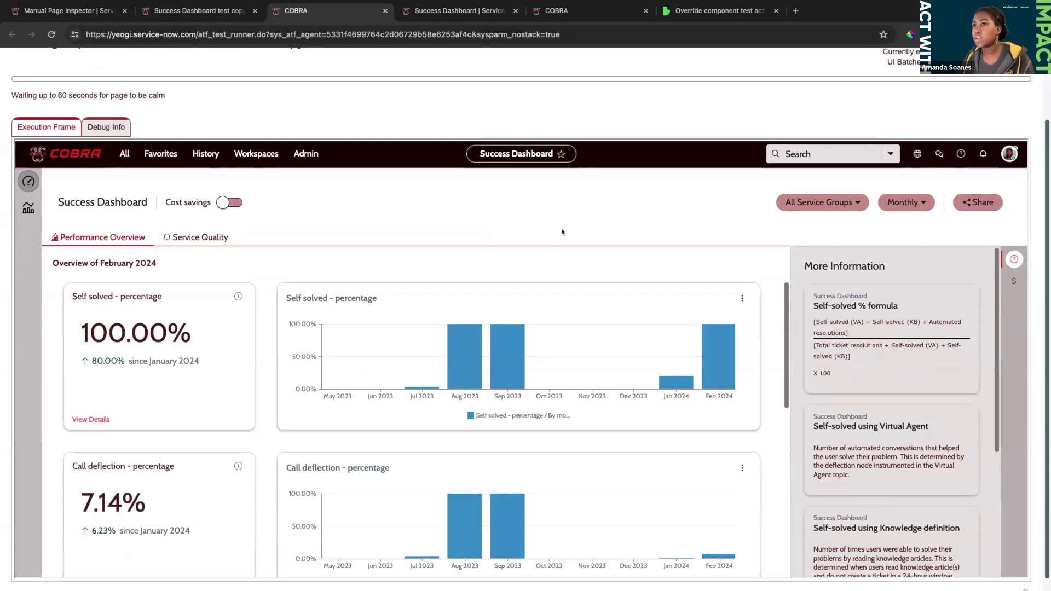
pyautogui.scroll(-1, 550, 241)
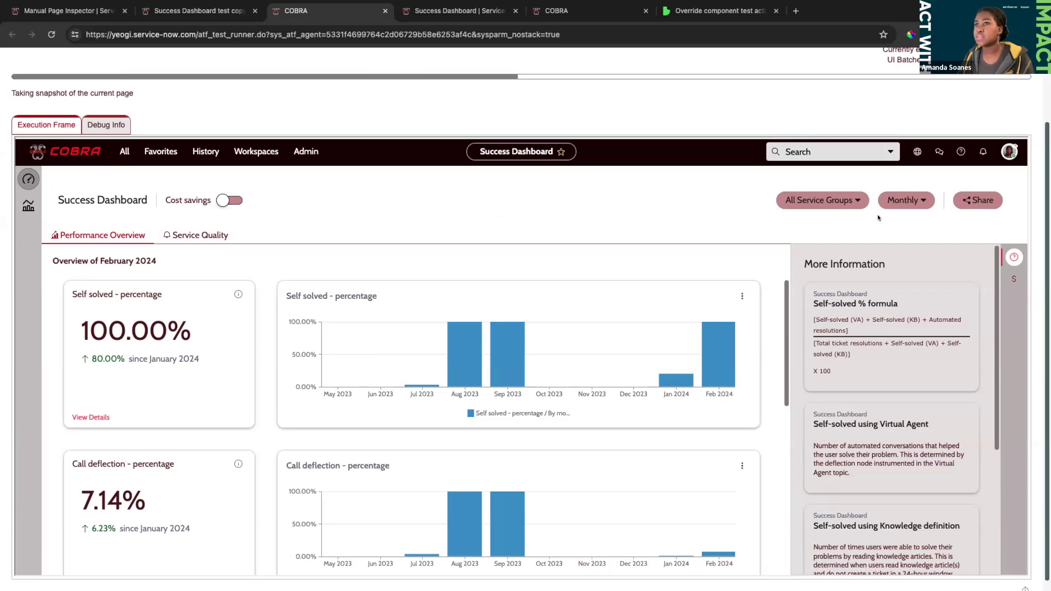
pyautogui.click(908, 202)
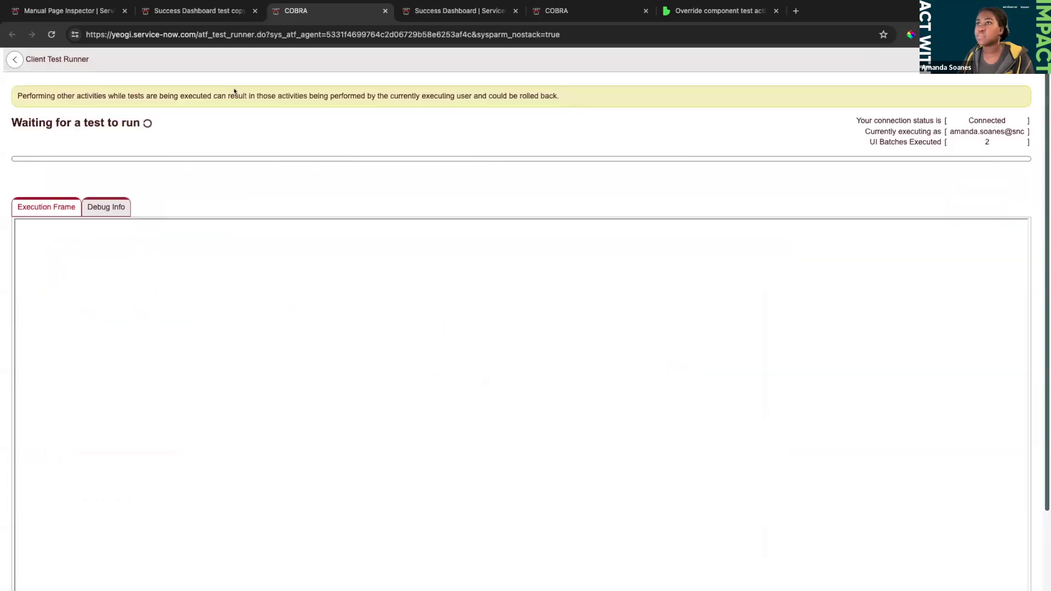
# - Search 'year', set the step's component to Text <div>: Yearly, and submit it
pyautogui.click(198, 13)
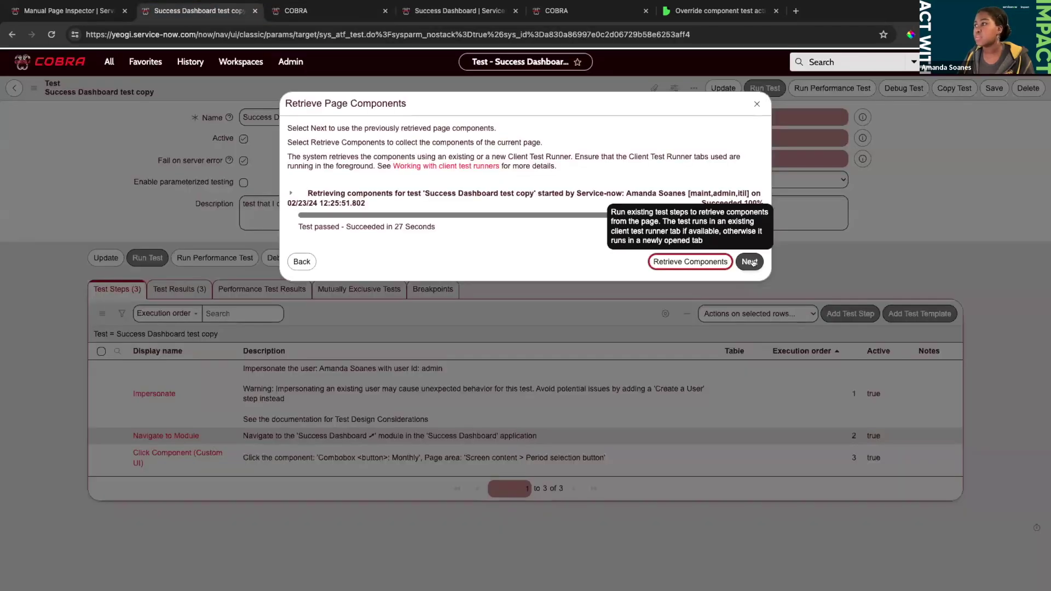
pyautogui.click(746, 326)
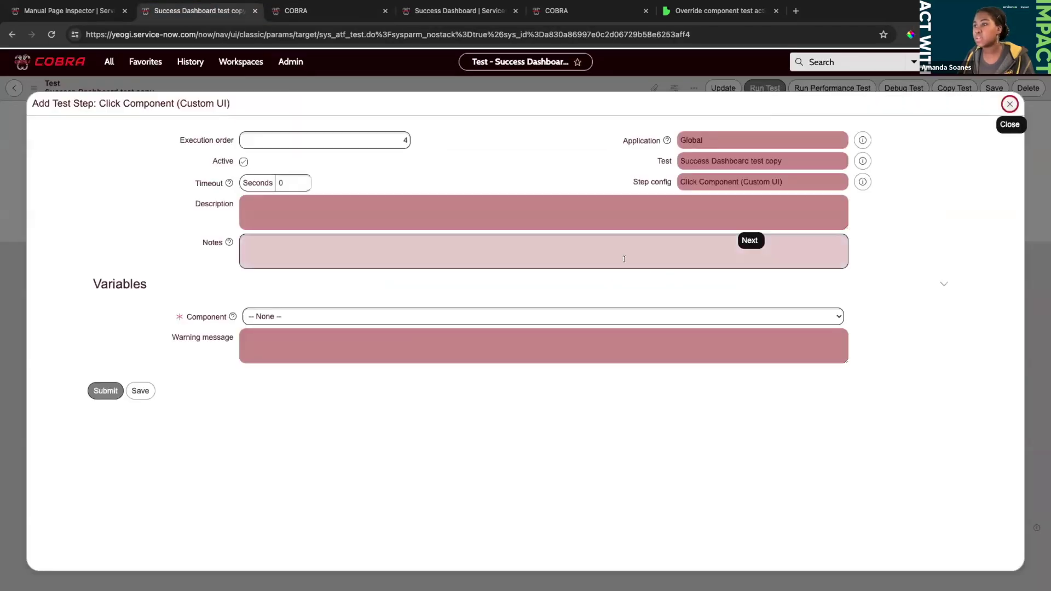
pyautogui.click(542, 367)
pyautogui.write('ye')
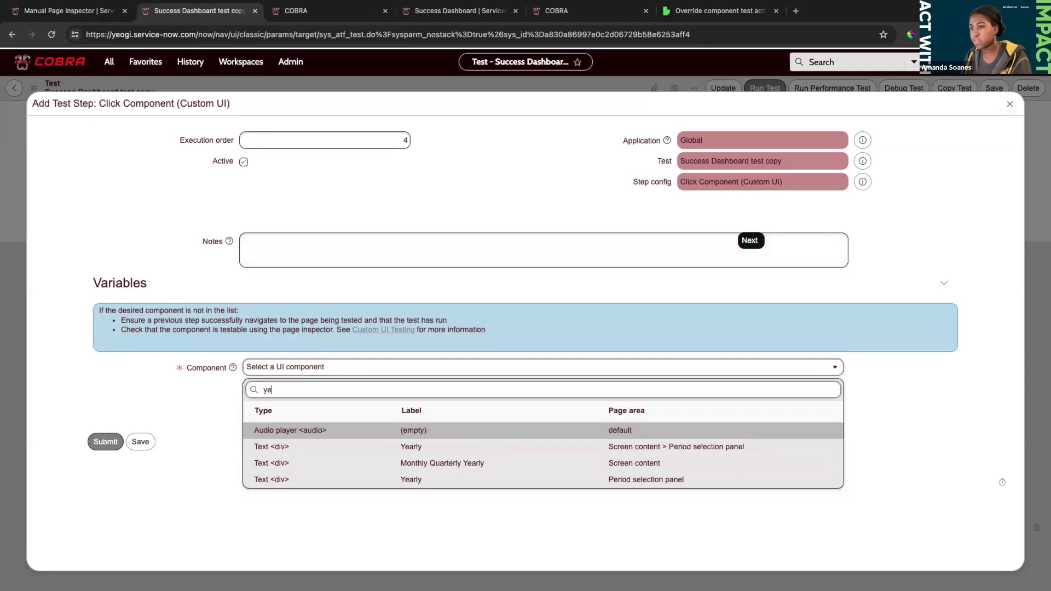
pyautogui.write('ar')
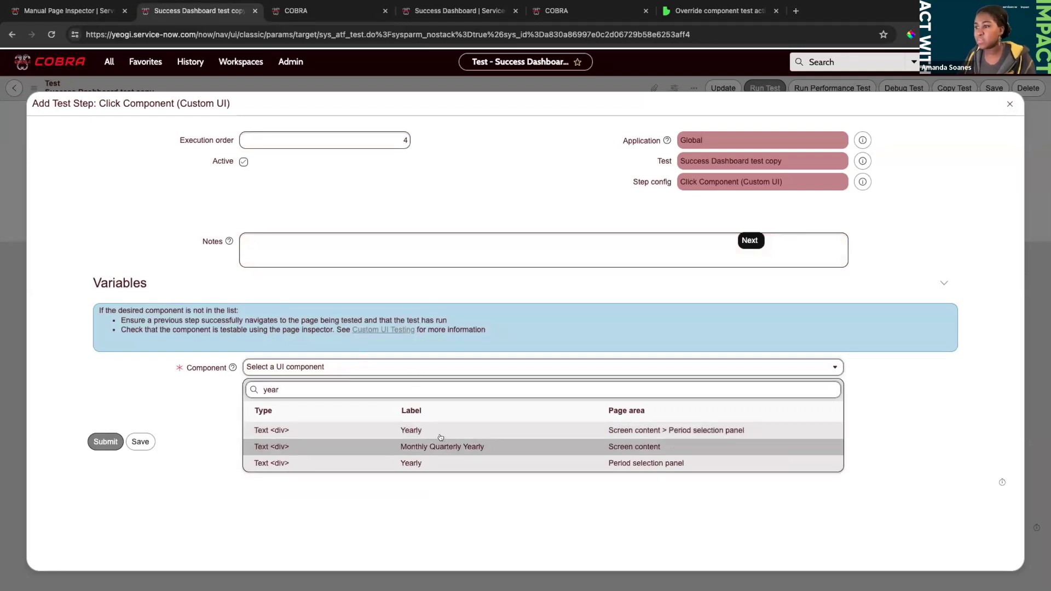
pyautogui.click(422, 433)
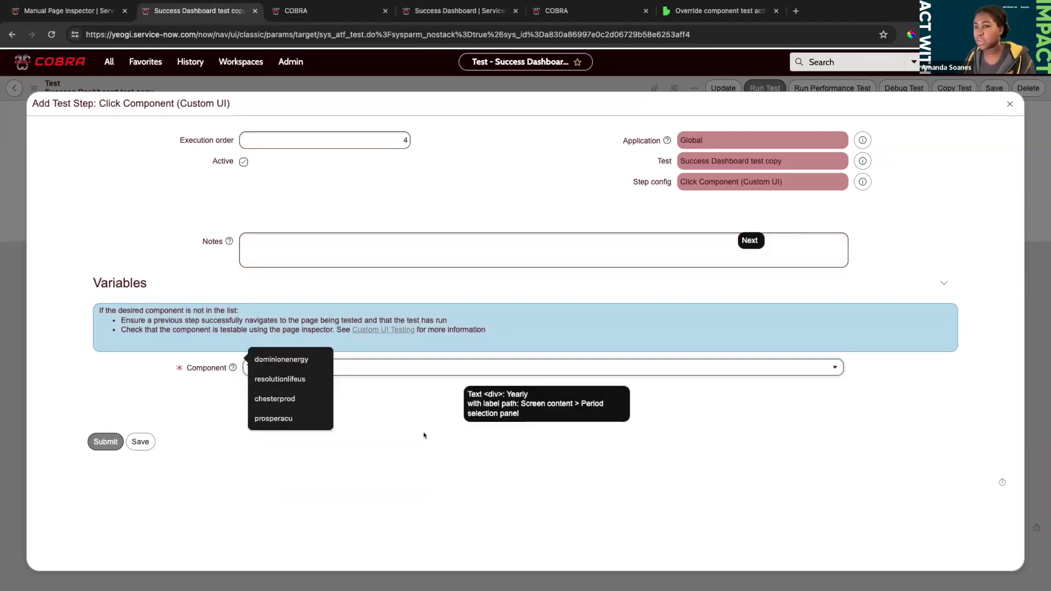
pyautogui.click(105, 441)
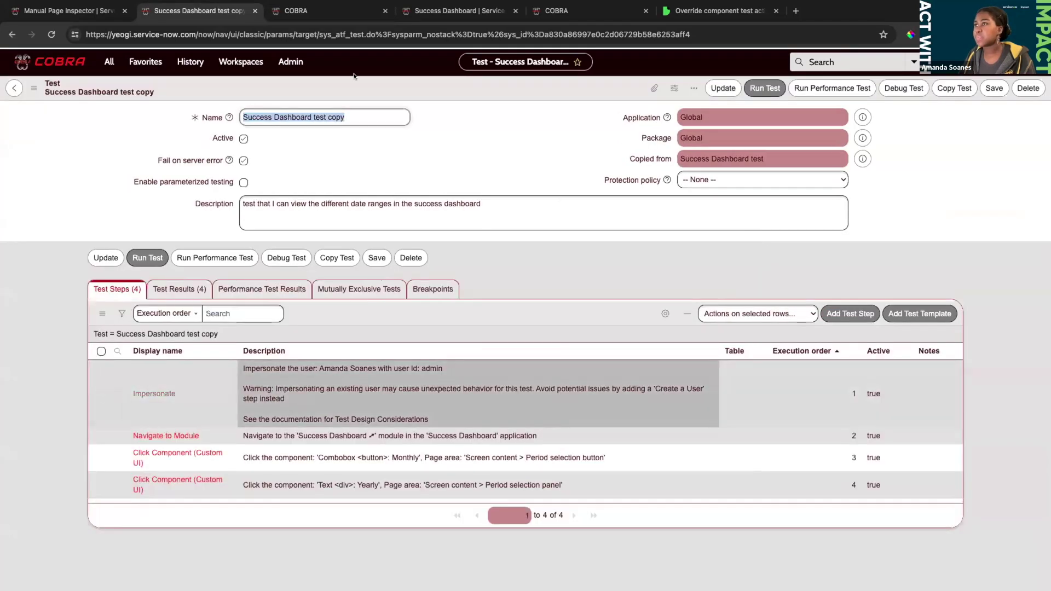
# - Close the old runner tab and rerun the updated test in a new test runner
pyautogui.click(370, 14)
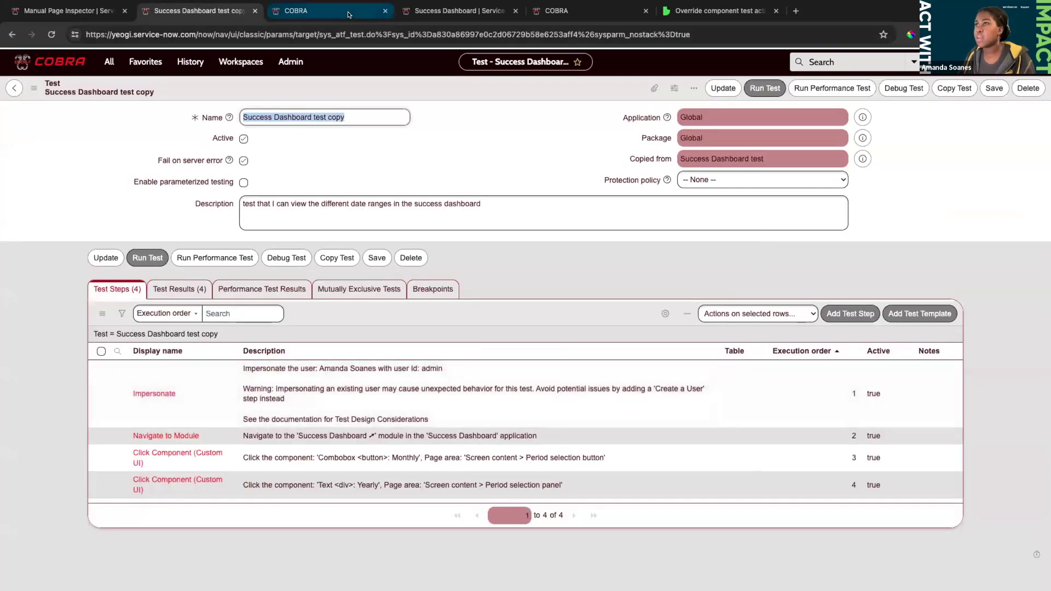
pyautogui.click(385, 11)
pyautogui.click(765, 88)
pyautogui.click(659, 189)
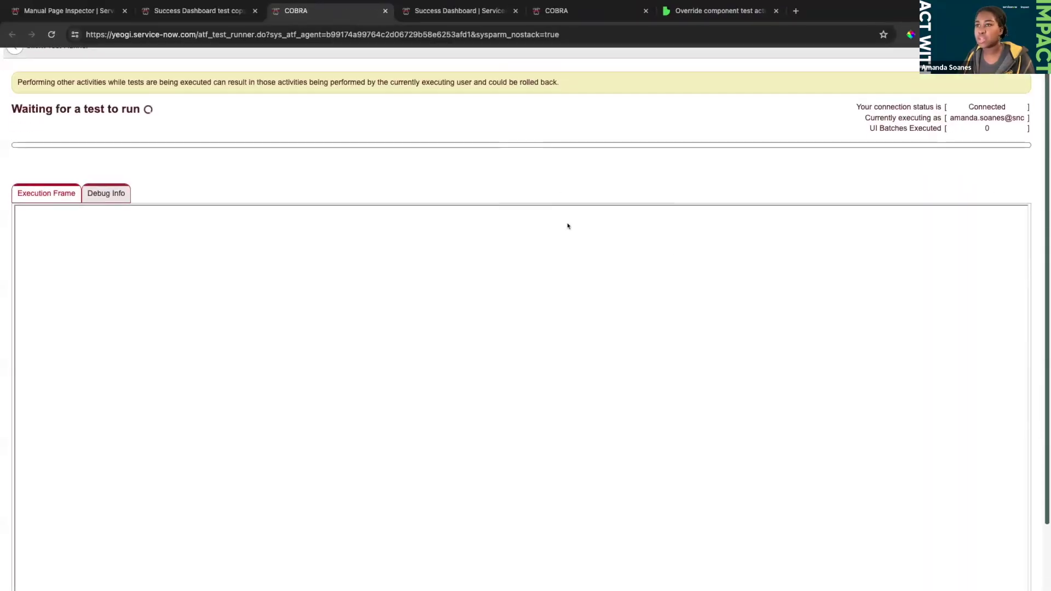
pyautogui.scroll(-3, 557, 233)
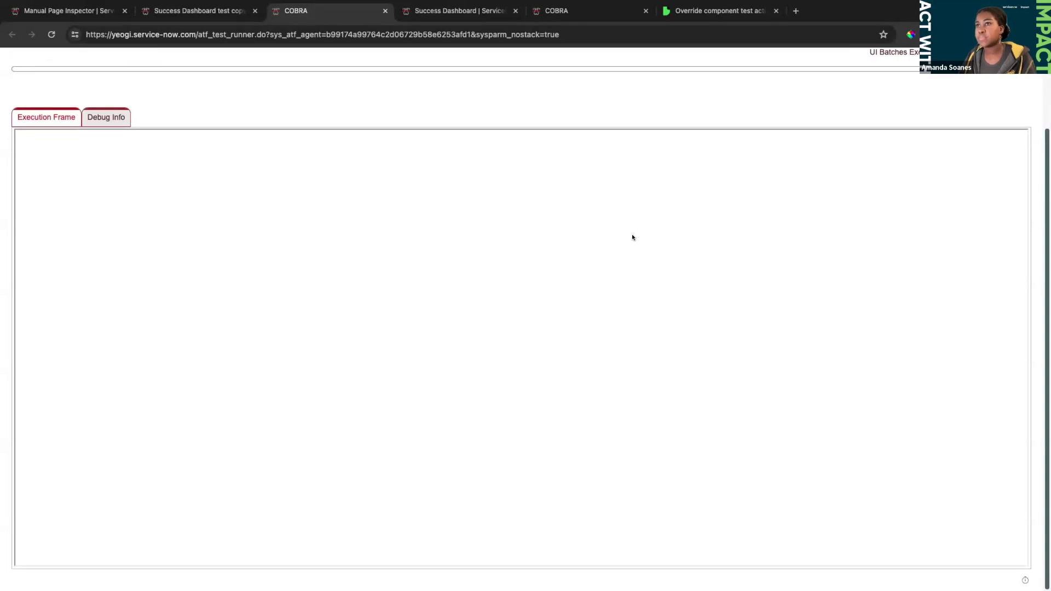
# - Follow the run across the runner and Success Dashboard tabs until it finishes
pyautogui.click(222, 11)
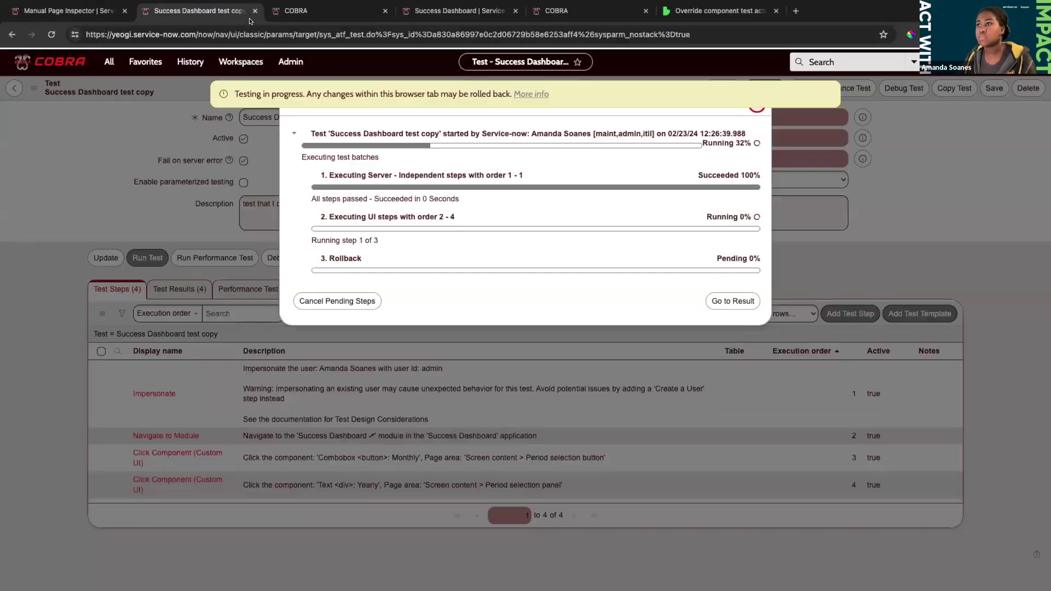
pyautogui.click(292, 16)
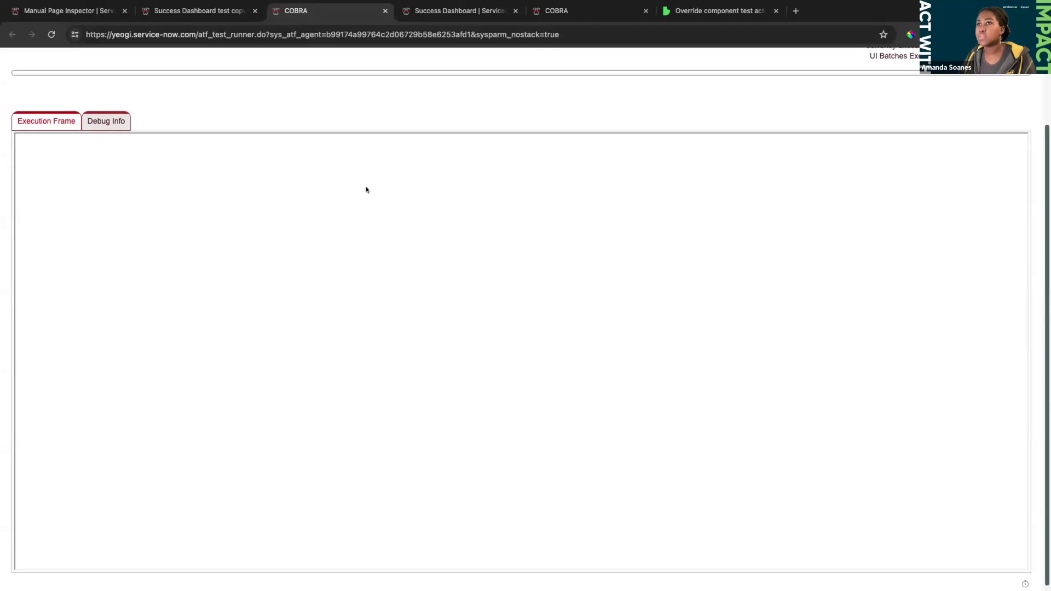
pyautogui.scroll(3, 367, 189)
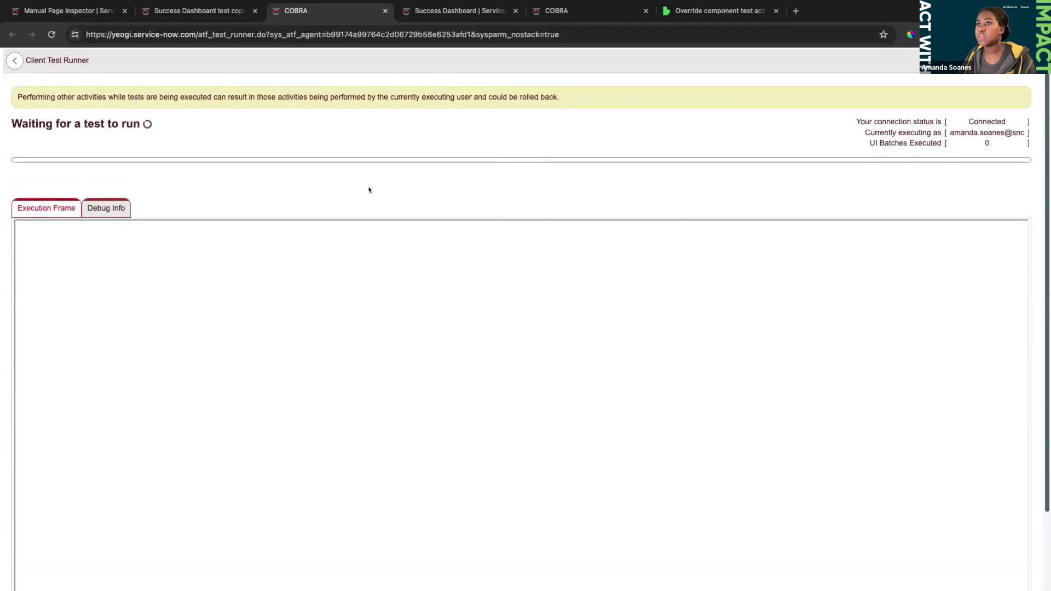
pyautogui.click(470, 11)
pyautogui.click(329, 11)
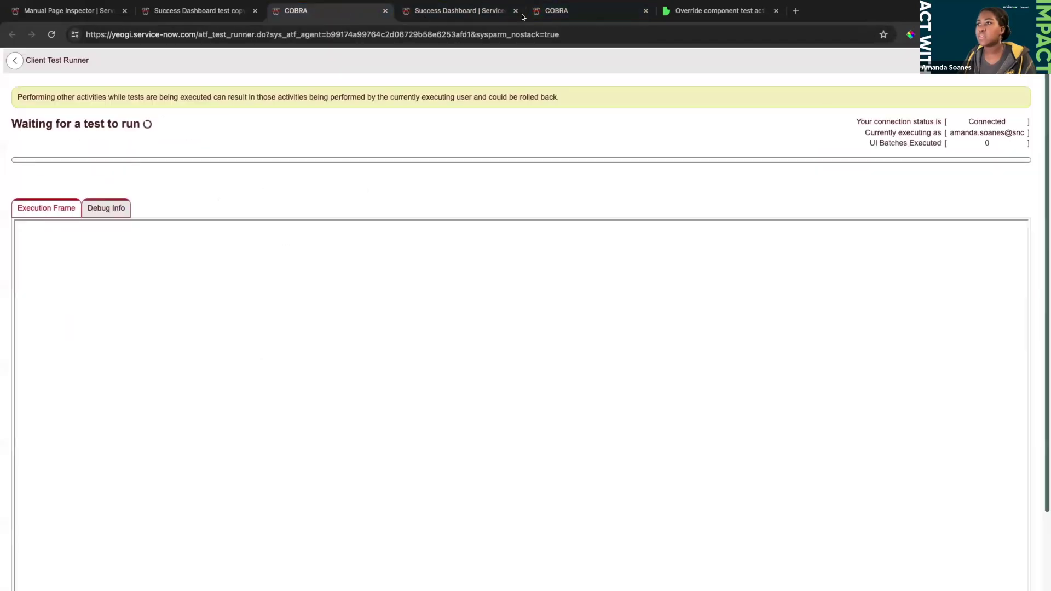
pyautogui.click(563, 14)
pyautogui.scroll(-2, 343, 321)
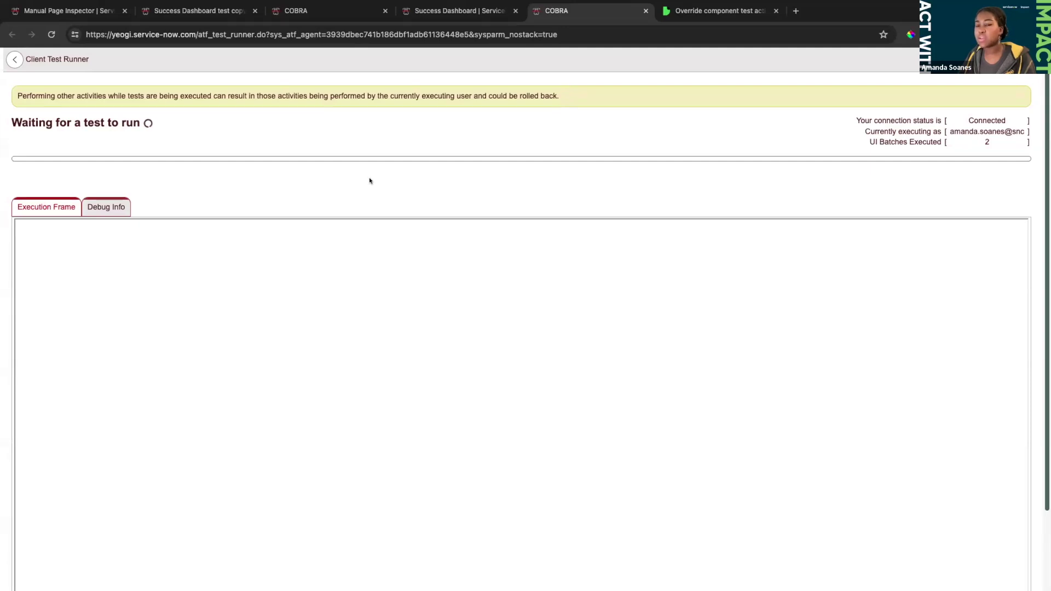
# - Show the Success Dashboard by Monthly period and select the 'Overview of February 2024' heading
pyautogui.click(458, 12)
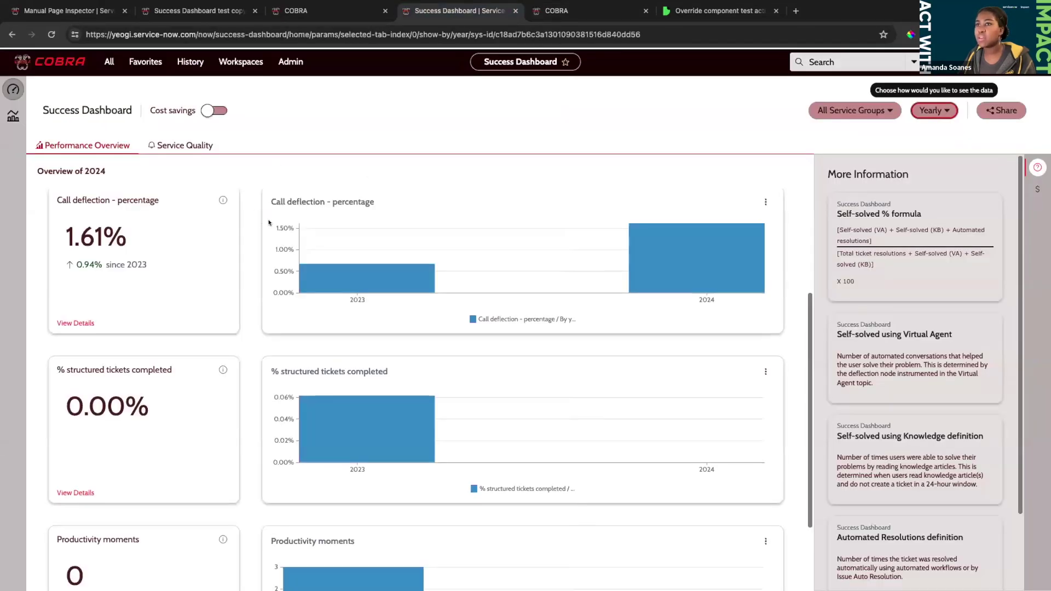
pyautogui.scroll(2, 566, 189)
pyautogui.click(932, 110)
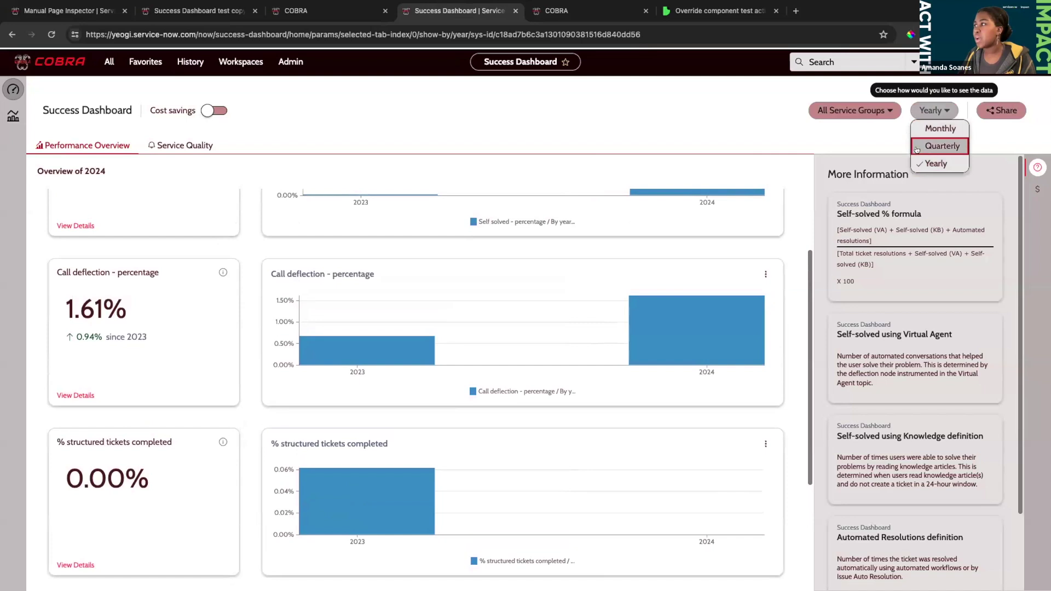
pyautogui.click(939, 128)
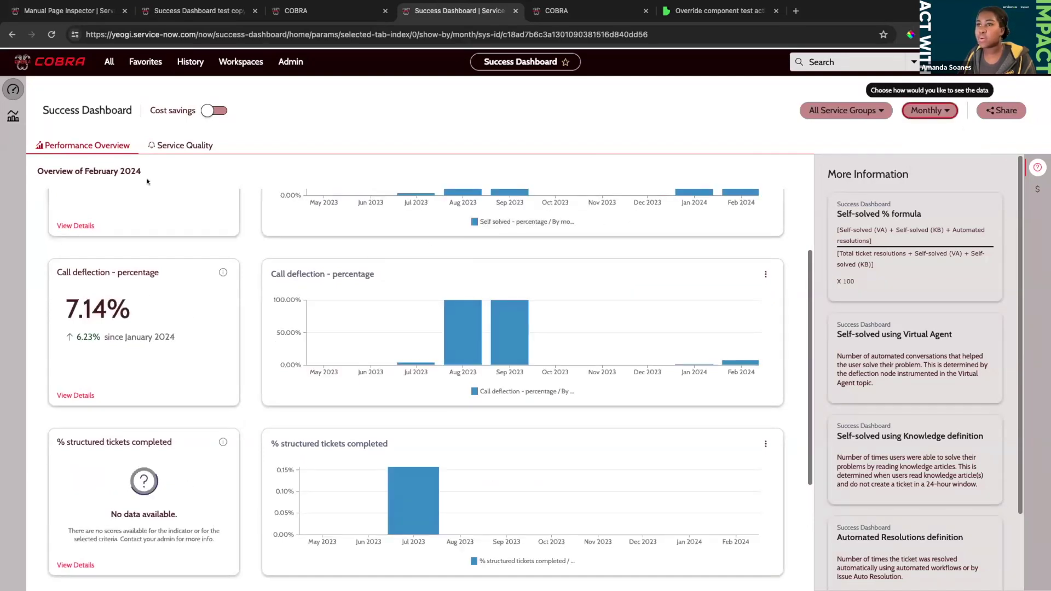
pyautogui.moveTo(145, 170); pyautogui.dragTo(28, 166)
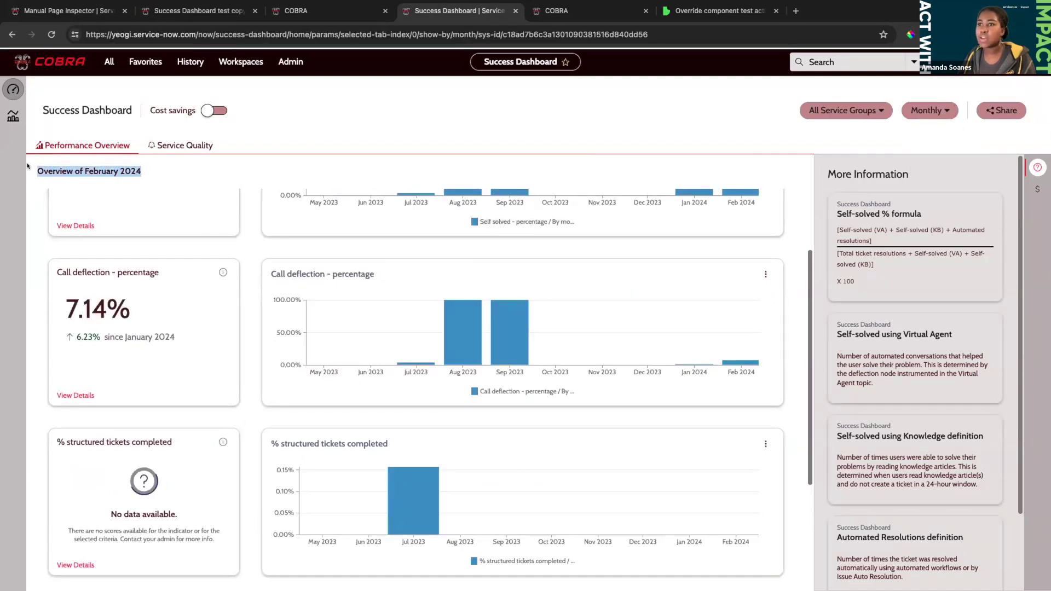
# - Switch the dashboard back to Yearly, select the 'Overview of 2024' heading, and return to the test copy
pyautogui.click(918, 118)
pyautogui.click(927, 163)
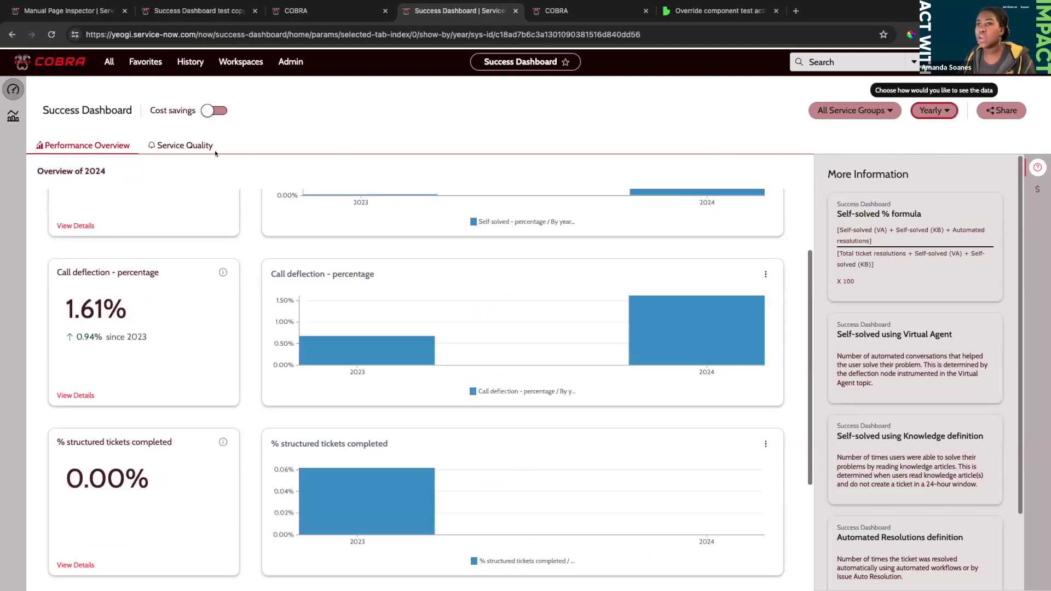
pyautogui.moveTo(109, 166); pyautogui.dragTo(34, 171)
pyautogui.hotkey('ctrl', 'c')
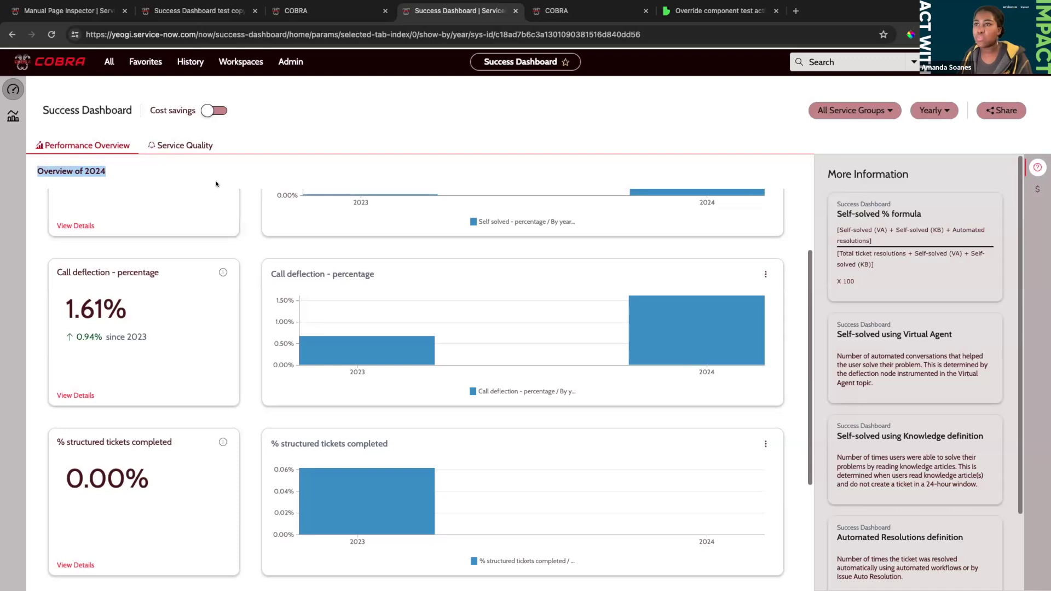
pyautogui.click(209, 14)
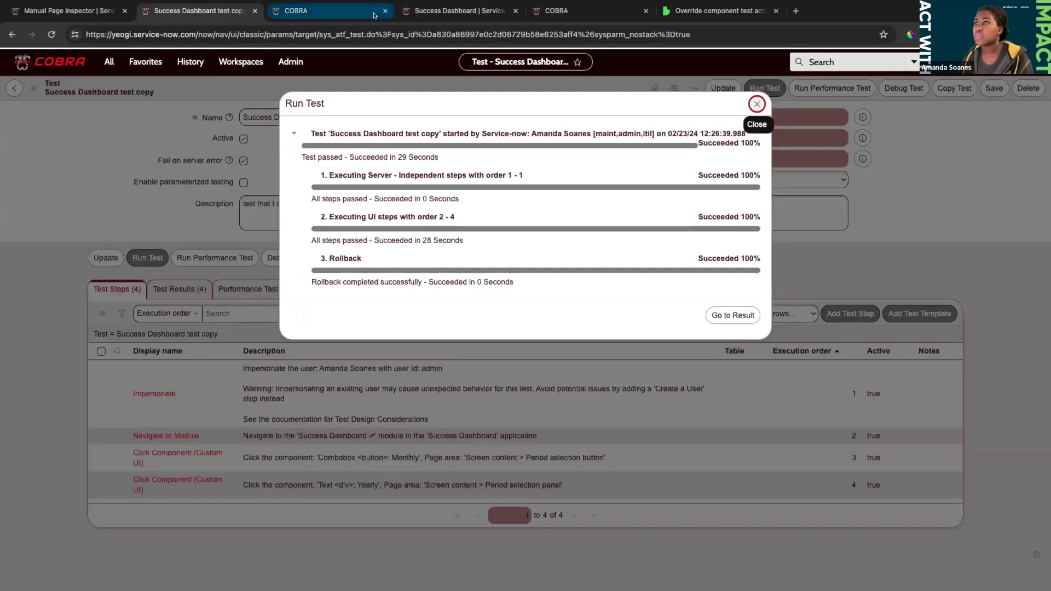
# - Close the extra test runner tabs and dismiss the Run Test results dialog
pyautogui.click(343, 14)
pyautogui.click(385, 11)
pyautogui.click(503, 13)
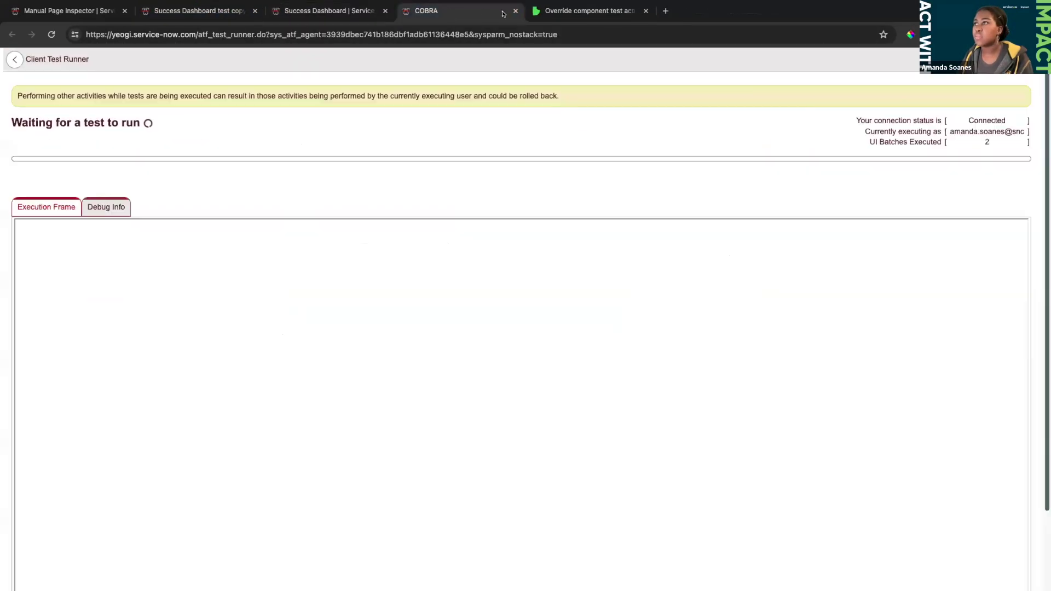
pyautogui.click(212, 13)
pyautogui.click(515, 11)
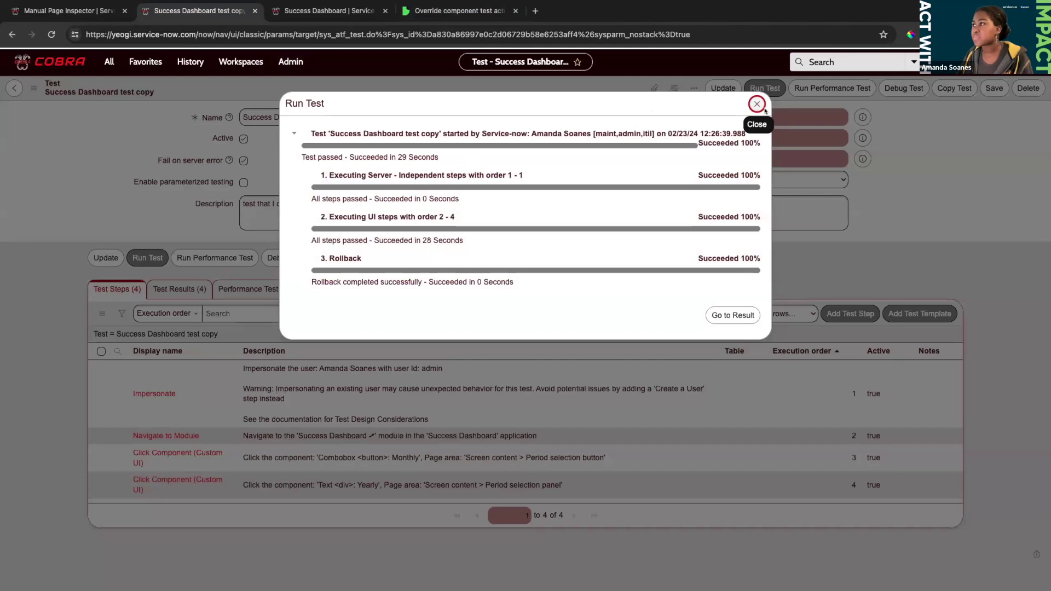
pyautogui.press('Escape')
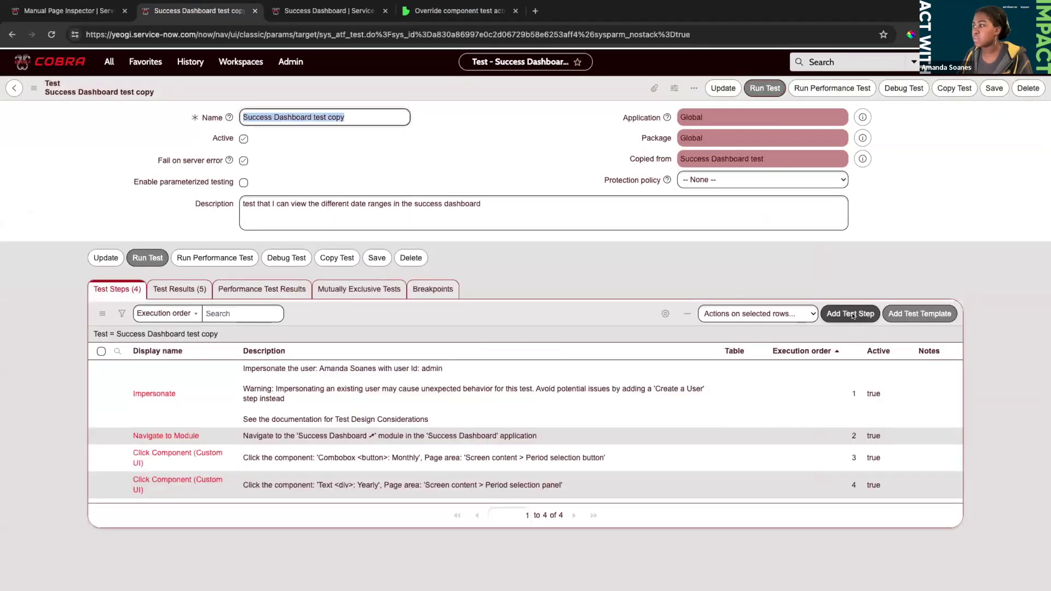
# - Add an Assert Text on Page step expecting 'Overview of 2024' to be on the page
pyautogui.click(851, 314)
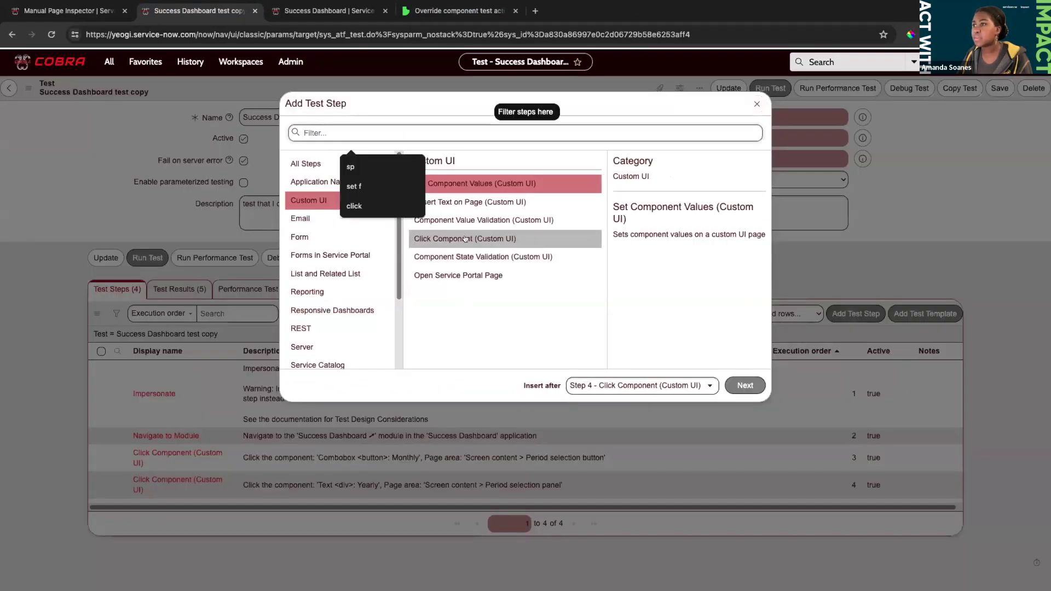
pyautogui.click(462, 203)
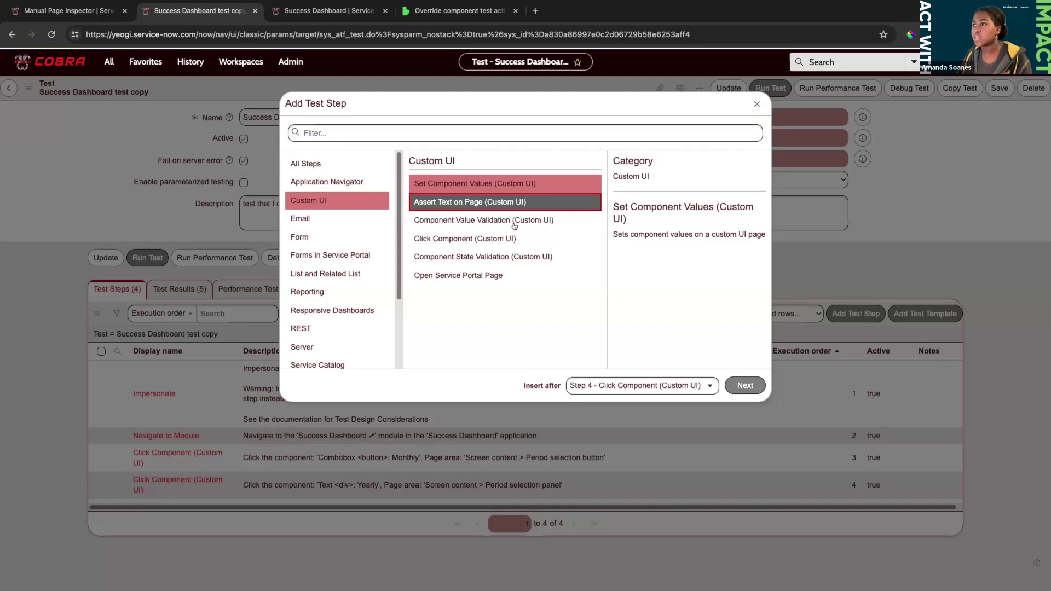
pyautogui.click(745, 385)
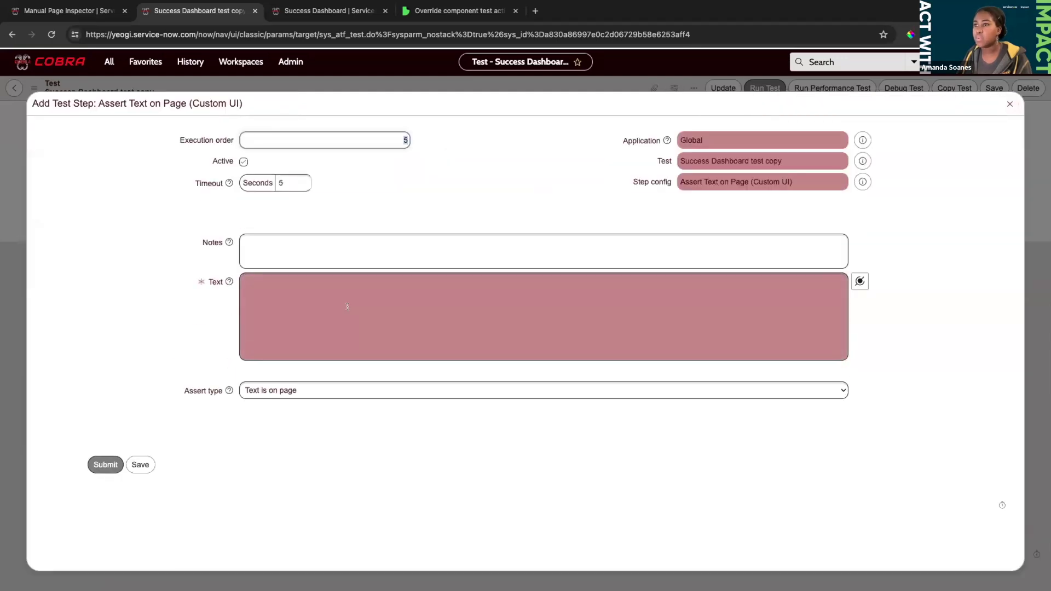
pyautogui.click(347, 307)
pyautogui.hotkey('ctrl', 'v')
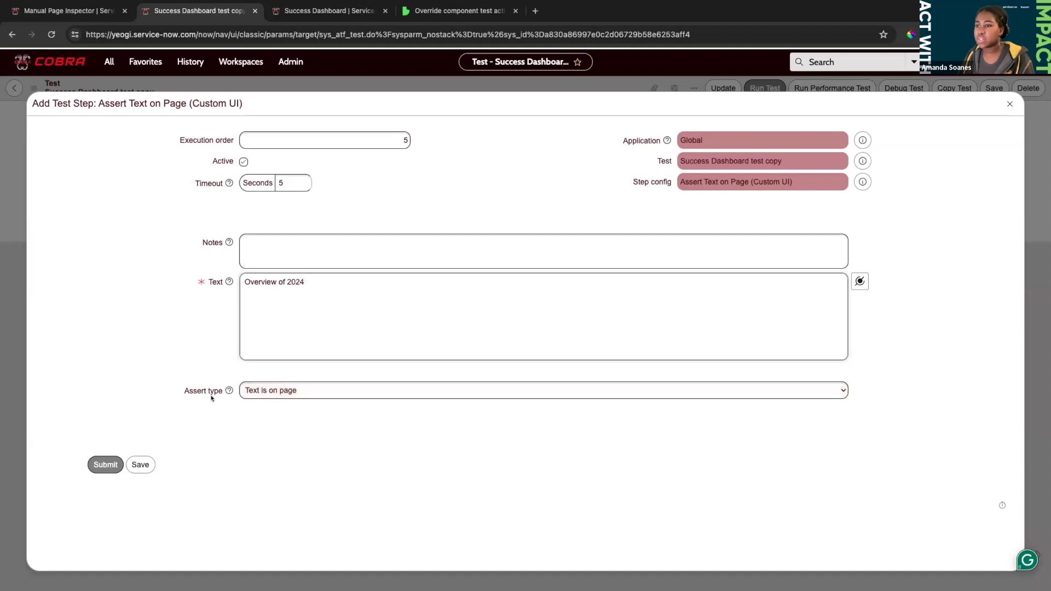
pyautogui.click(281, 391)
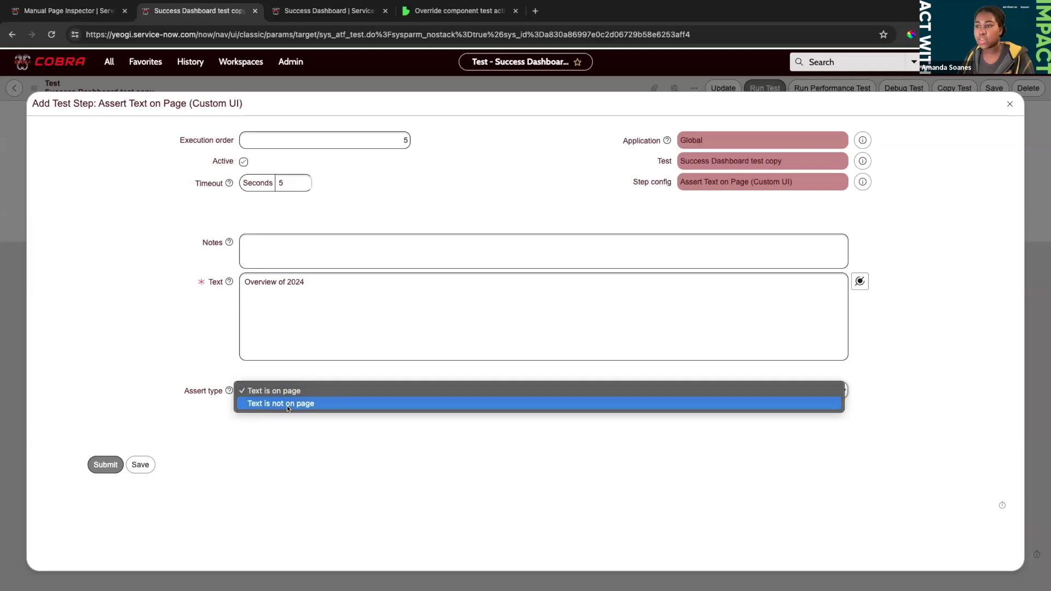
pyautogui.click(268, 391)
pyautogui.click(104, 460)
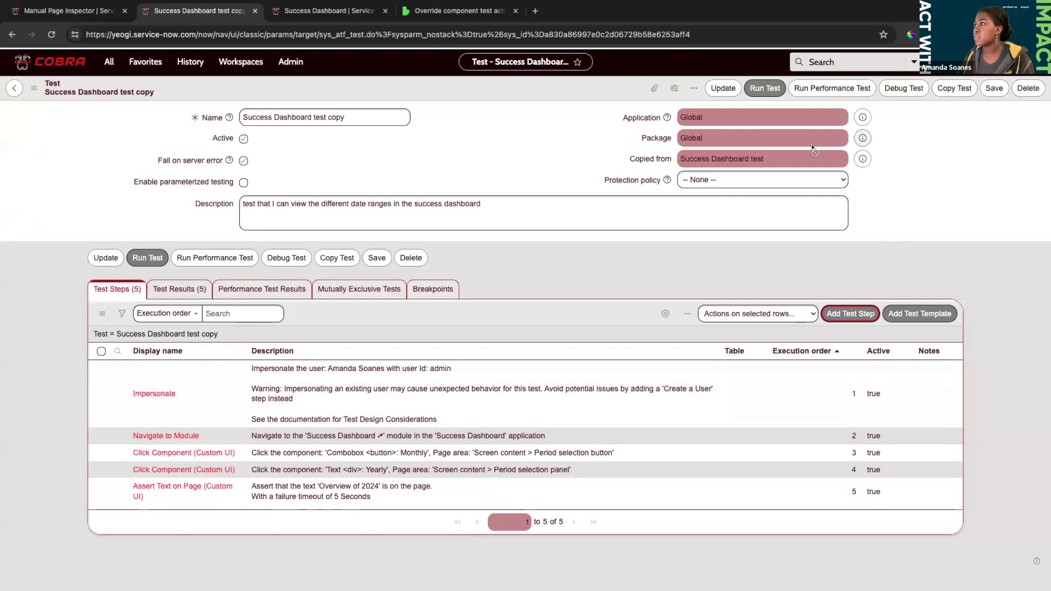
# - Run the five-step test in the browser and open its passed Test Results record
pyautogui.click(765, 88)
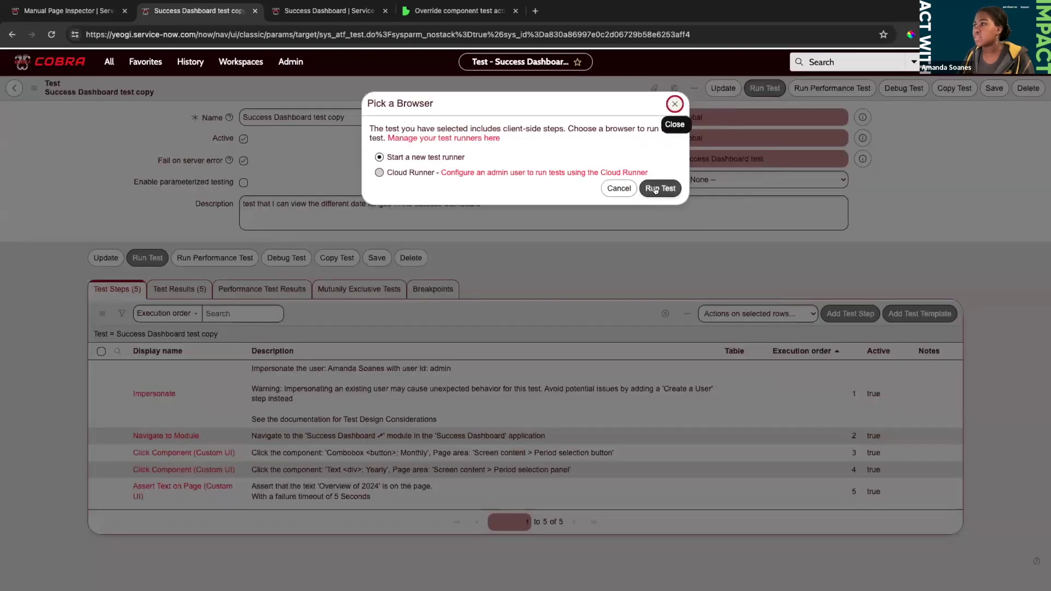
pyautogui.click(664, 191)
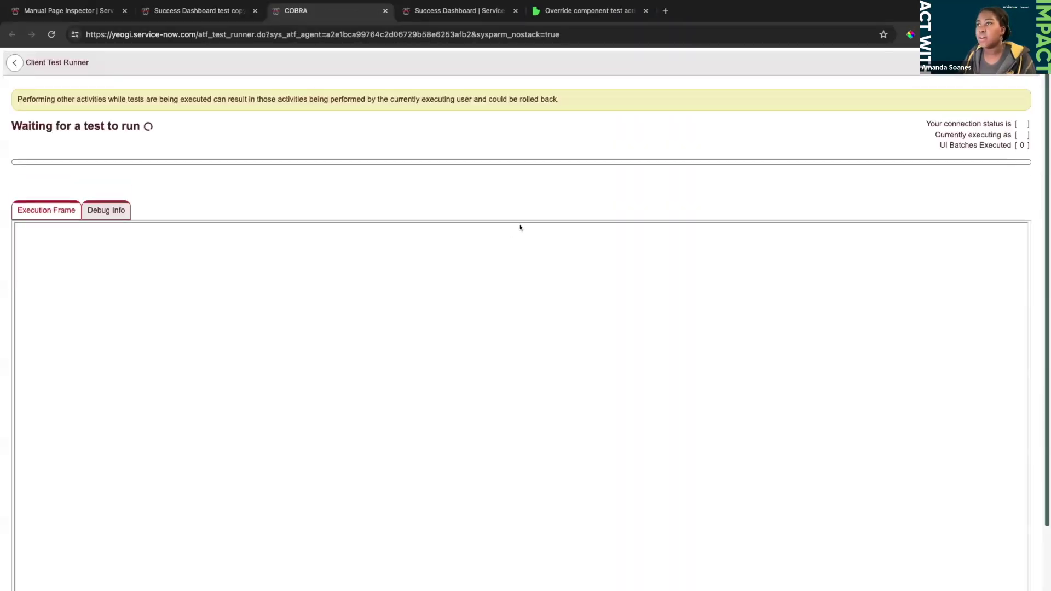
pyautogui.scroll(-1, 361, 287)
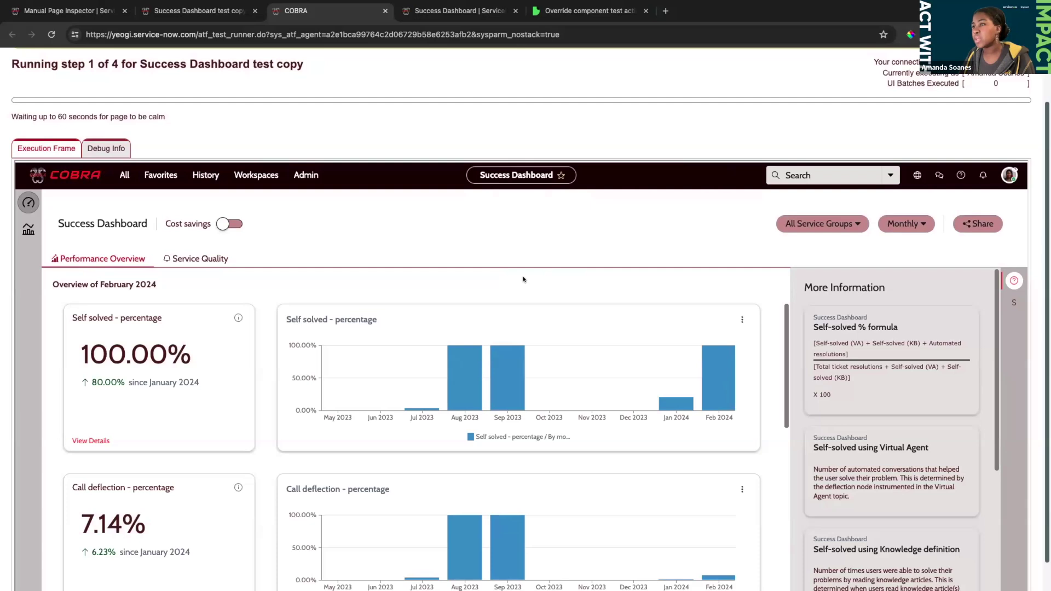
pyautogui.scroll(-1, 586, 279)
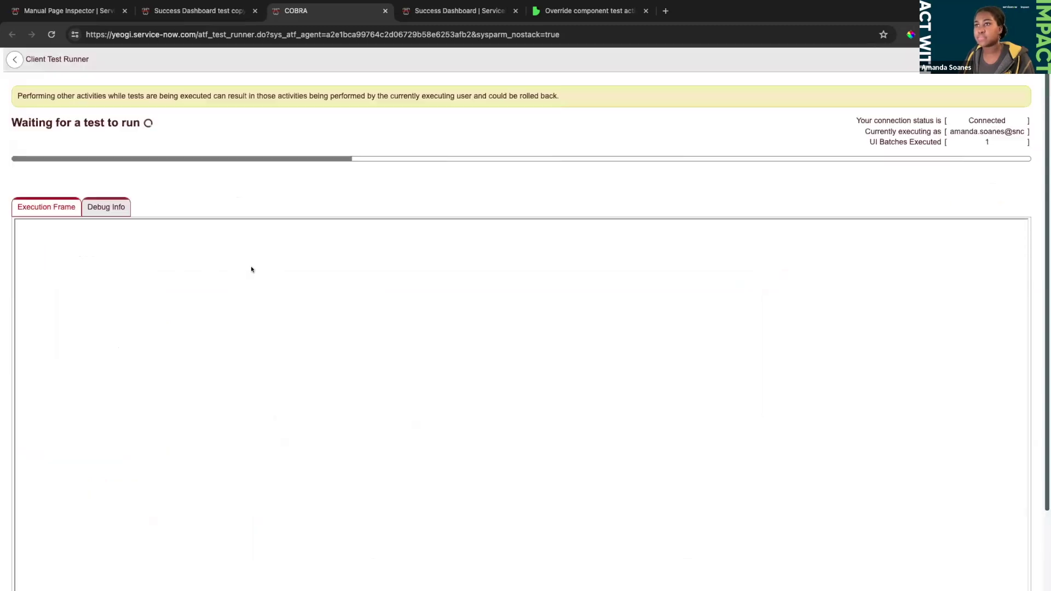
pyautogui.click(205, 10)
pyautogui.click(744, 314)
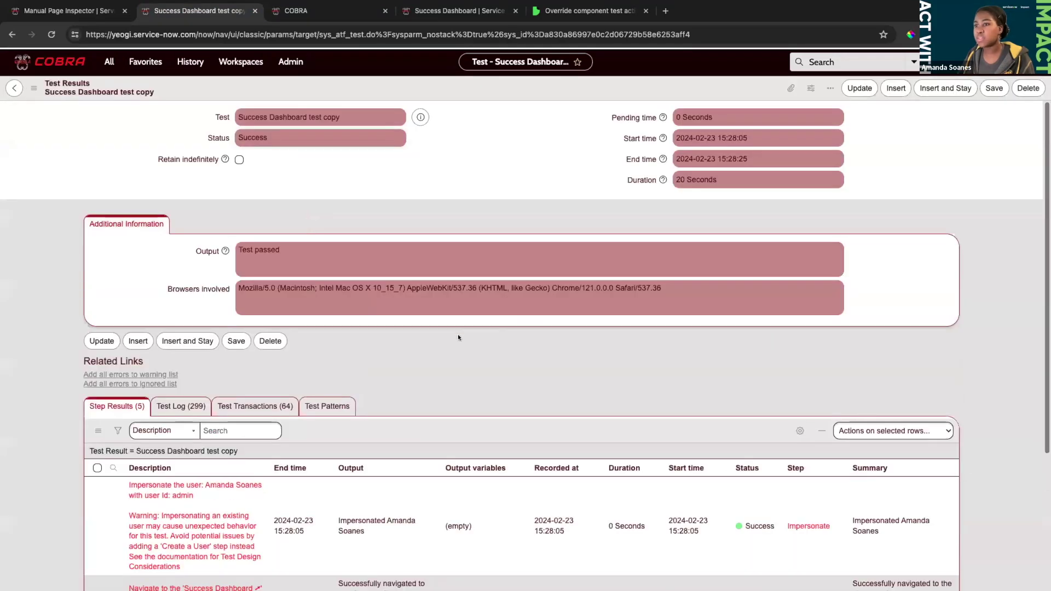
pyautogui.scroll(-5, 461, 336)
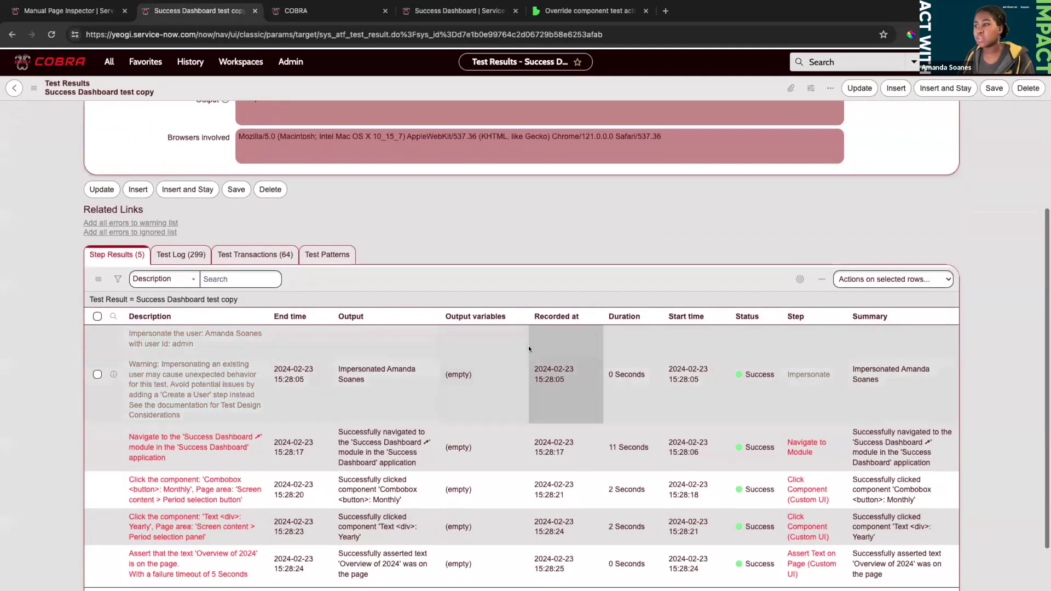
pyautogui.scroll(-1, 528, 346)
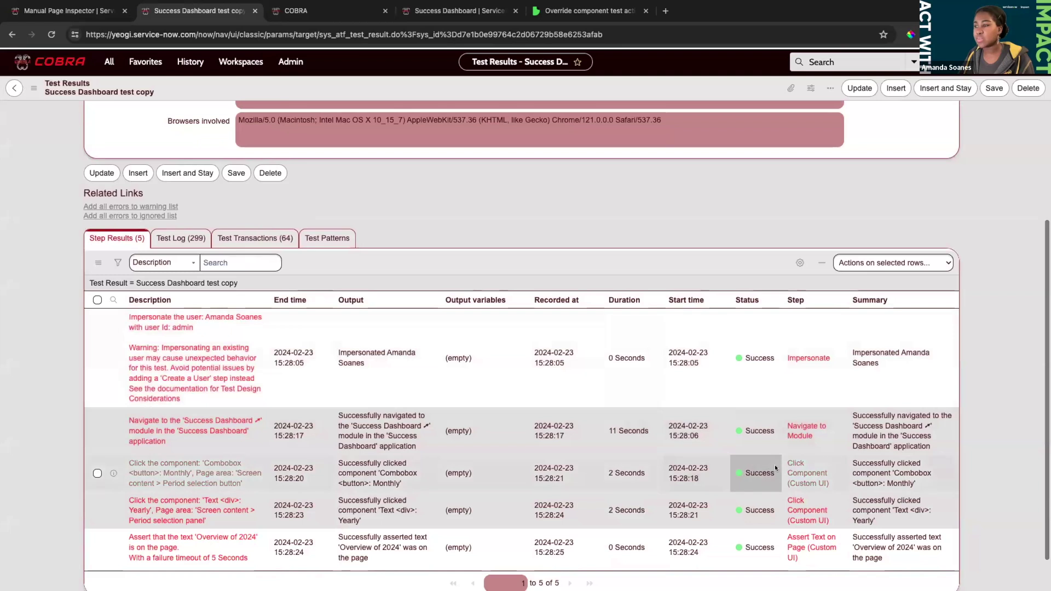
pyautogui.scroll(1, 427, 350)
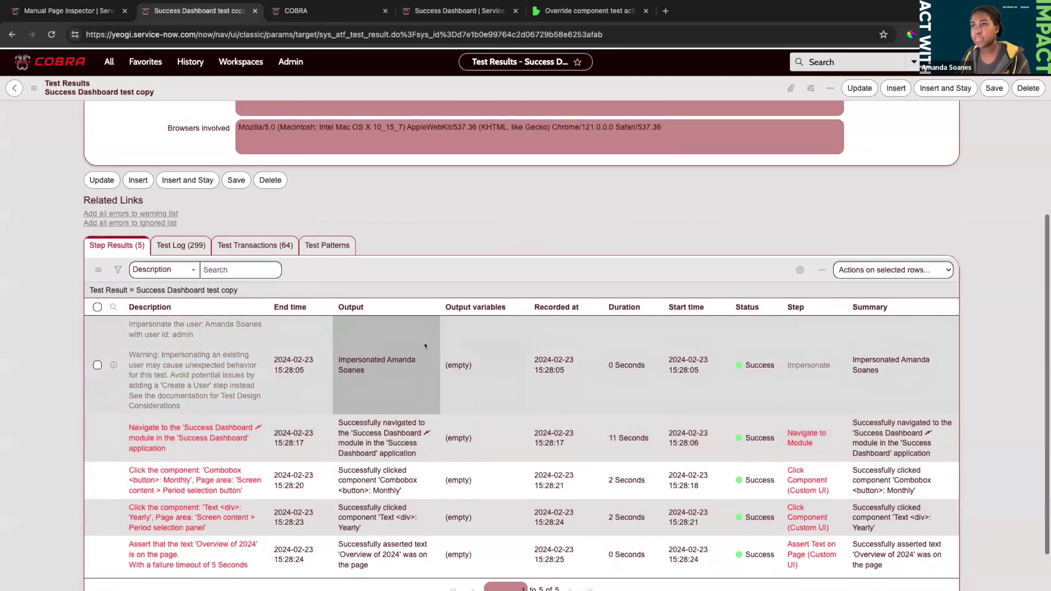
pyautogui.scroll(3, 425, 346)
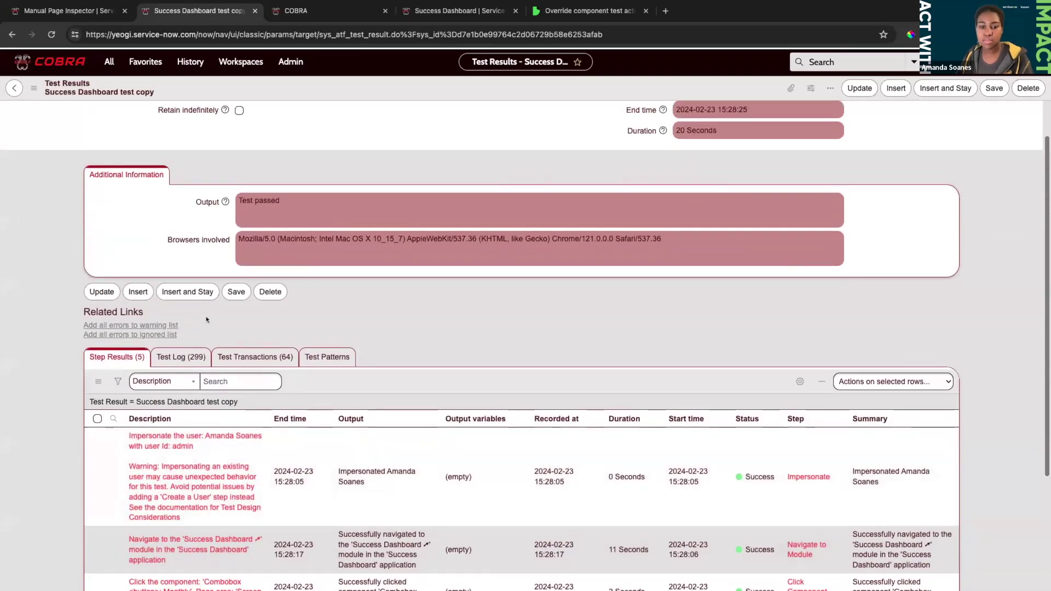